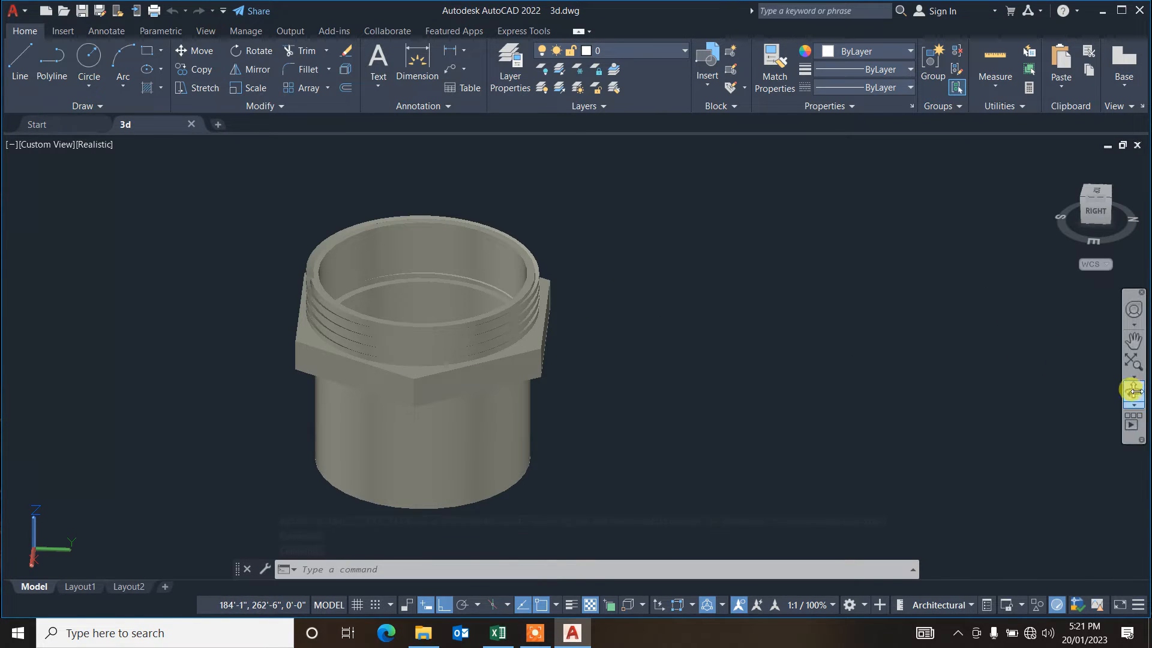
# Step: Orbit around the finished threaded hex fitting to examine it from the back and from above
pyautogui.click(1133, 391)
pyautogui.moveTo(677, 333); pyautogui.dragTo(391, 213)
pyautogui.press('Escape')
pyautogui.press('Escape')
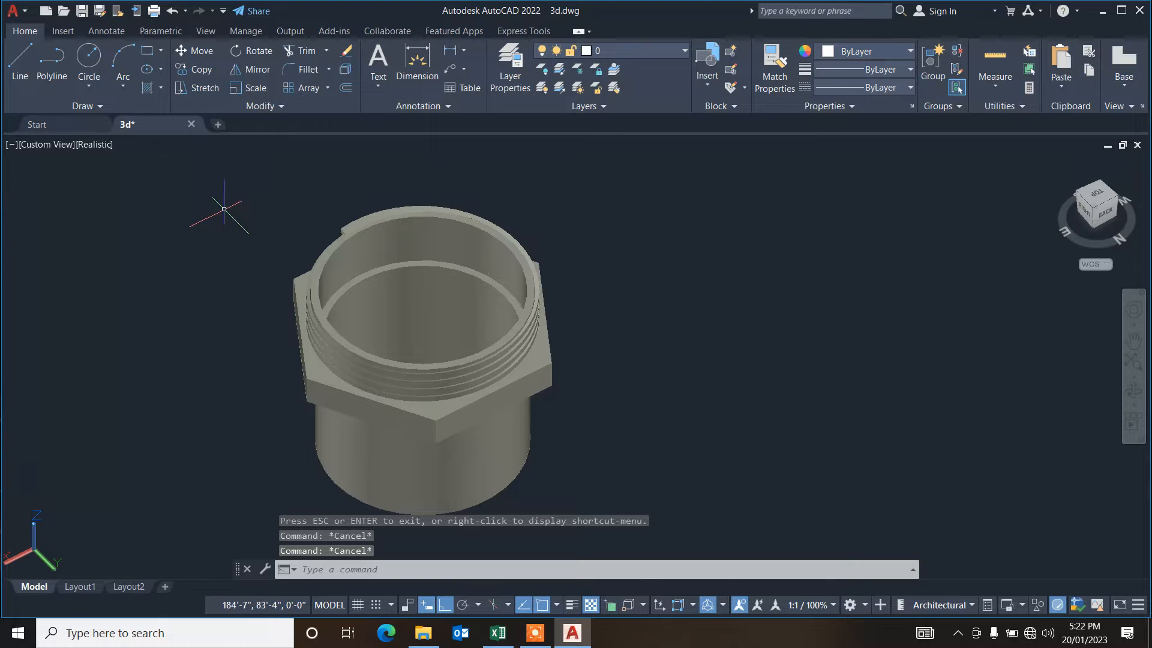
# Step: Create a new blank drawing and turn off its grid display
pyautogui.click(217, 123)
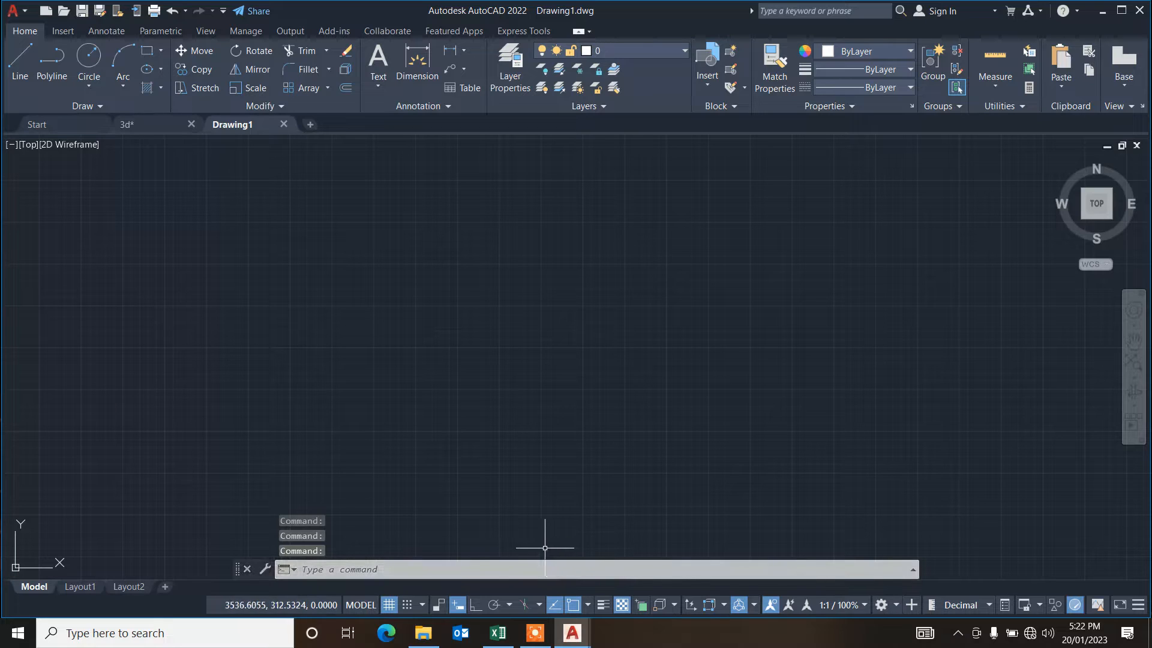
pyautogui.click(390, 606)
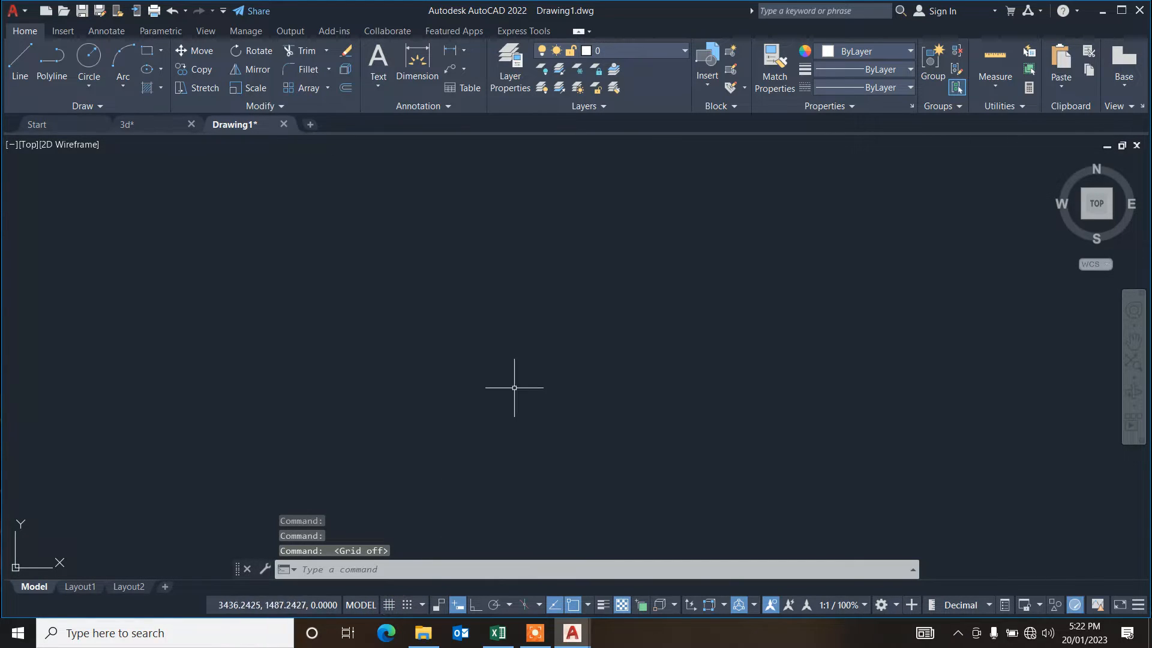
pyautogui.click(537, 297)
pyautogui.click(493, 341)
pyautogui.press('Escape')
pyautogui.press('Escape')
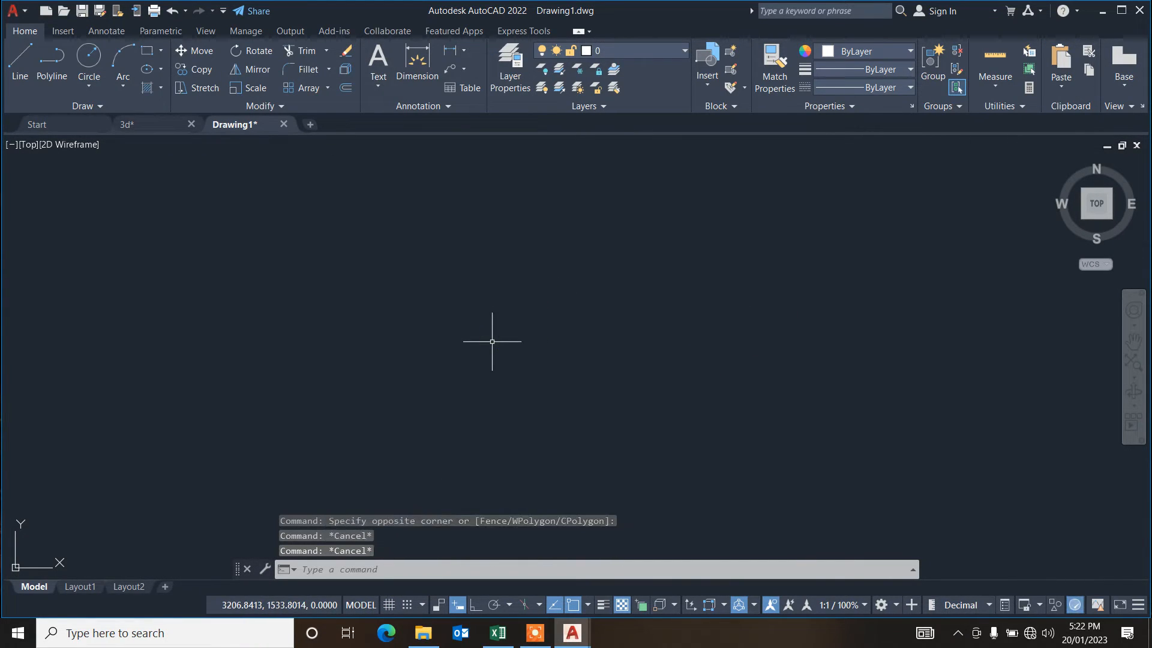
# Step: Configure the drawing units to Architectural length with 0'-0" precision
pyautogui.write('un')
pyautogui.press('Return')
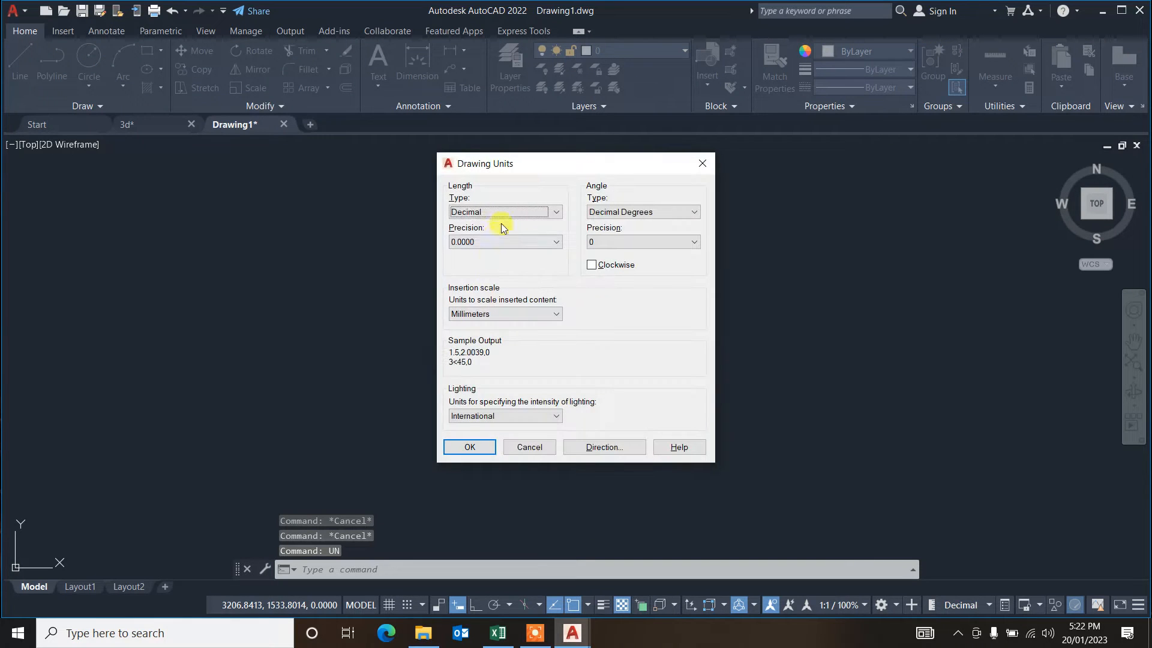
pyautogui.click(502, 215)
pyautogui.click(499, 224)
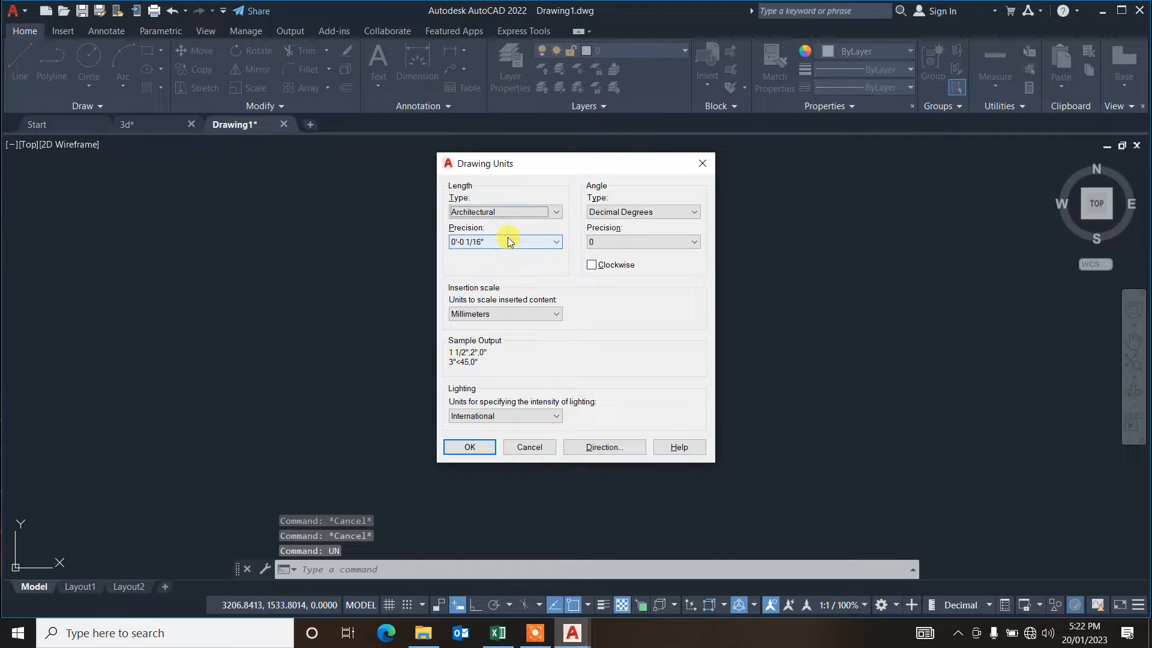
pyautogui.click(505, 241)
pyautogui.click(492, 255)
pyautogui.click(474, 447)
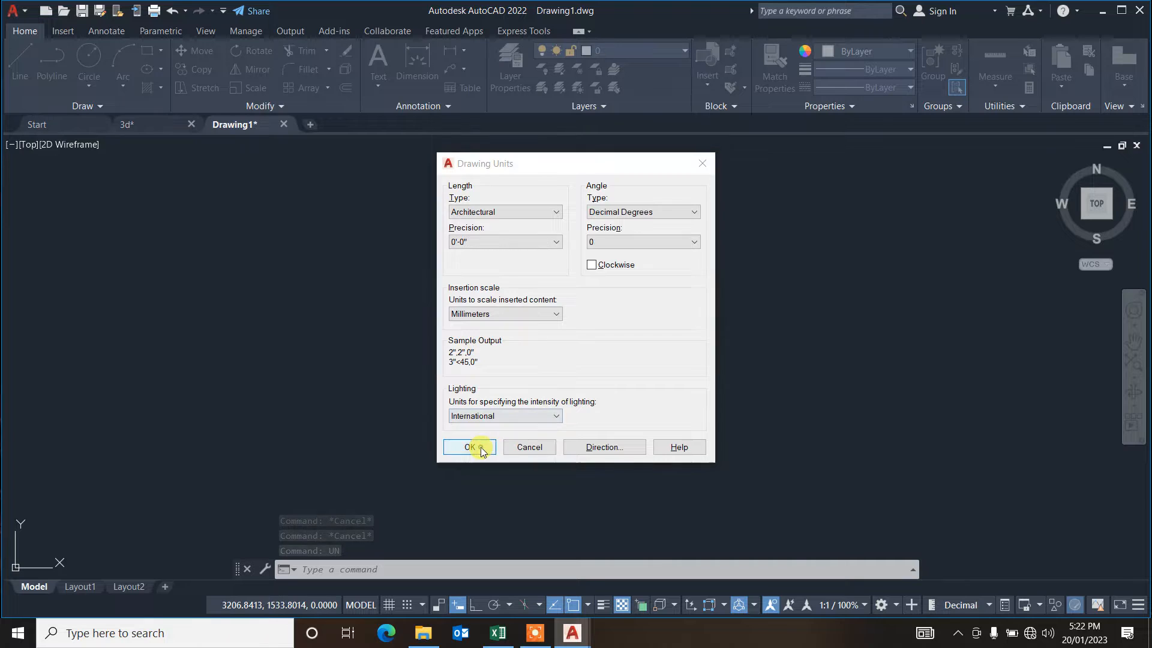
pyautogui.click(625, 360)
# Step: Modify the ISO-25 dimension style so its primary units use the Architectural format with 0'-0" precision
pyautogui.write('d')
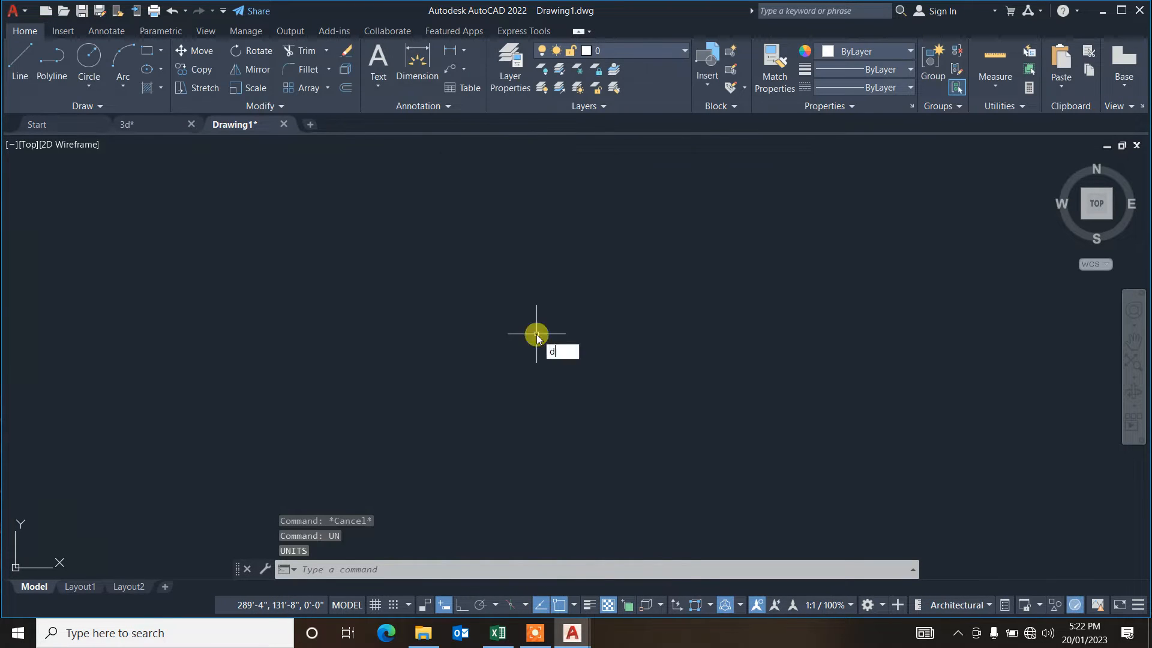
pyautogui.press('Return')
pyautogui.click(750, 284)
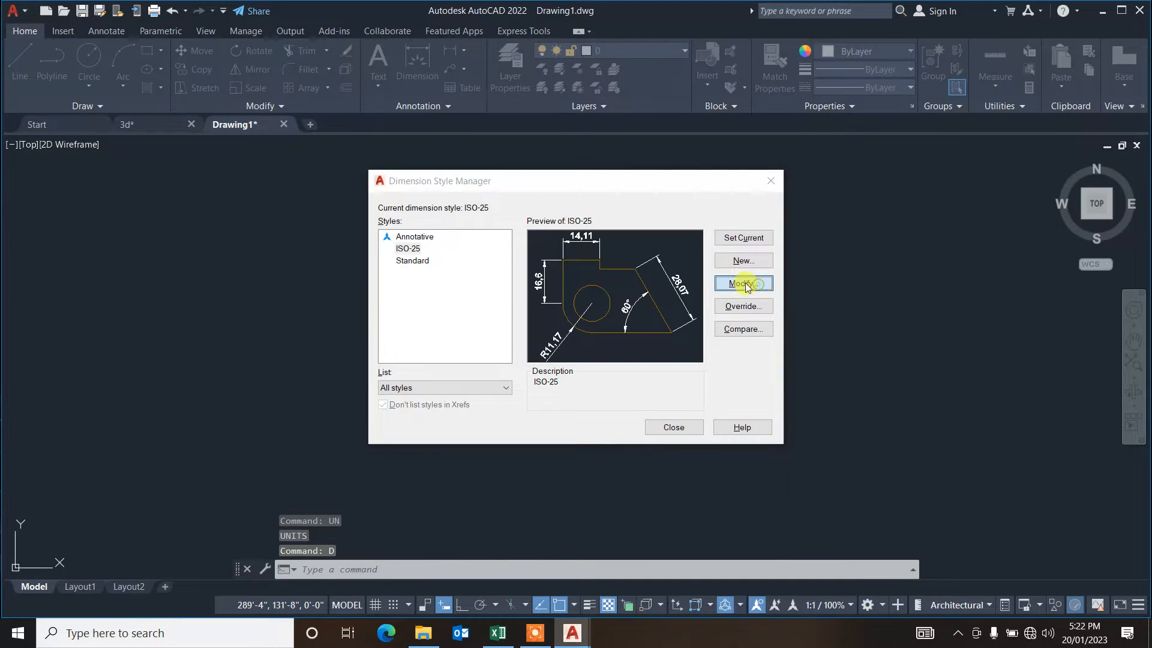
pyautogui.click(503, 183)
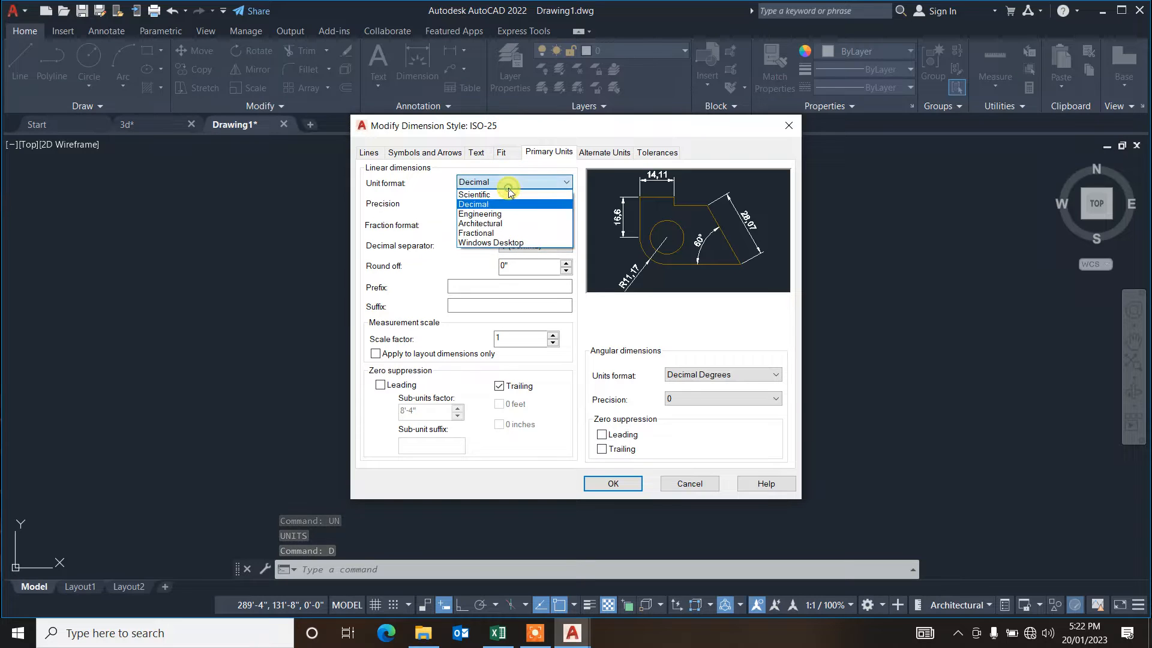
pyautogui.click(495, 223)
pyautogui.click(497, 204)
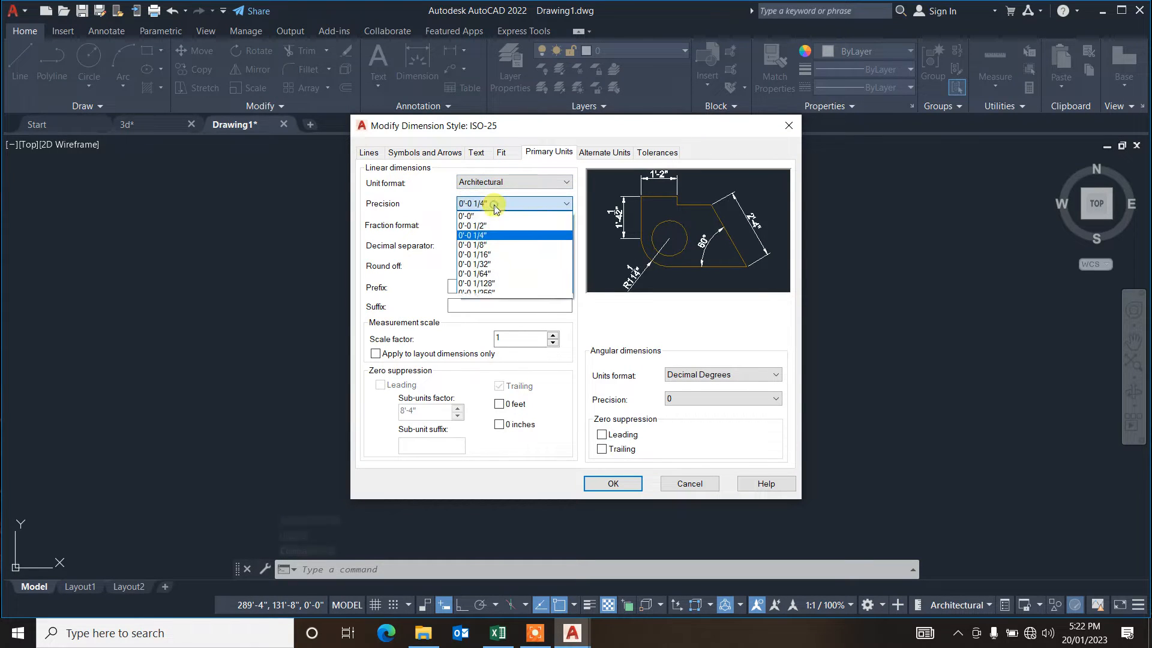
pyautogui.click(491, 215)
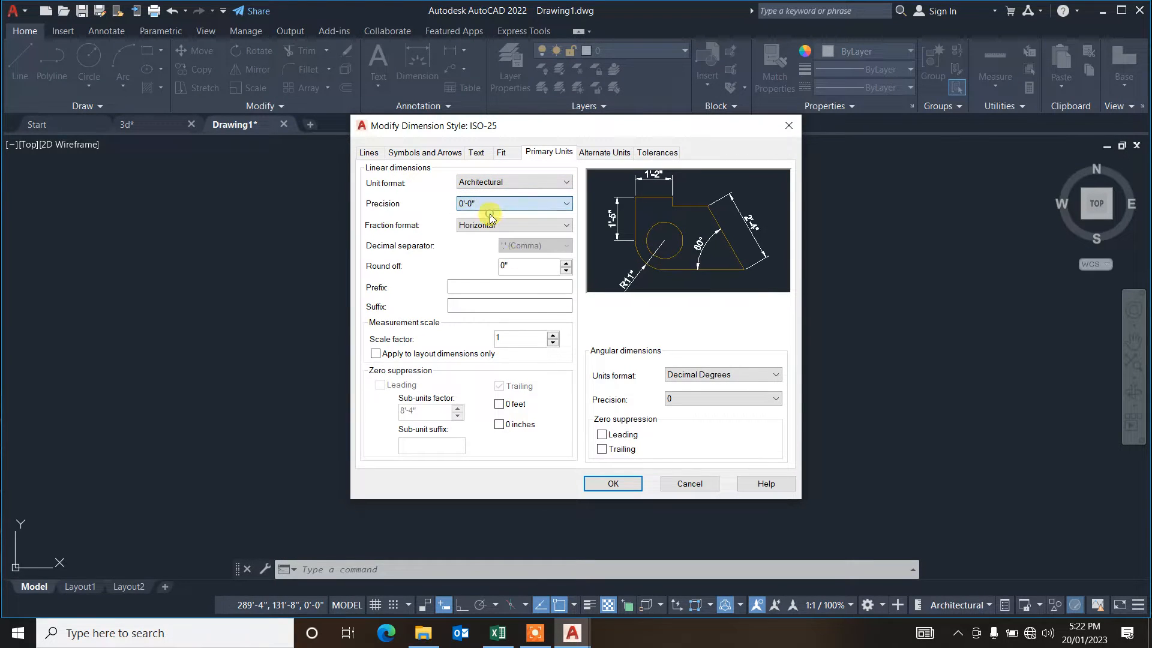
pyautogui.click(613, 480)
pyautogui.click(667, 428)
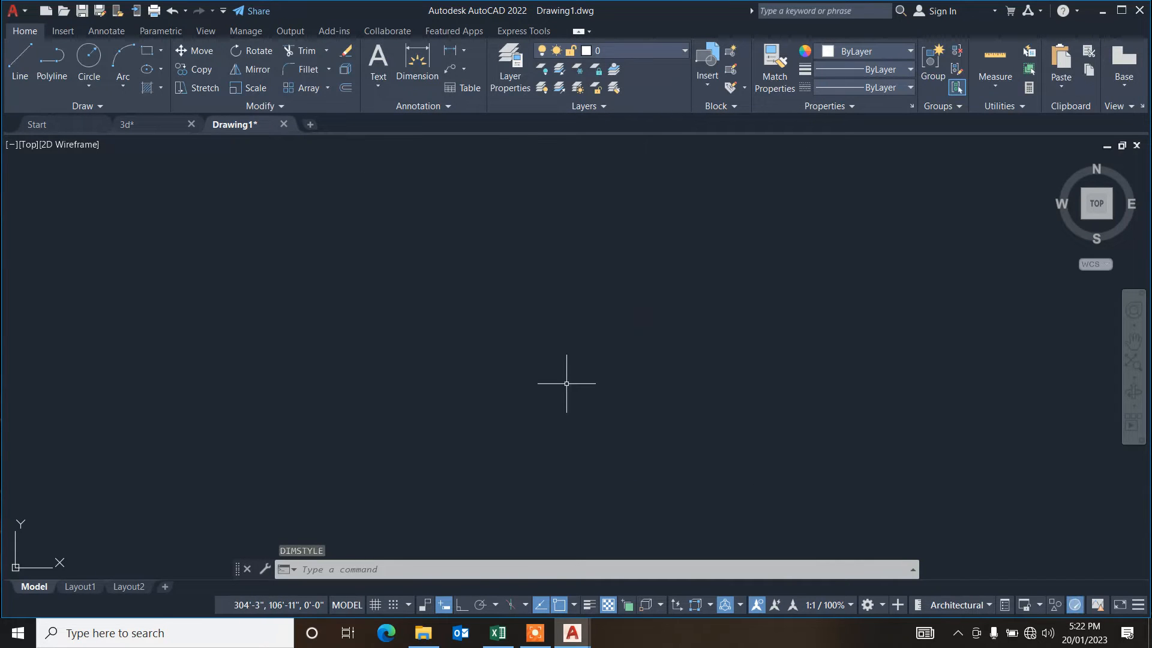
# Step: Draw a circle with a 20' radius near the middle of the empty drawing
pyautogui.press('Return')
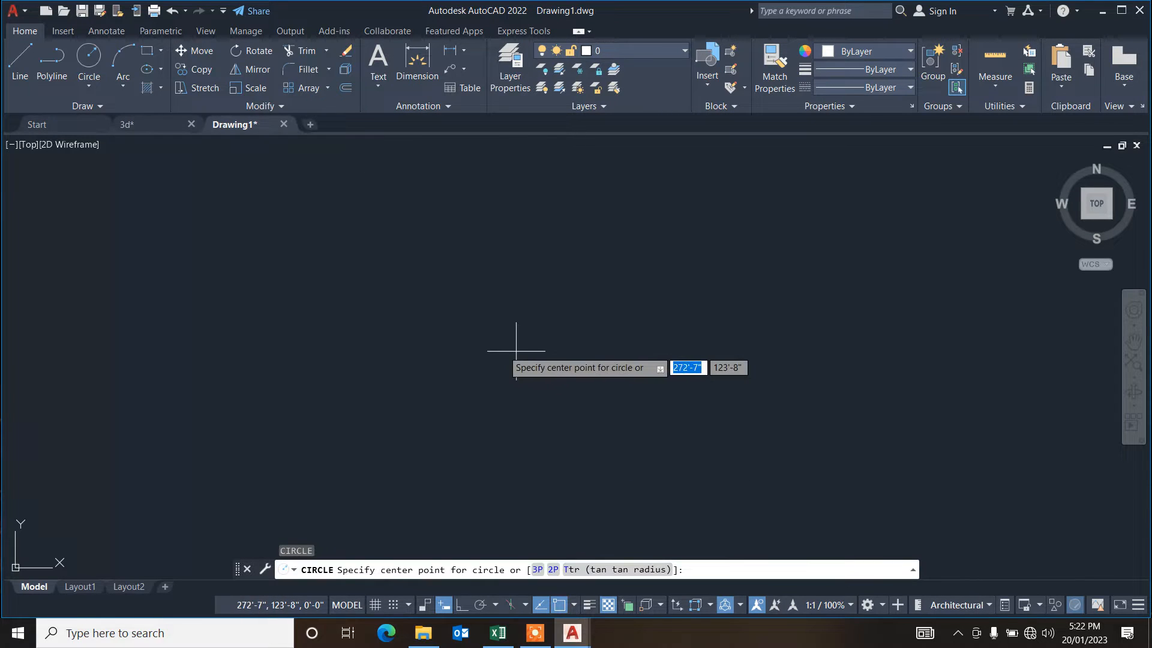
pyautogui.click(504, 350)
pyautogui.write('2')
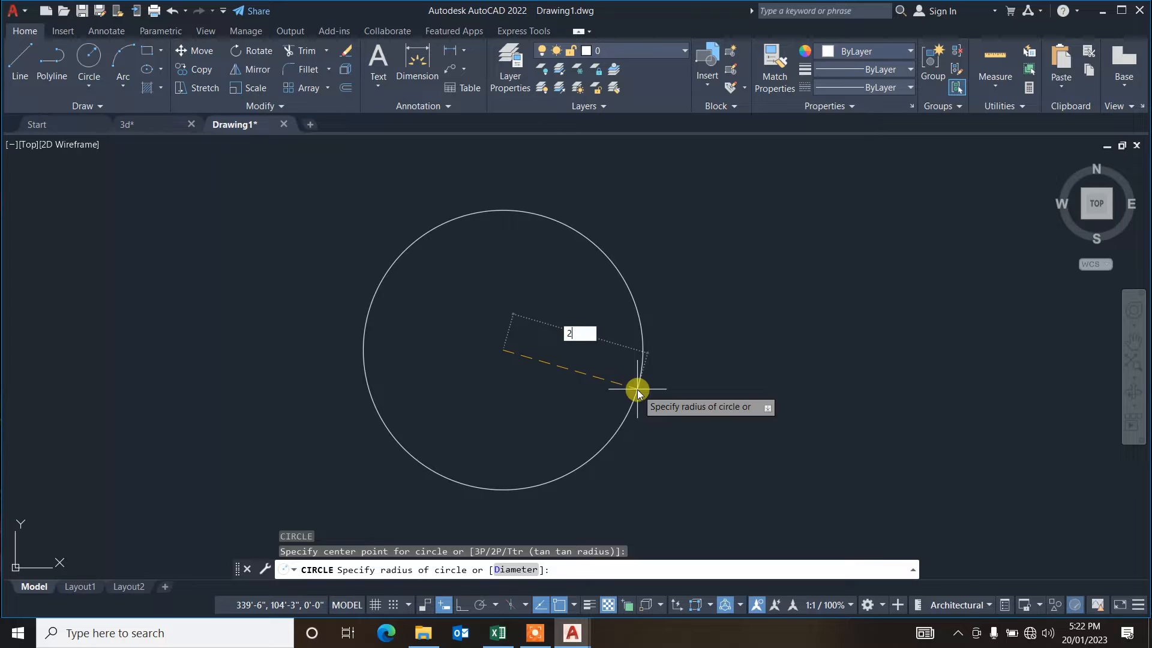
pyautogui.write('0')
pyautogui.press('Return')
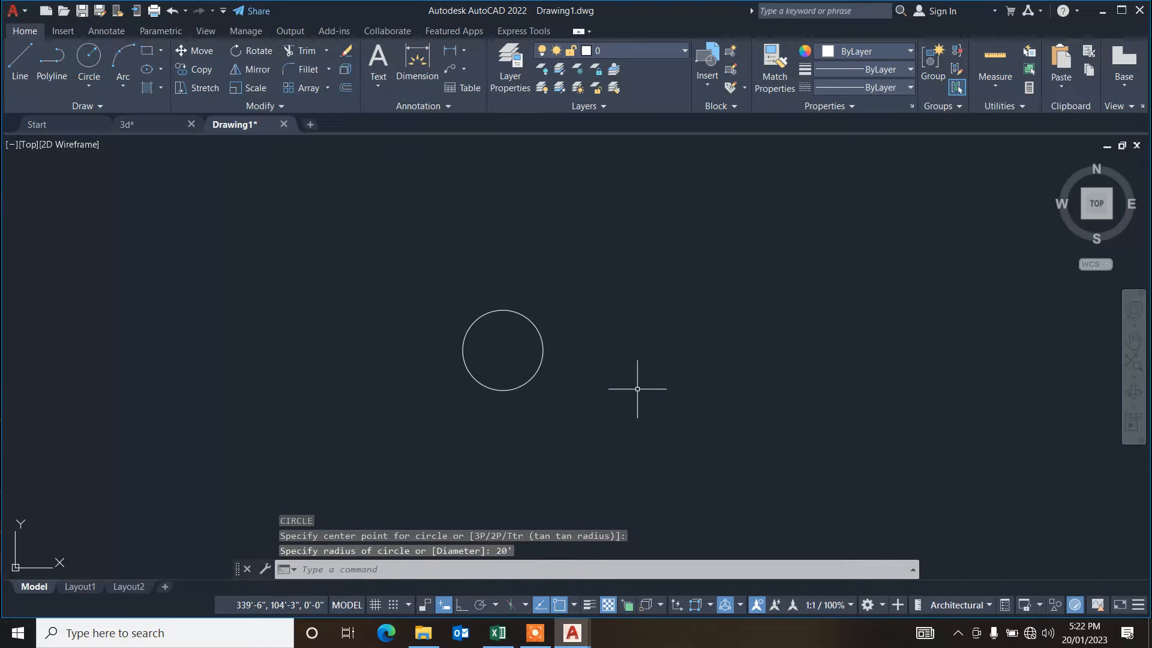
# Step: Draw a 6-sided polygon centred on the circle, circumscribed about a 27' radius, with Ortho on so two sides lie horizontal
pyautogui.write('po')
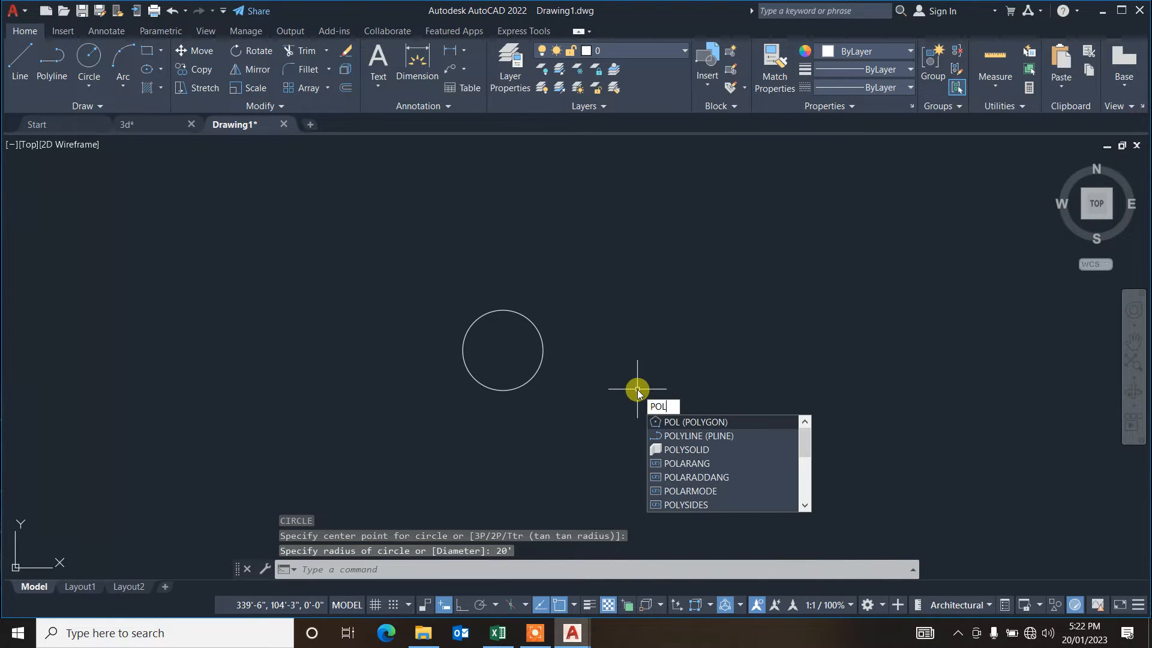
pyautogui.press('Return')
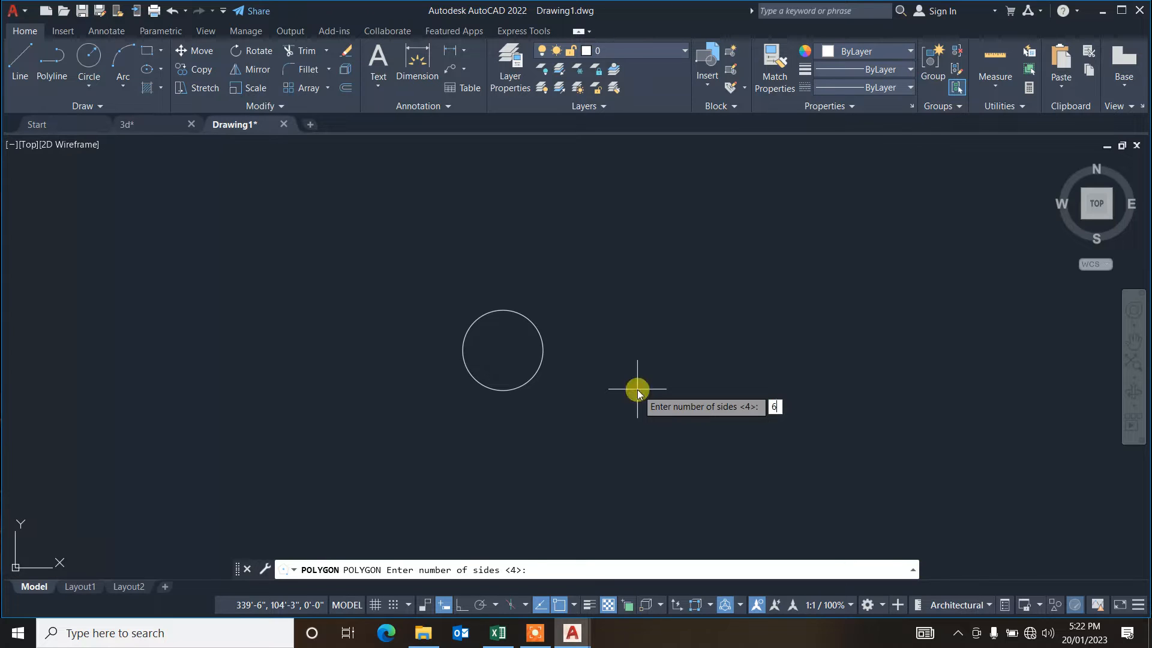
pyautogui.write('6')
pyautogui.press('Return')
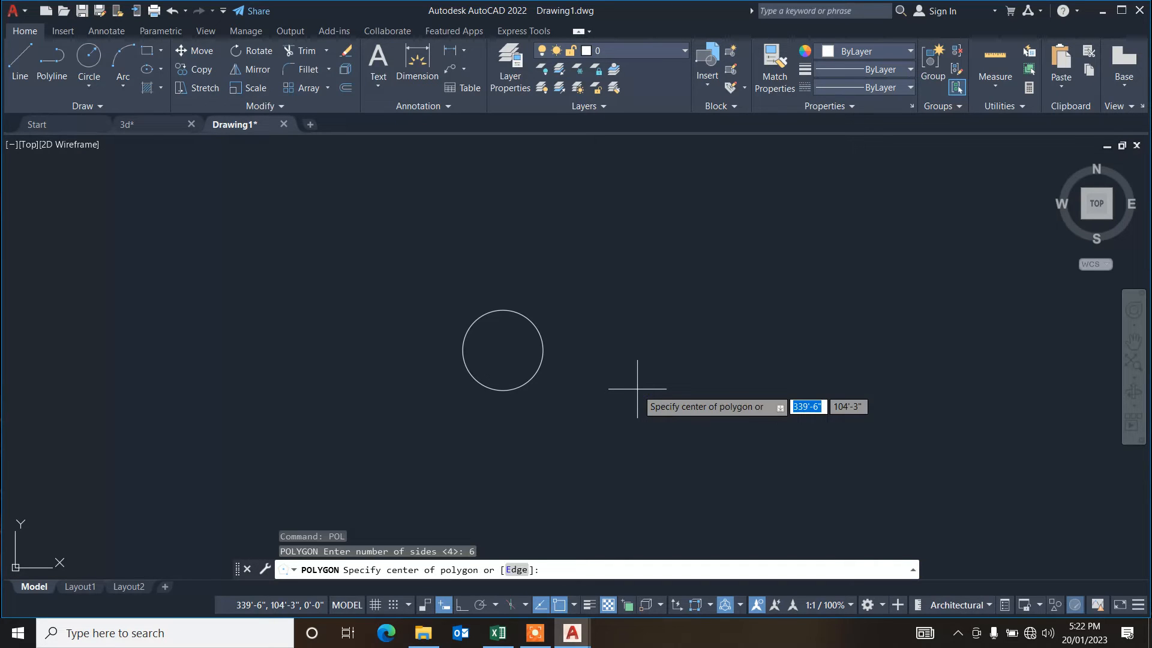
pyautogui.click(504, 349)
pyautogui.click(540, 405)
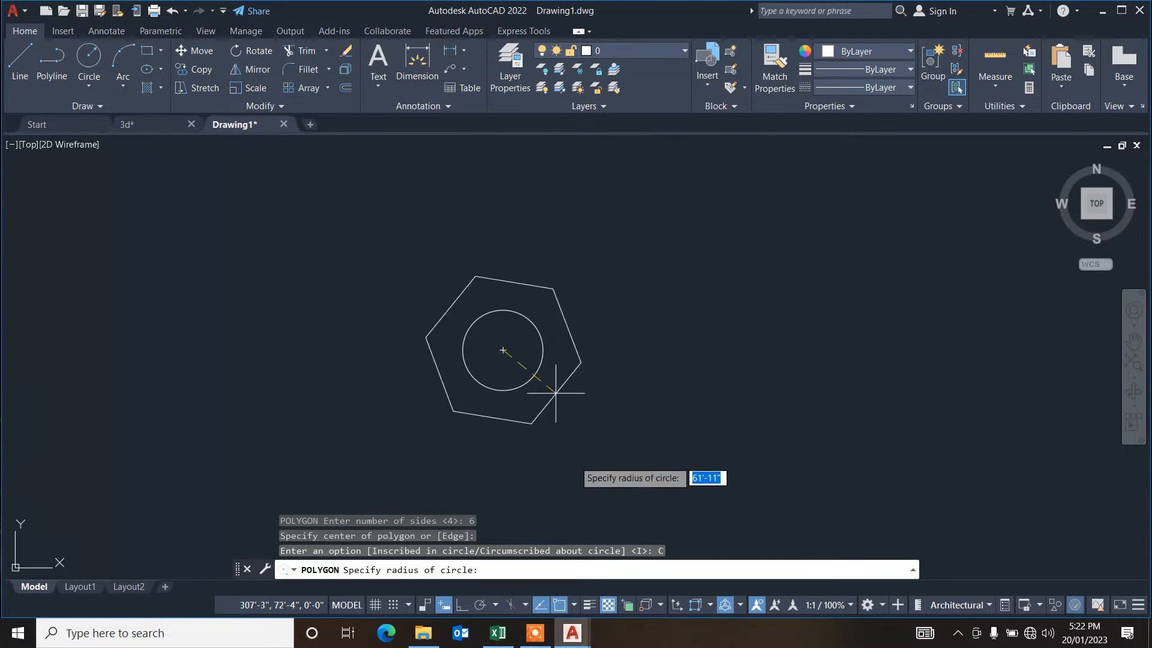
pyautogui.click(461, 604)
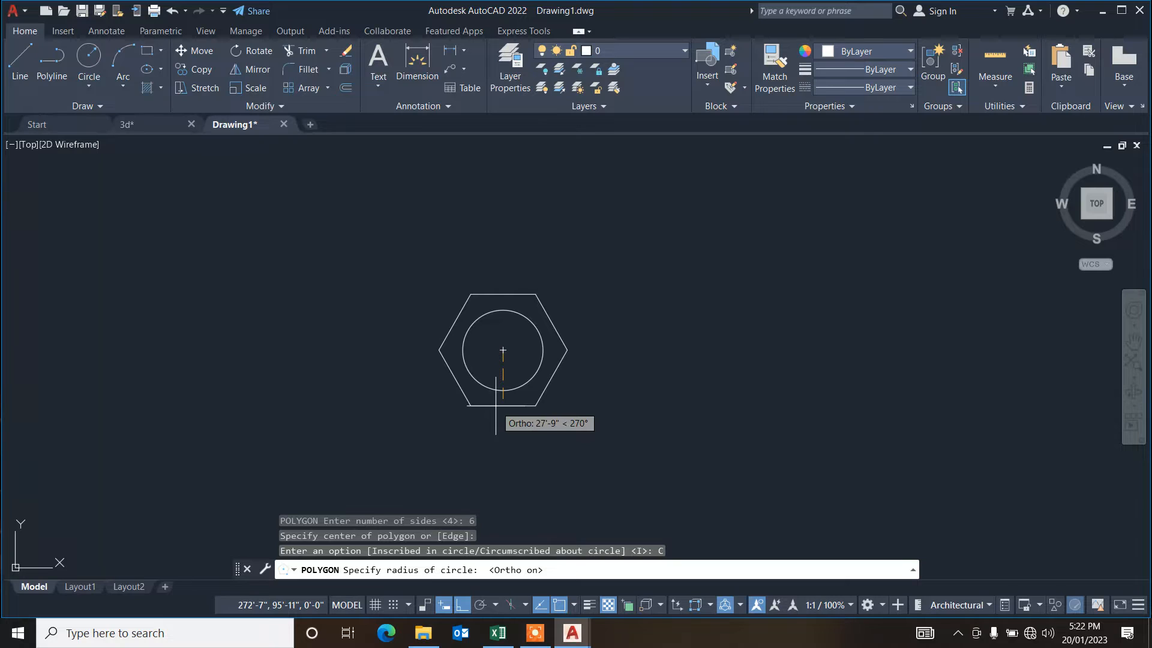
pyautogui.write('27')
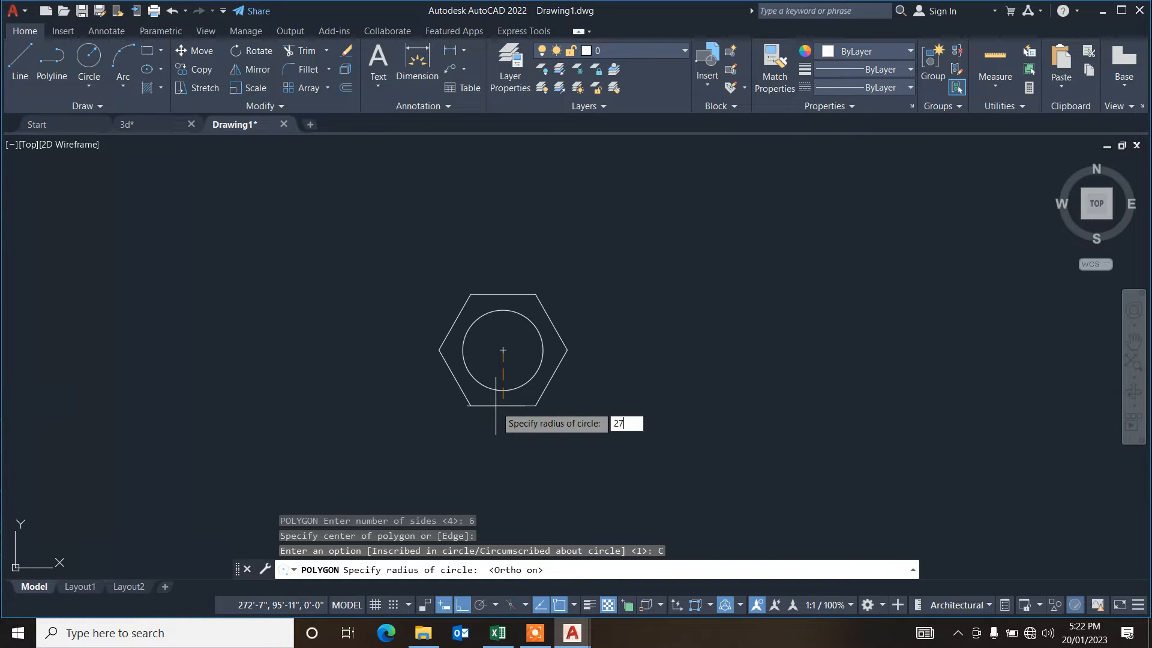
pyautogui.write("'")
pyautogui.press('Return')
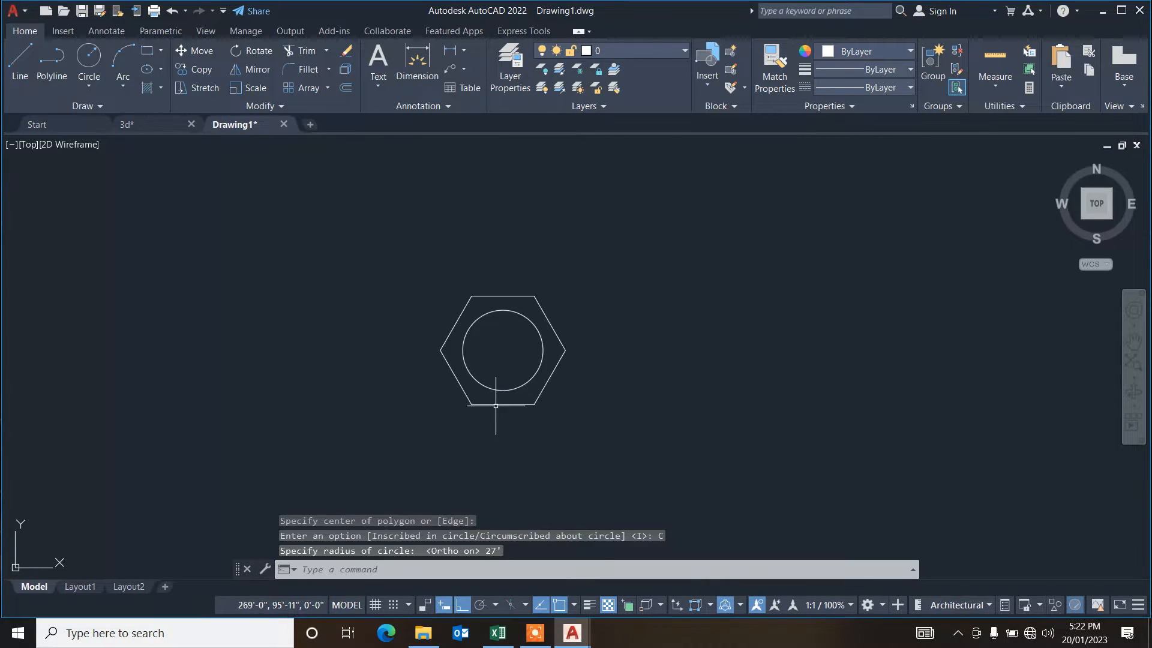
# Step: Copy the hexagon and its circle twice to the left of the original, placing the first copy about 118' away
pyautogui.click(609, 300)
pyautogui.click(398, 379)
pyautogui.write('co')
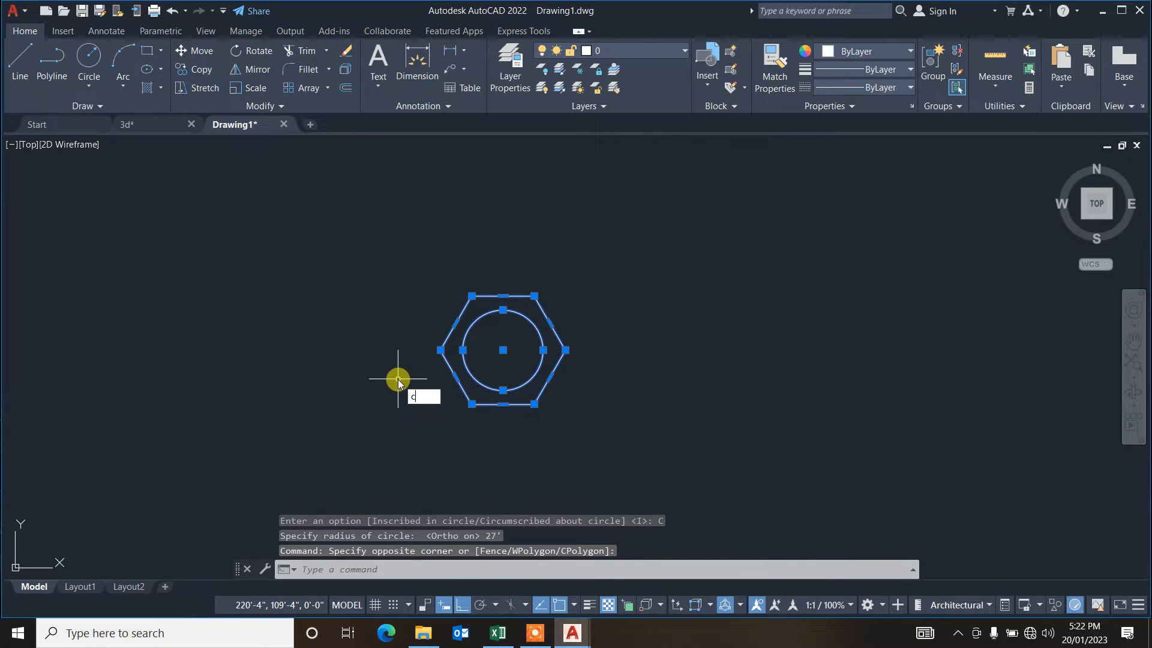
pyautogui.press('Return')
pyautogui.click(664, 401)
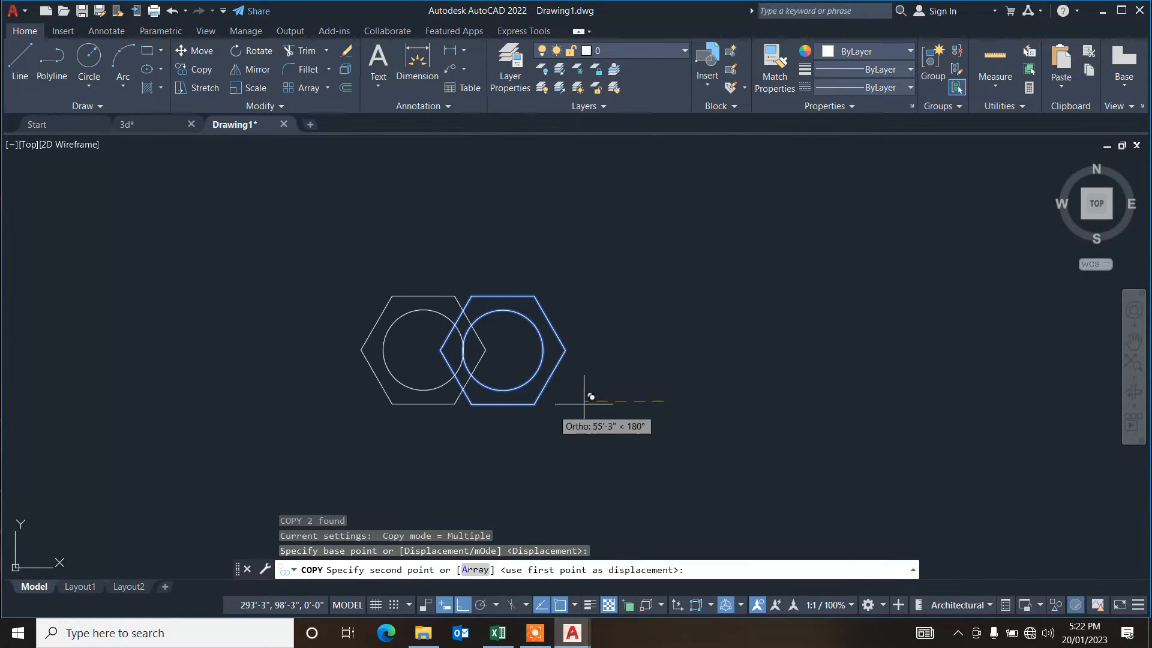
pyautogui.click(426, 400)
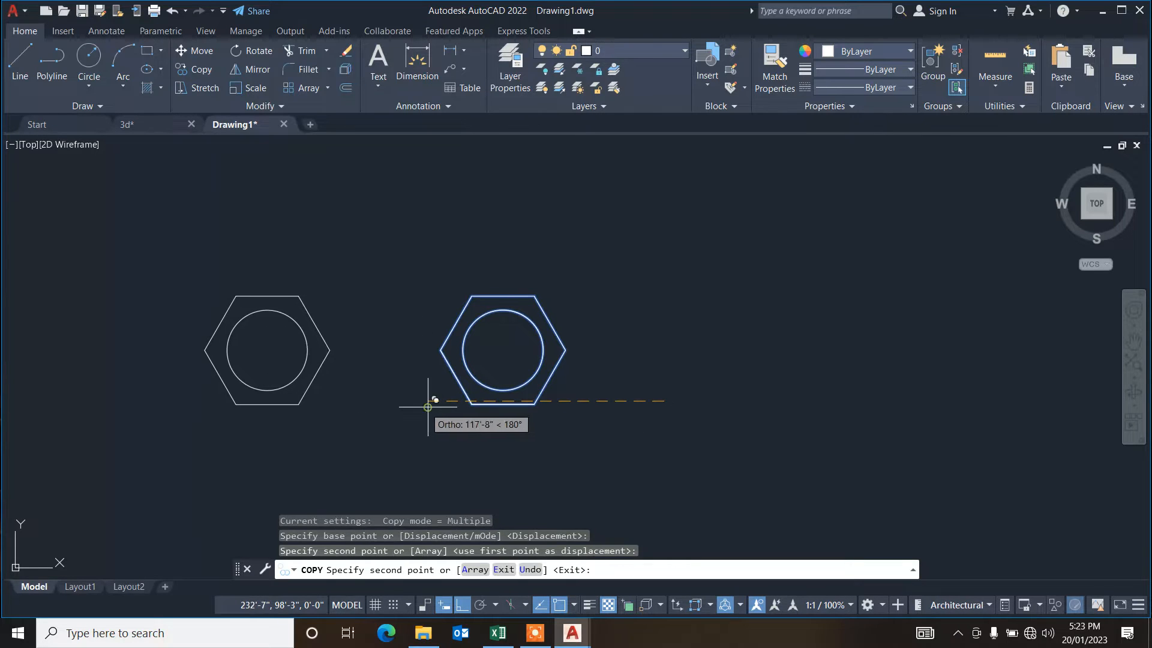
pyautogui.click(267, 404)
pyautogui.press('Escape')
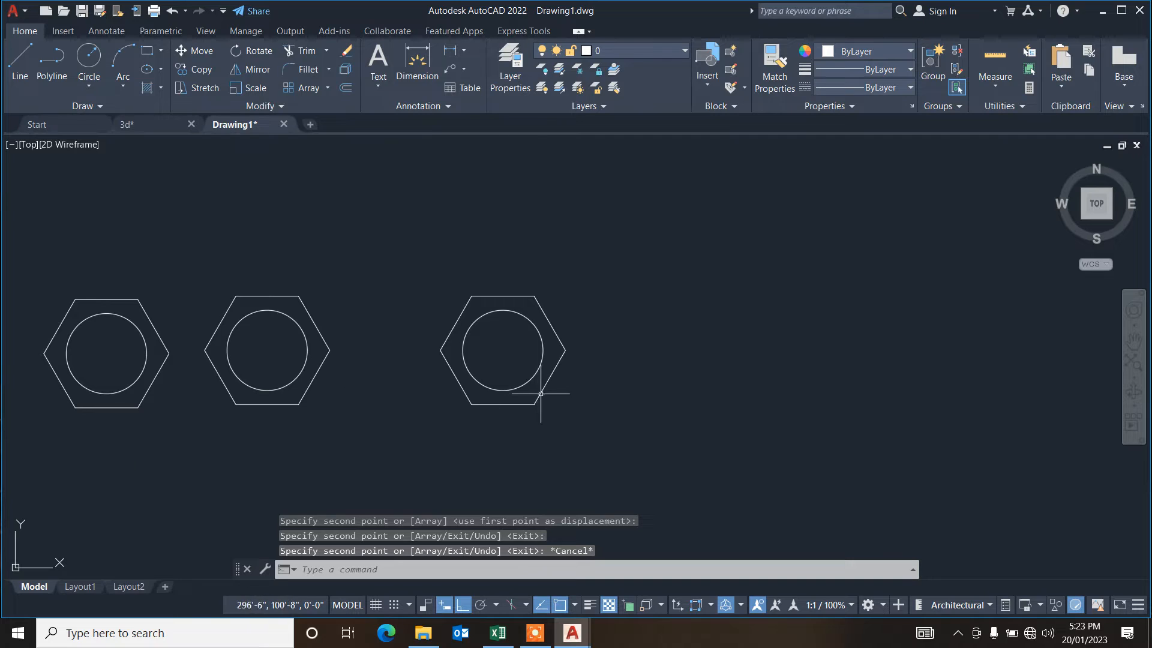
# Step: Extrude the original hexagon and its inner circle to a height of 15'
pyautogui.click(1110, 217)
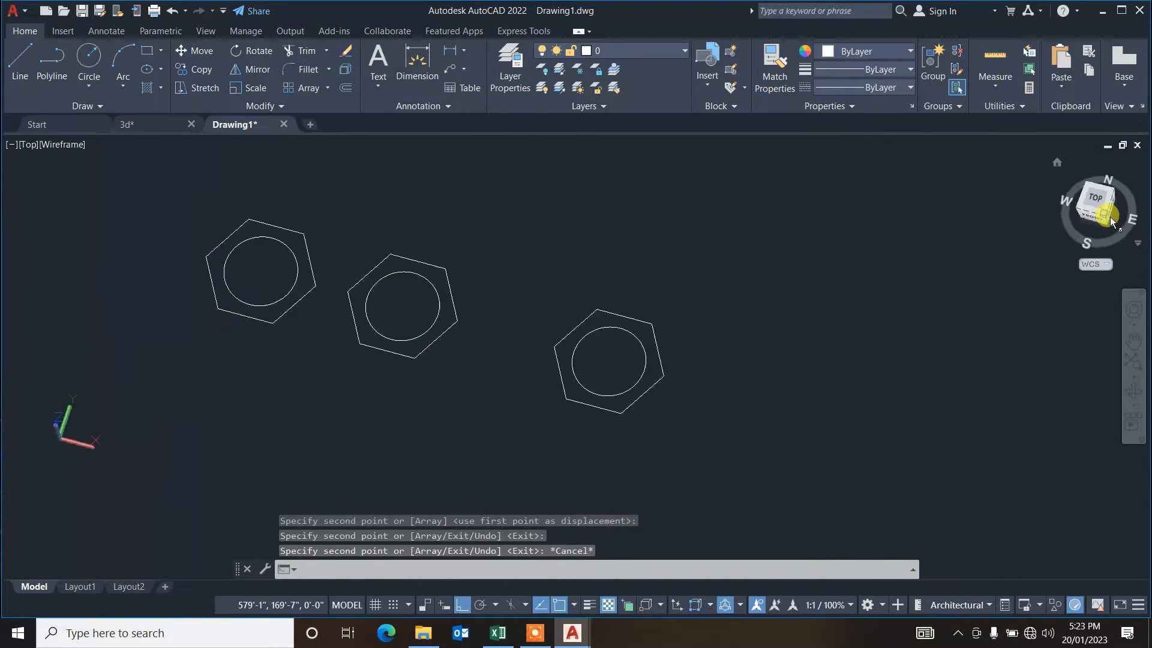
pyautogui.scroll(2, 739, 426)
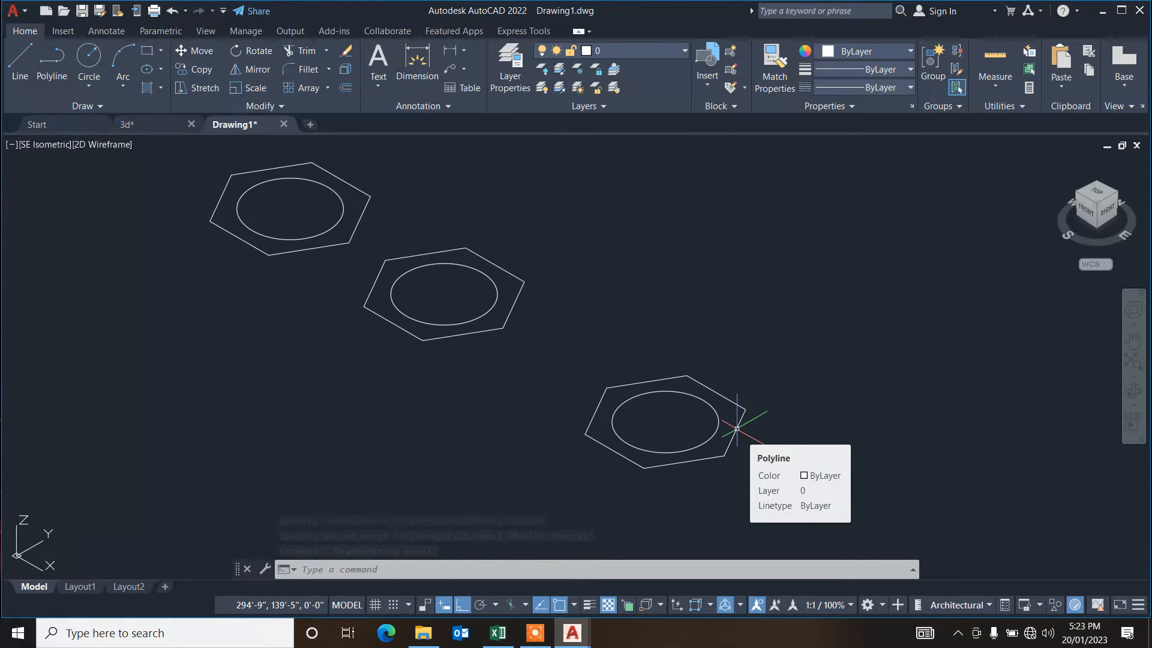
pyautogui.click(759, 391)
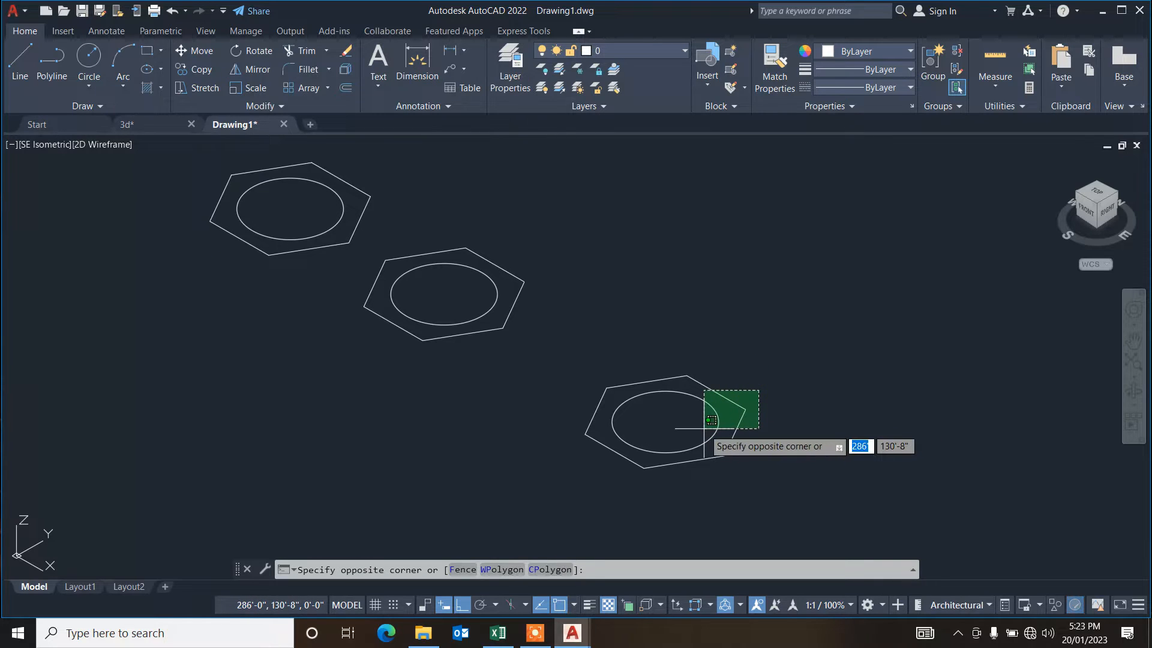
pyautogui.click(711, 420)
pyautogui.write('ex')
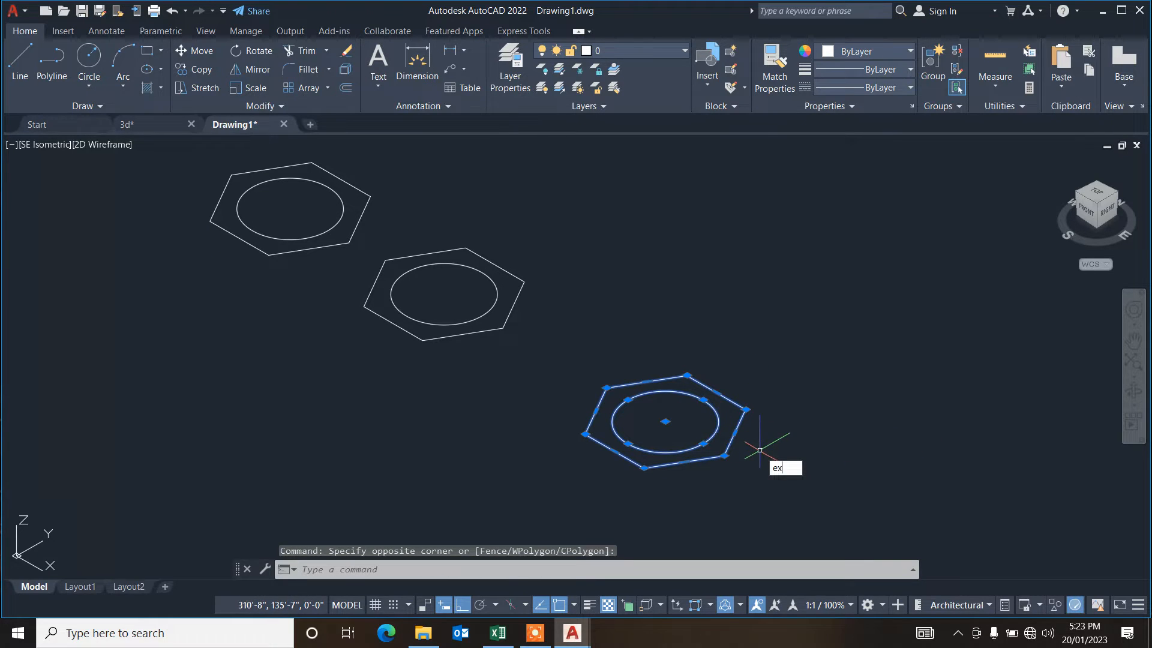
pyautogui.write('t')
pyautogui.press('Return')
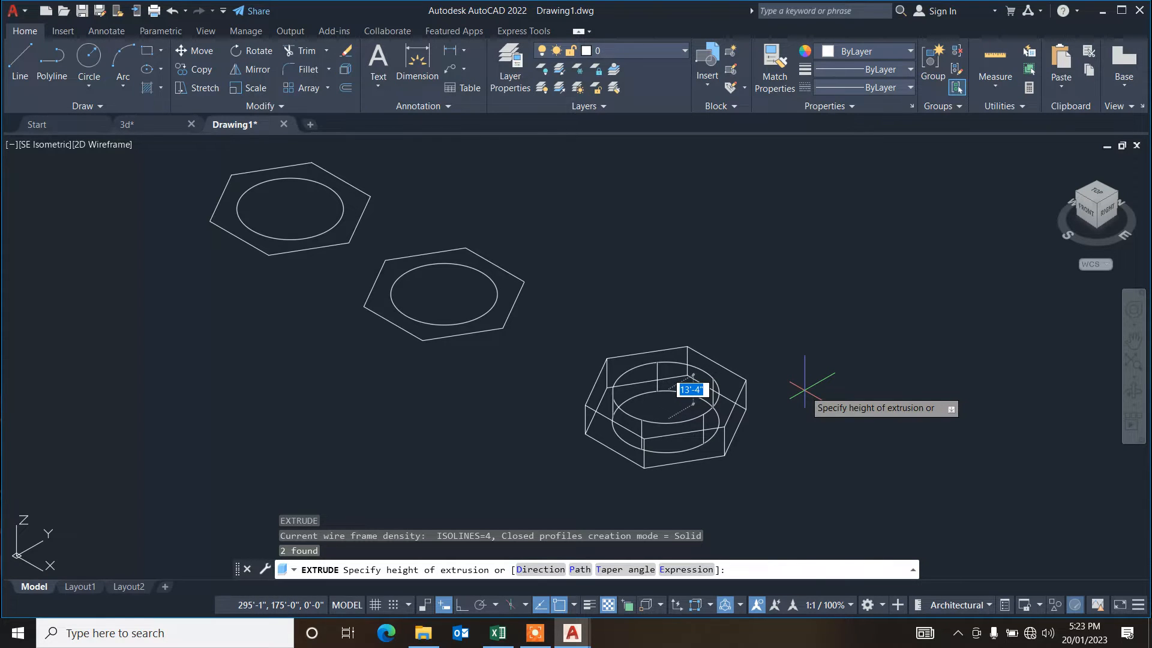
pyautogui.write('15')
pyautogui.press('Return')
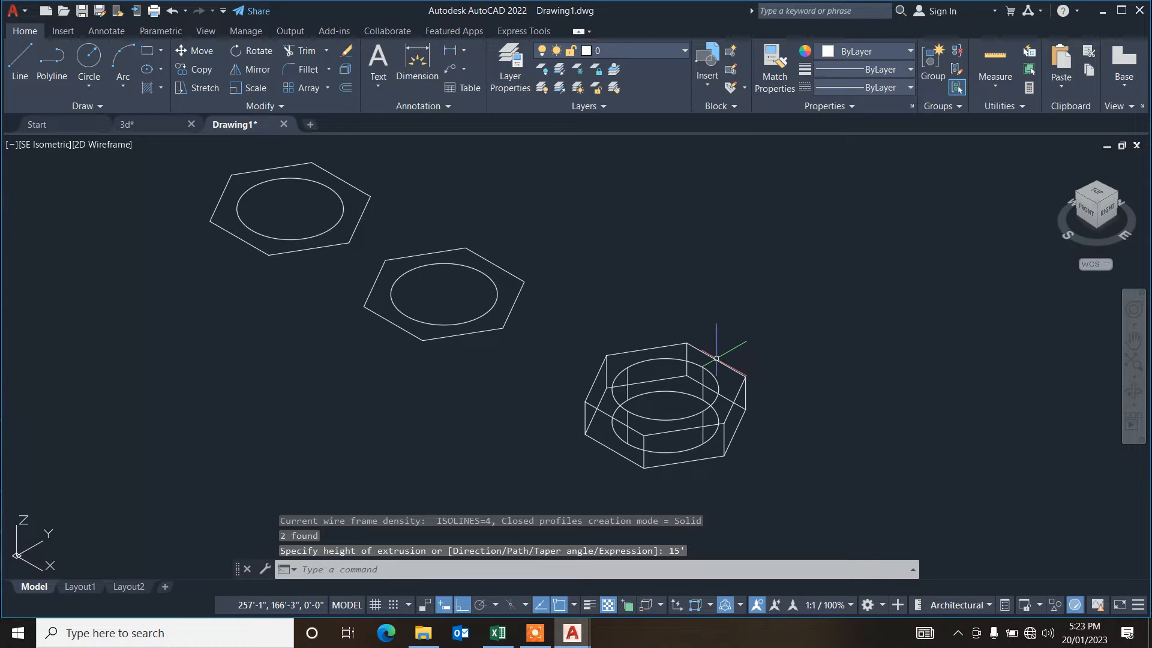
pyautogui.write('soli')
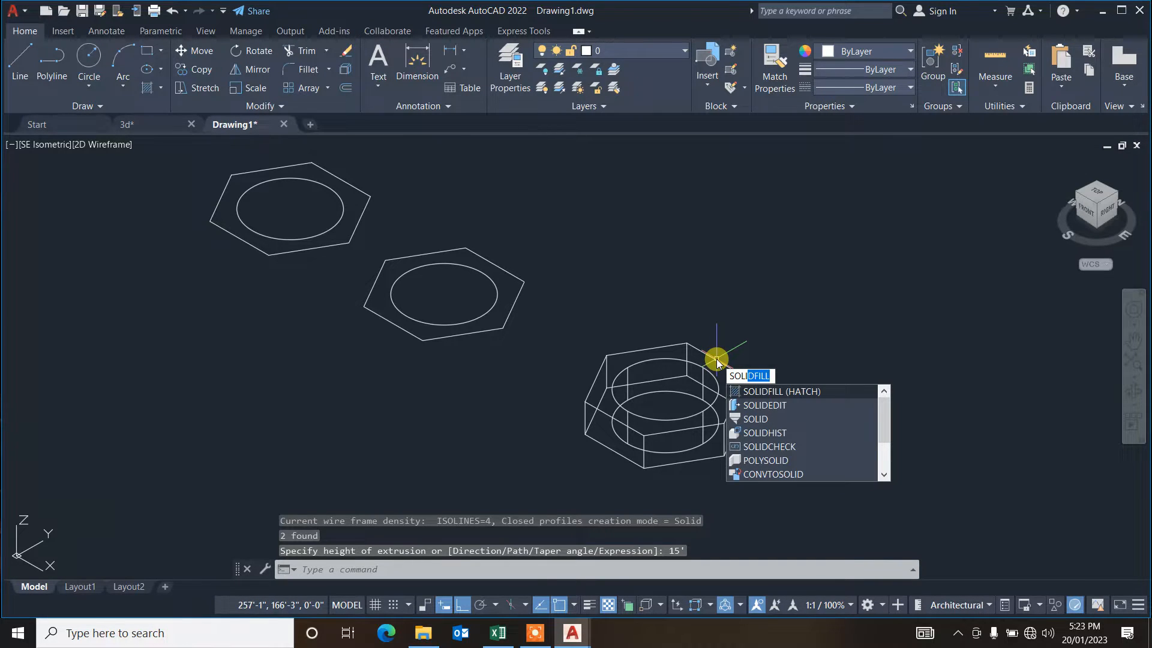
pyautogui.click(767, 404)
pyautogui.click(799, 467)
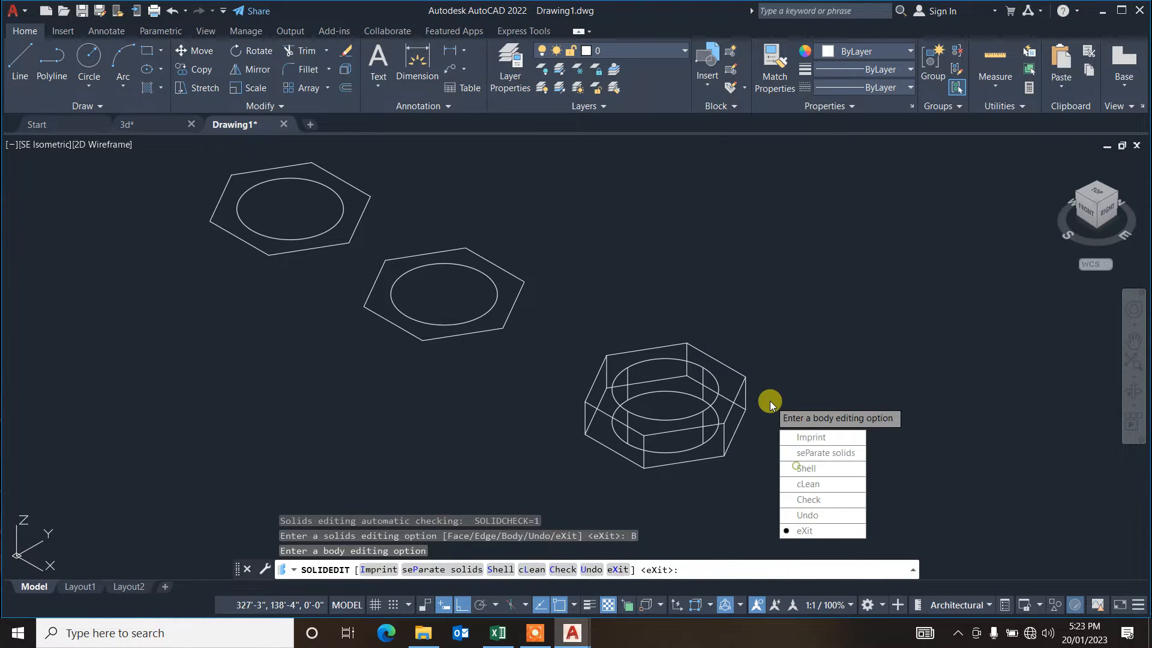
pyautogui.click(802, 468)
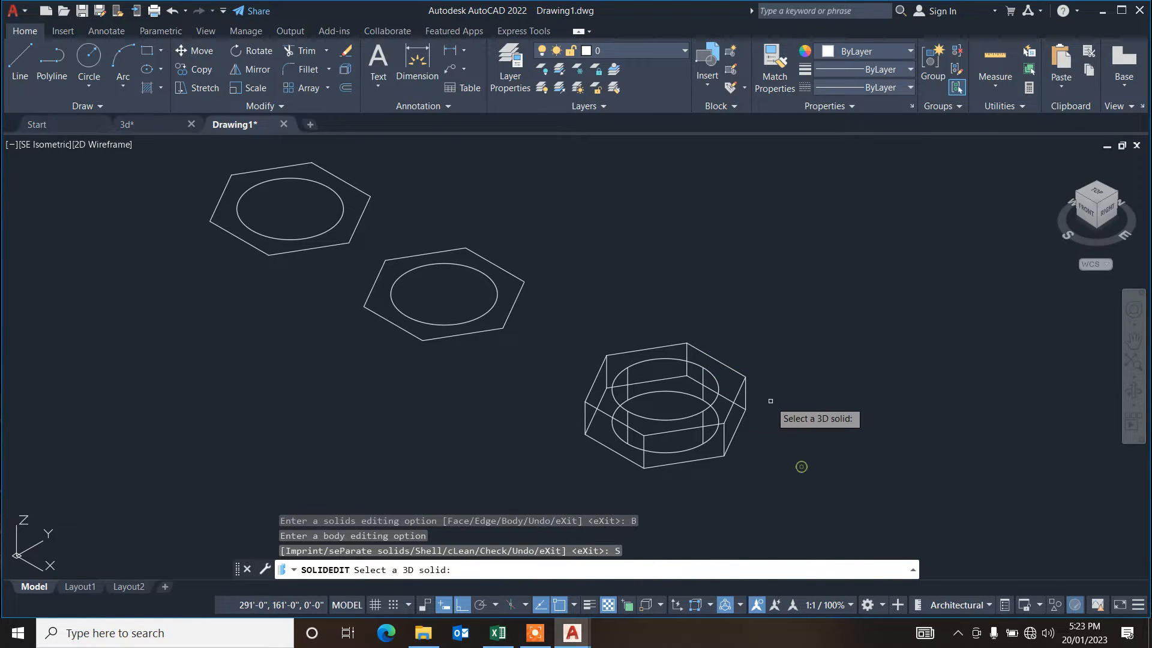
pyautogui.click(699, 427)
pyautogui.click(676, 403)
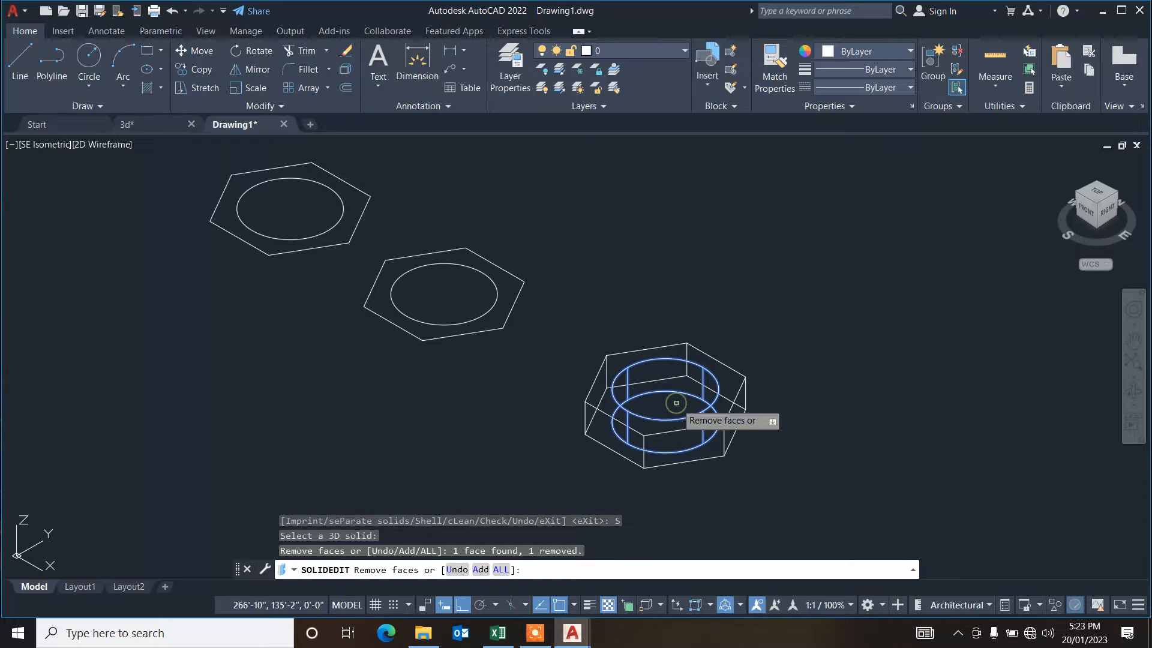
pyautogui.press('Escape')
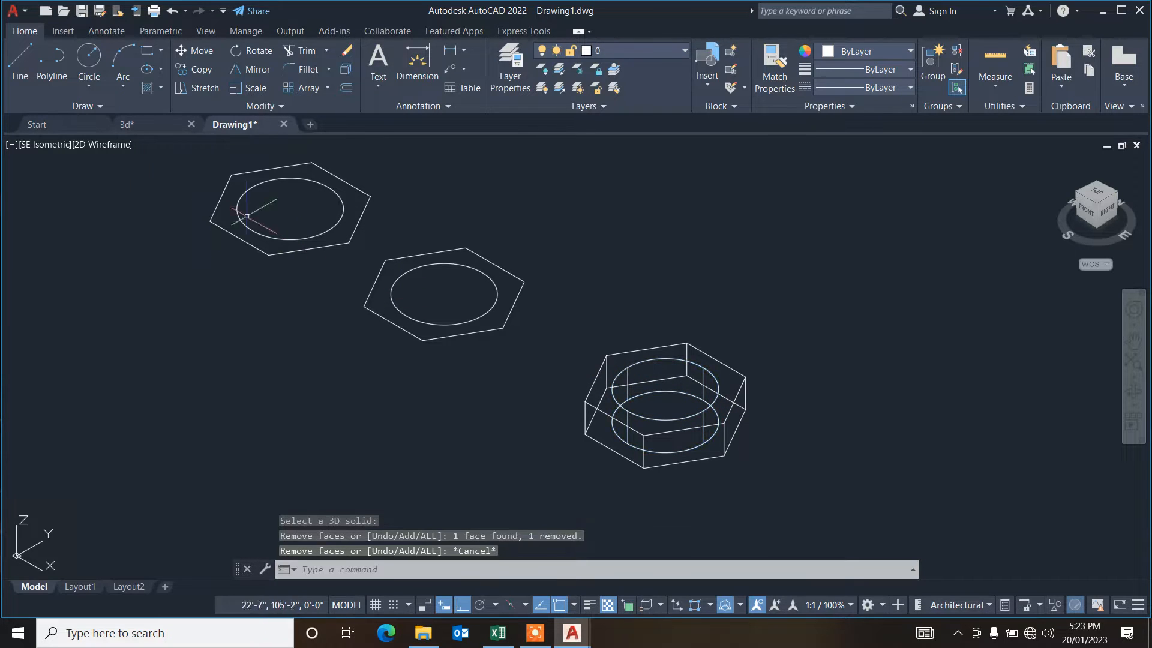
# Step: Switch to the Shaded visual style and try shelling the inner cylinder with its top and bottom faces removed, using an offset of 2
pyautogui.click(105, 148)
pyautogui.click(152, 232)
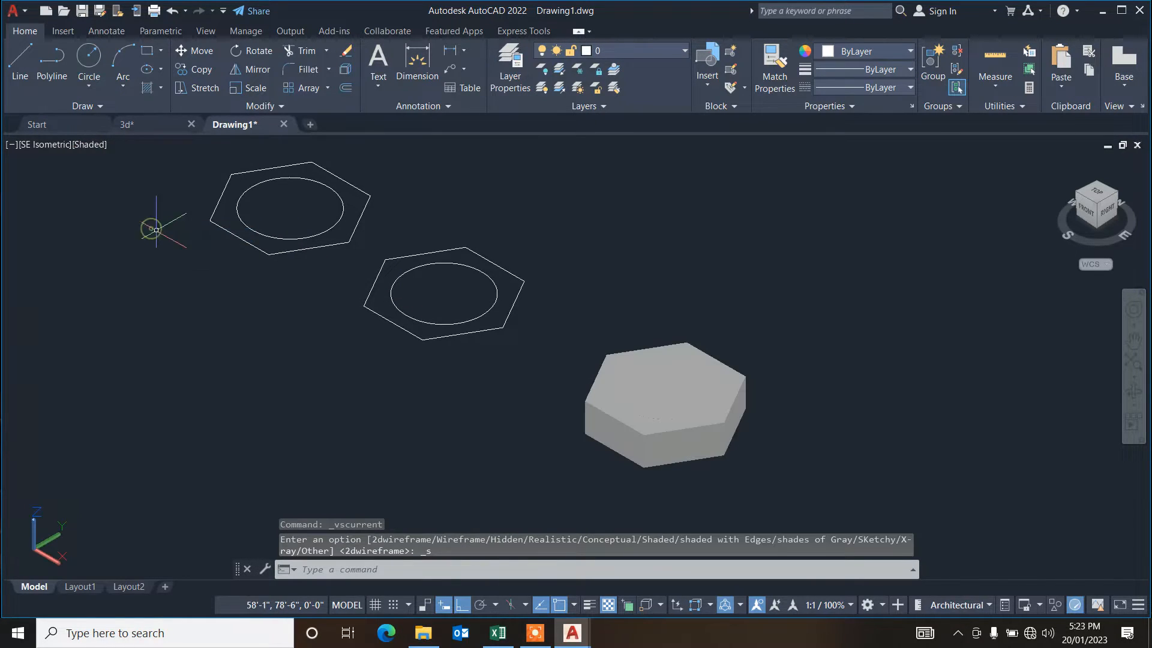
pyautogui.write('SOLIDFILL')
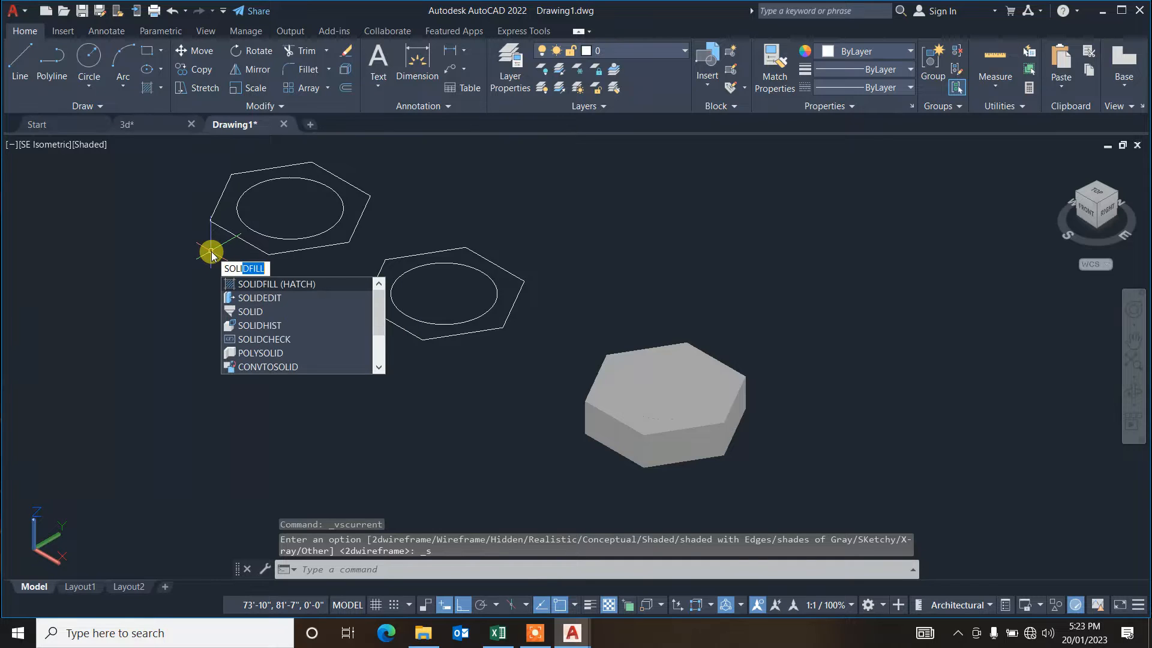
pyautogui.click(275, 296)
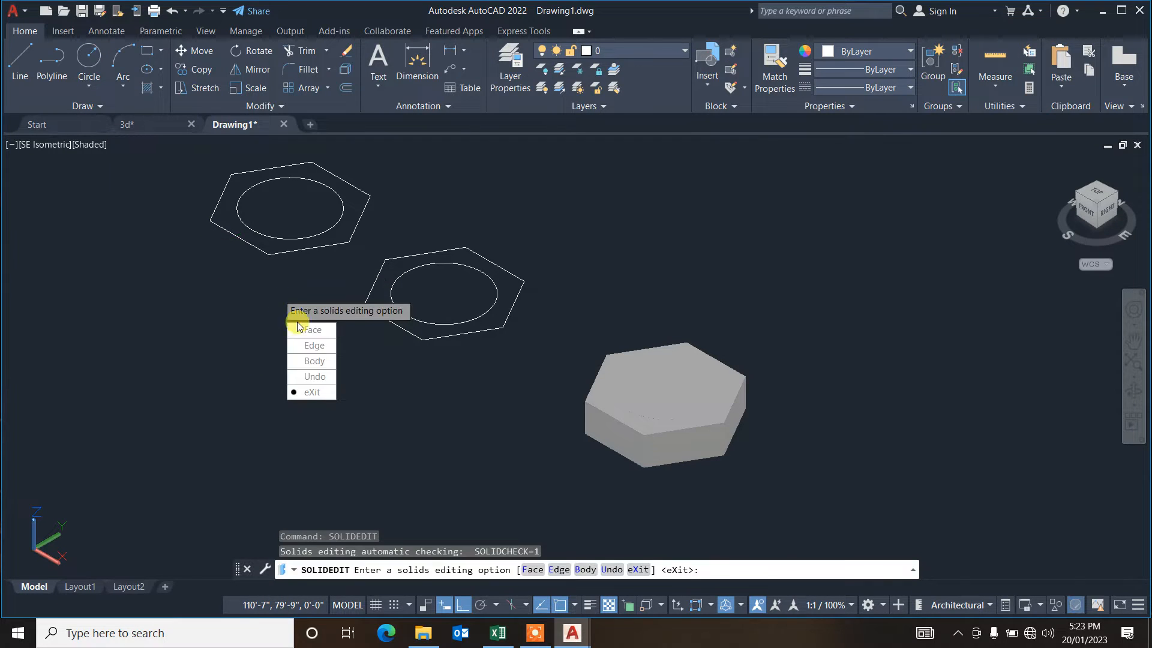
pyautogui.click(314, 359)
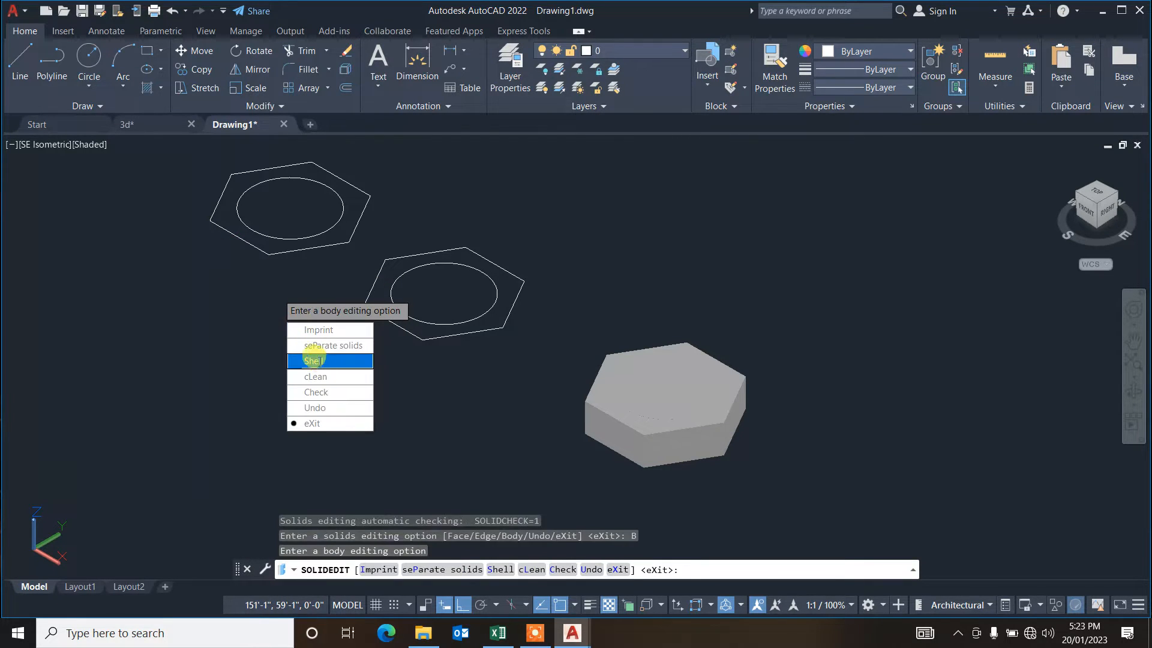
pyautogui.click(314, 361)
pyautogui.click(667, 392)
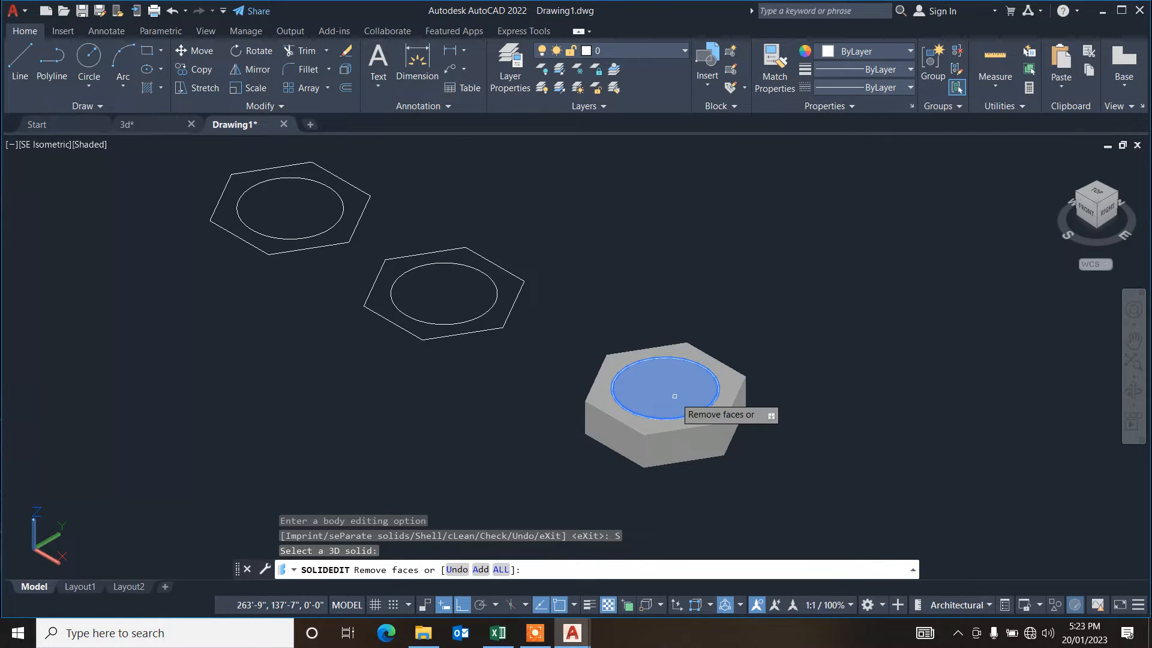
pyautogui.click(675, 396)
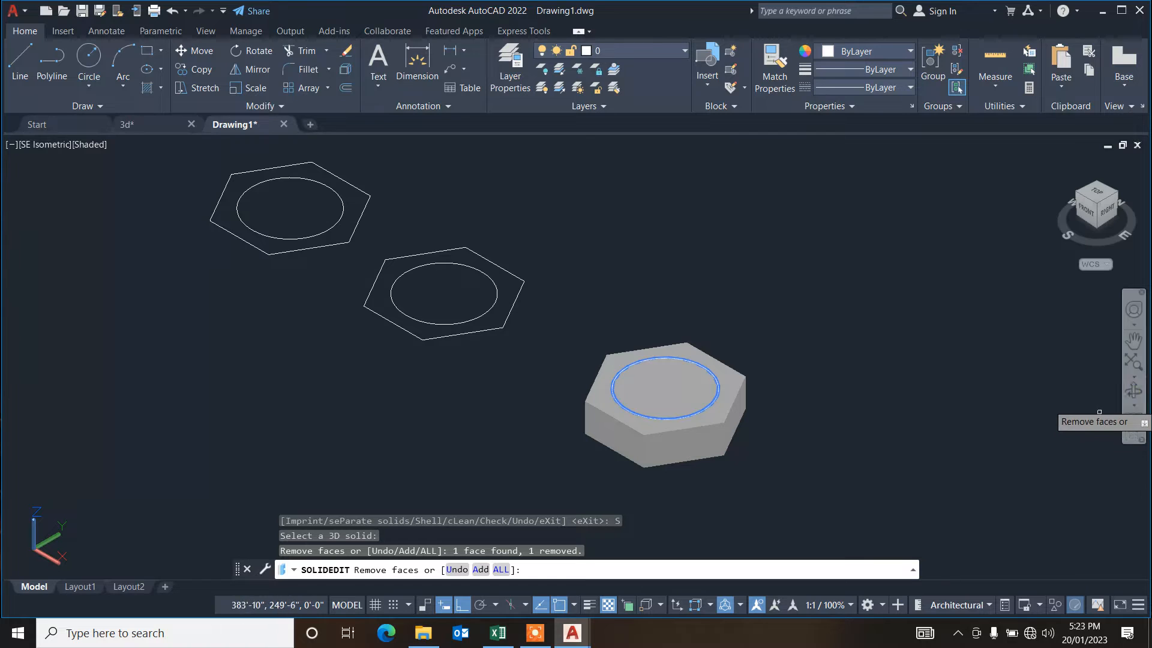
pyautogui.click(1131, 396)
pyautogui.moveTo(727, 468); pyautogui.dragTo(663, 334)
pyautogui.press('Escape')
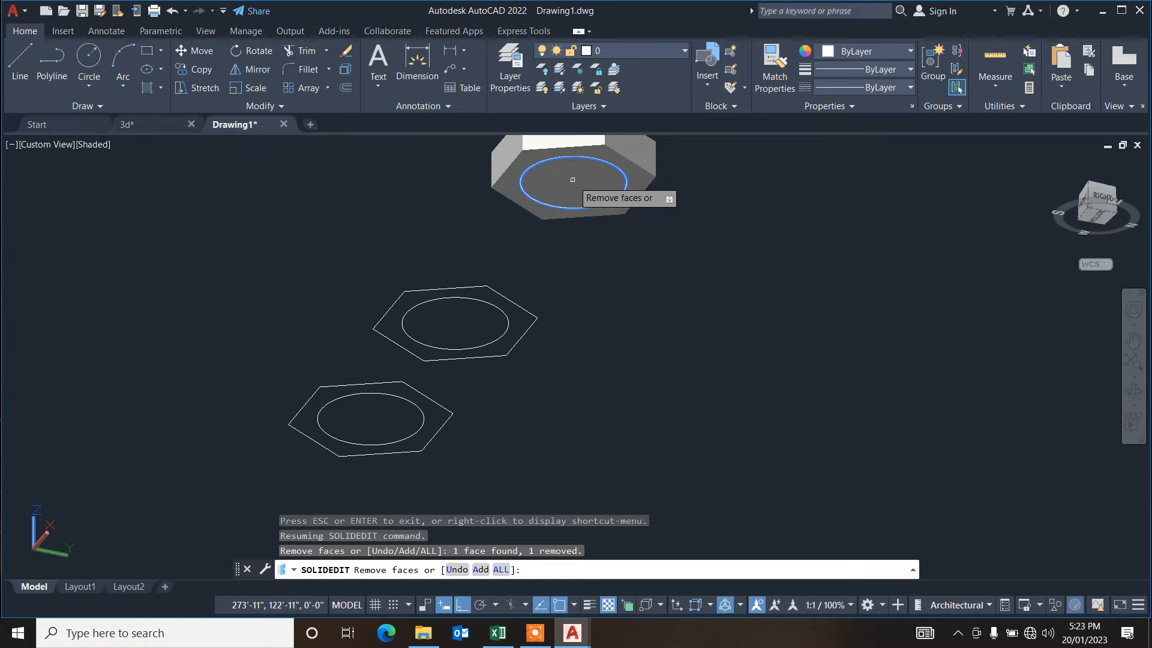
pyautogui.press('Return')
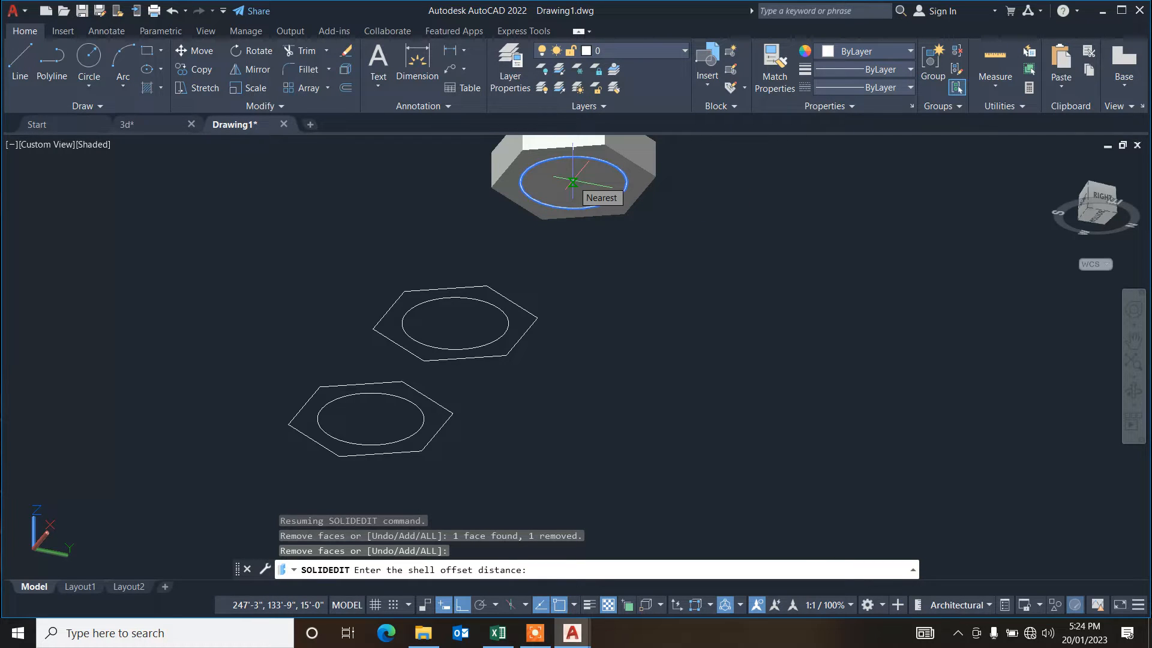
pyautogui.write('2')
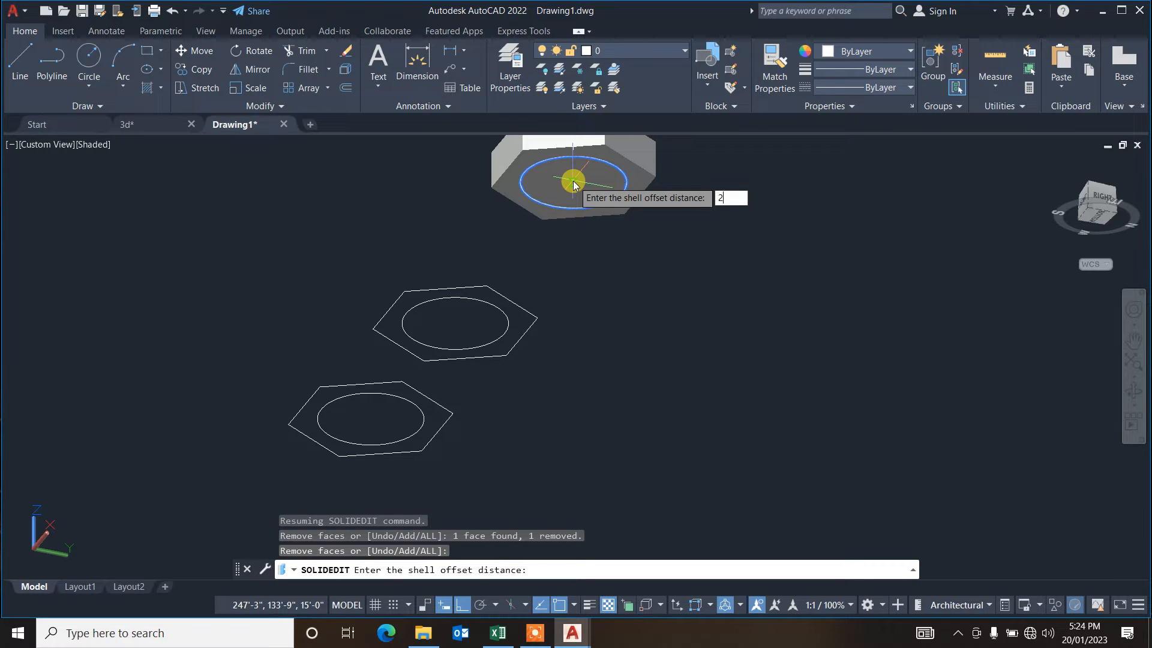
pyautogui.press('Return')
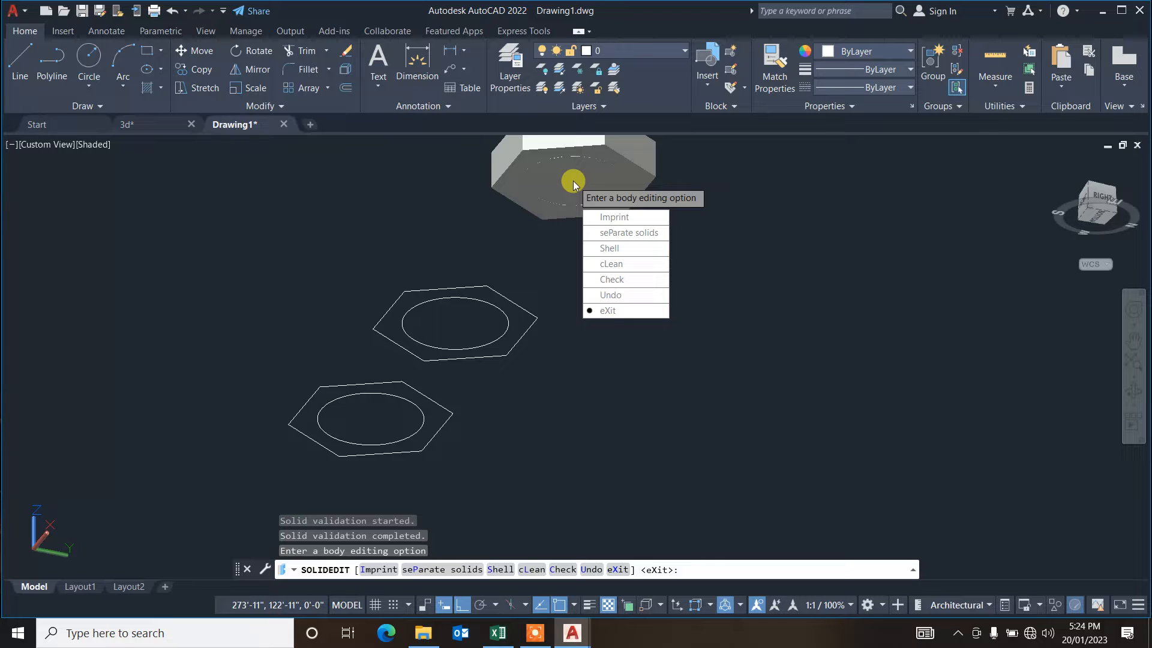
pyautogui.press('Return')
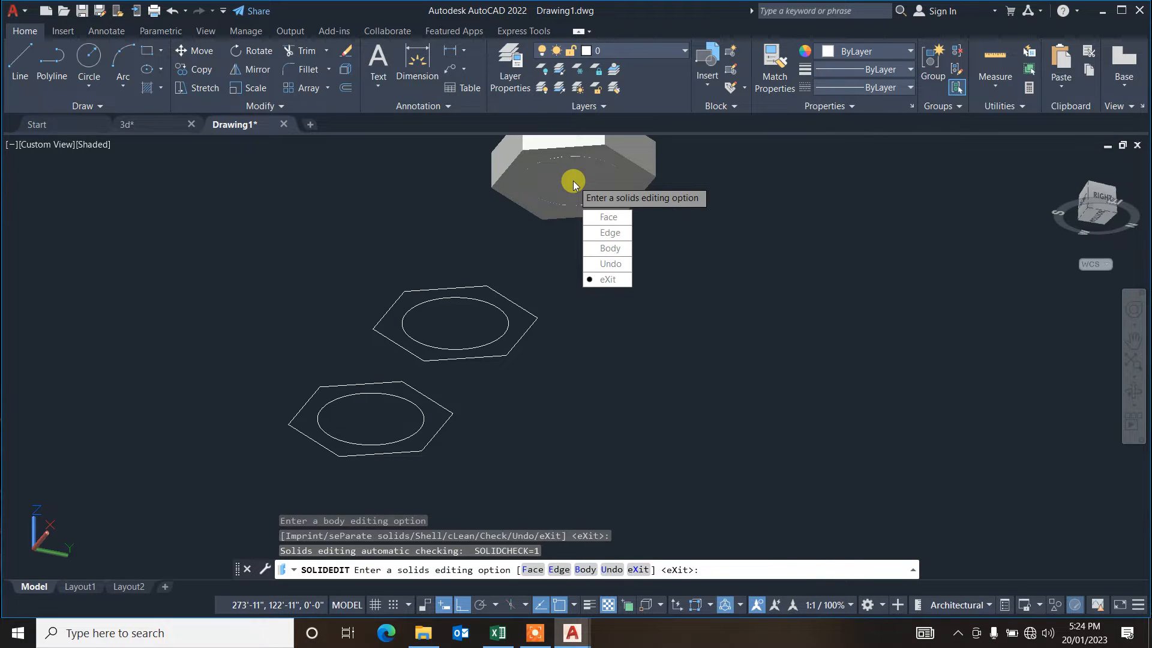
pyautogui.click(607, 248)
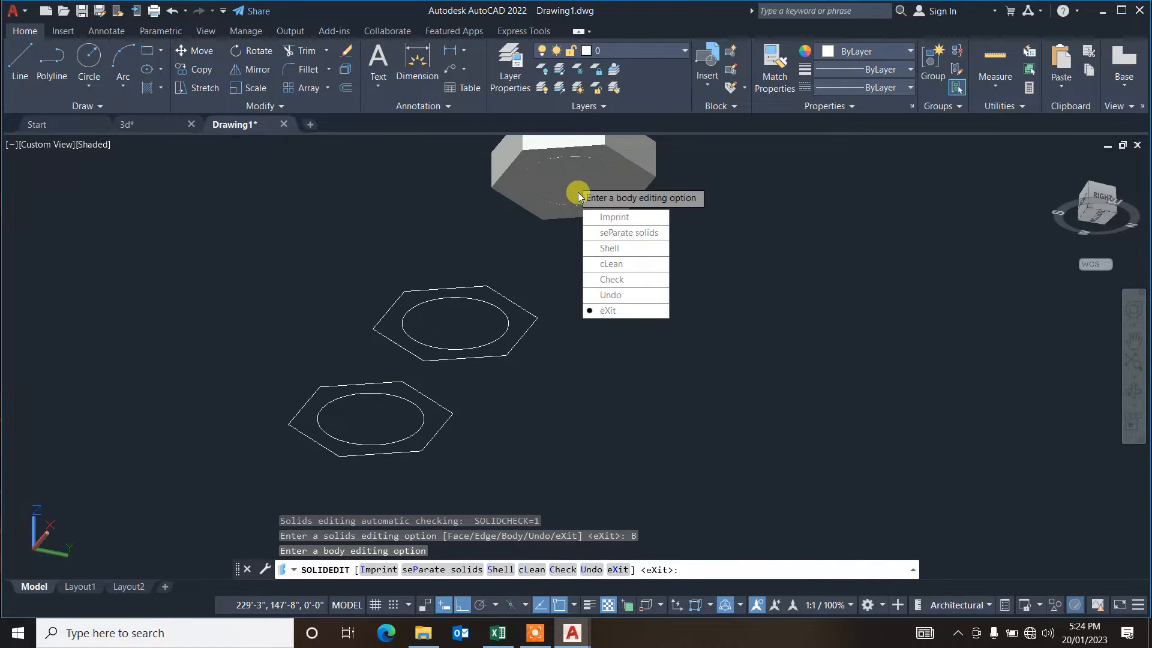
pyautogui.click(609, 248)
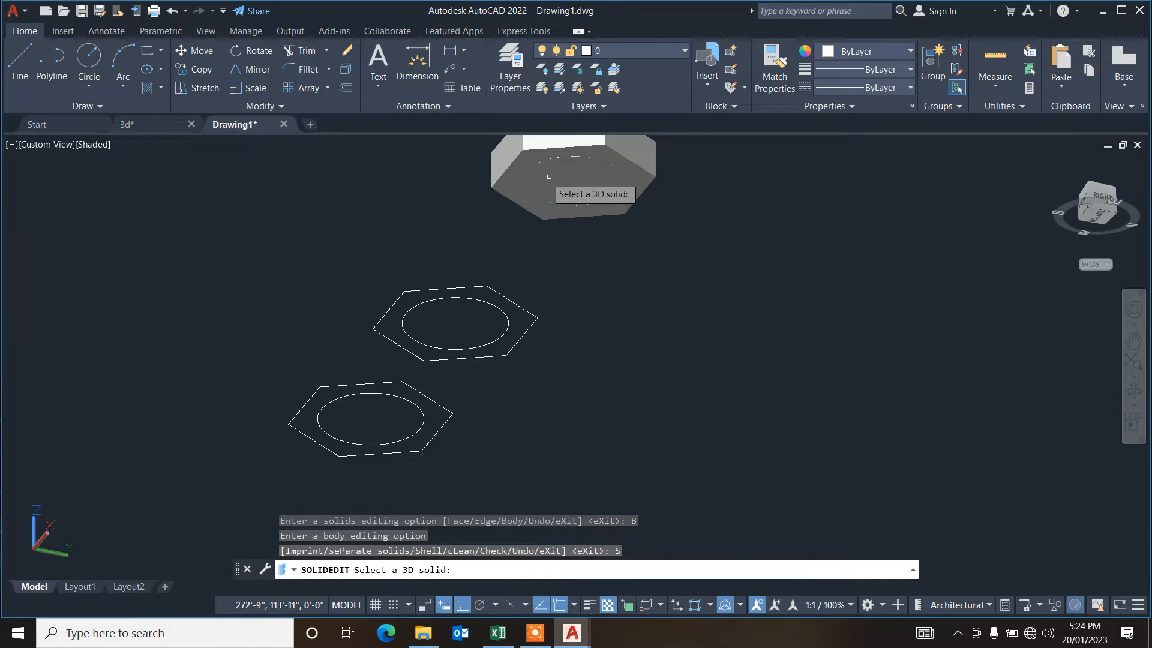
pyautogui.click(507, 182)
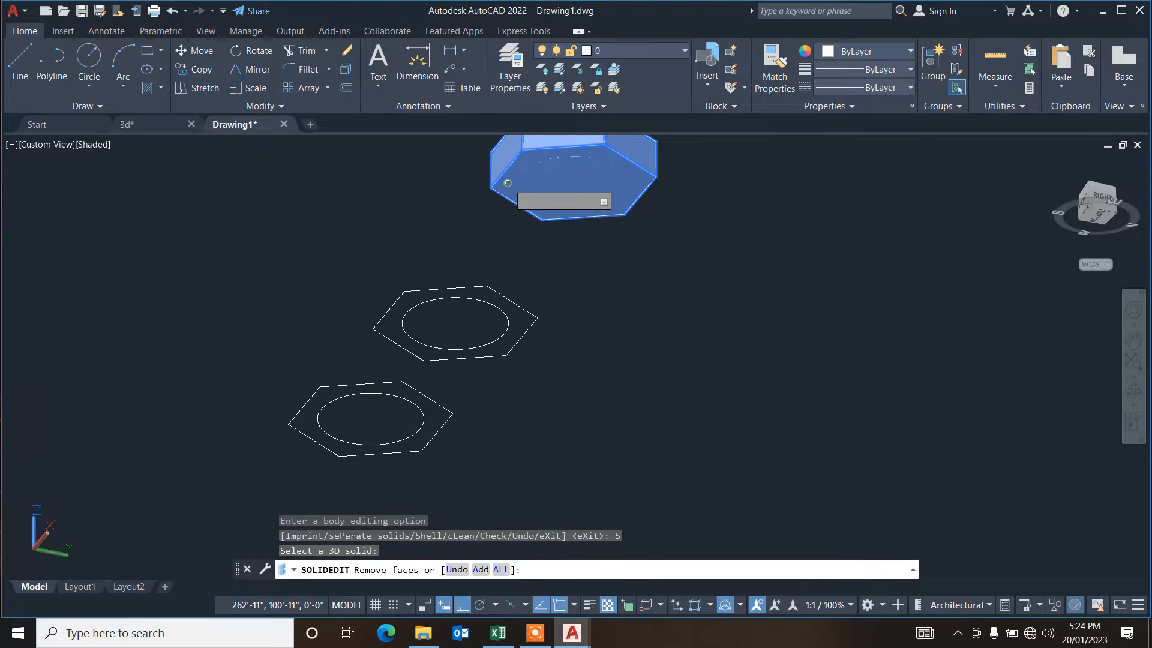
pyautogui.click(545, 183)
pyautogui.click(556, 178)
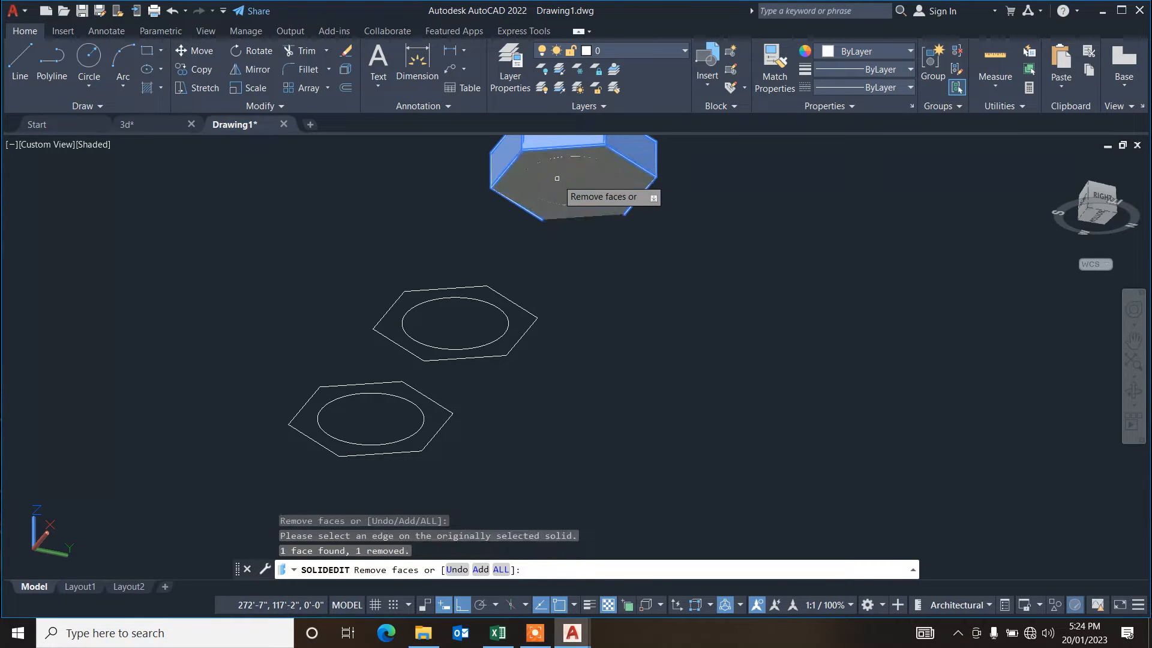
pyautogui.press('Escape')
pyautogui.press('Escape')
pyautogui.press('Escape')
# Step: Undo the shell edit, the visual style change, the subtraction and the extrusion of the original hexagon and circle
pyautogui.hotkey('ctrl', 'z')
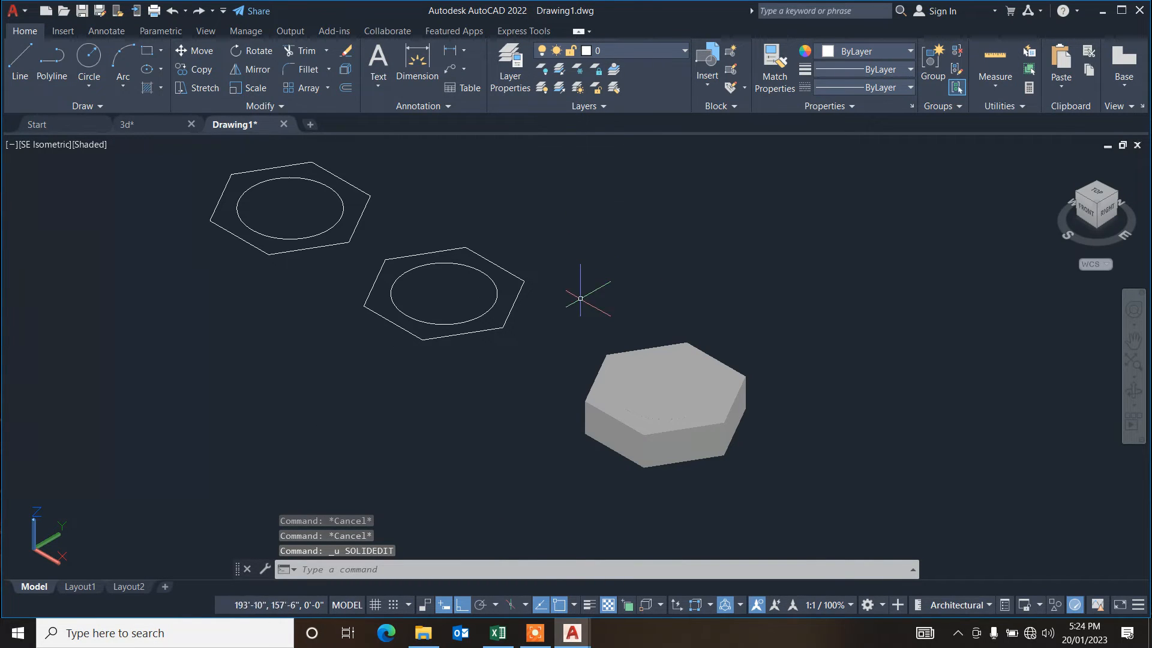
pyautogui.hotkey('ctrl', 'z')
pyautogui.hotkey('ctrl', 'z')
pyautogui.hotkey('ctrl', 'z')
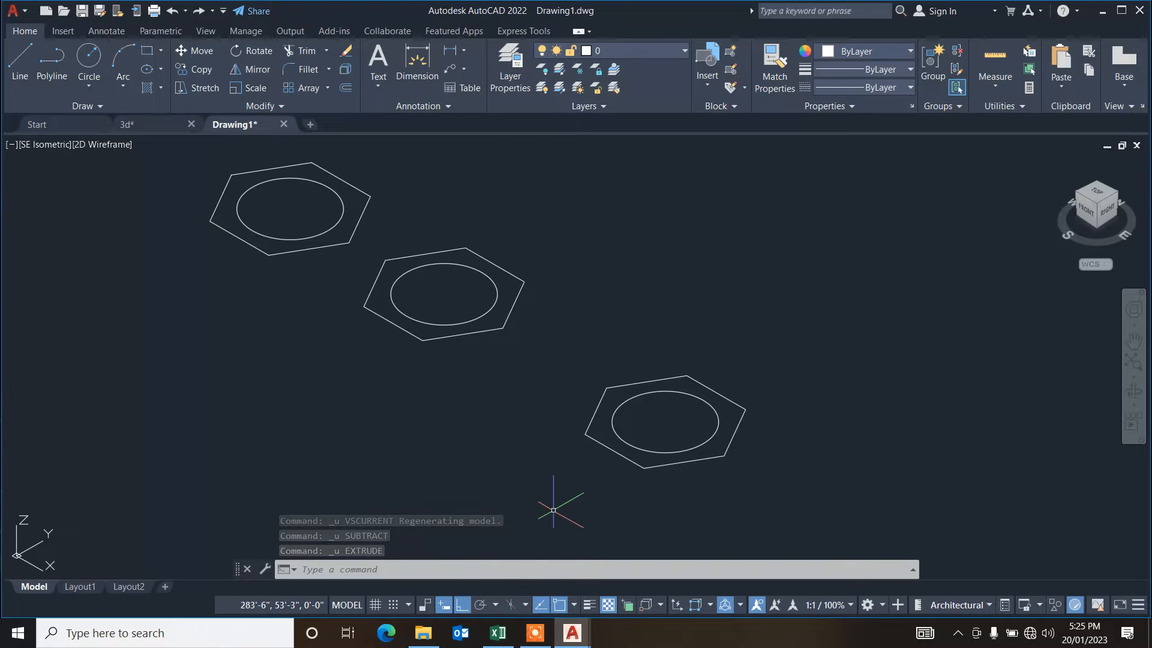
# Step: Extrude the original hexagon and its inner circle together to a height of 15'
pyautogui.write('ext')
pyautogui.press('Return')
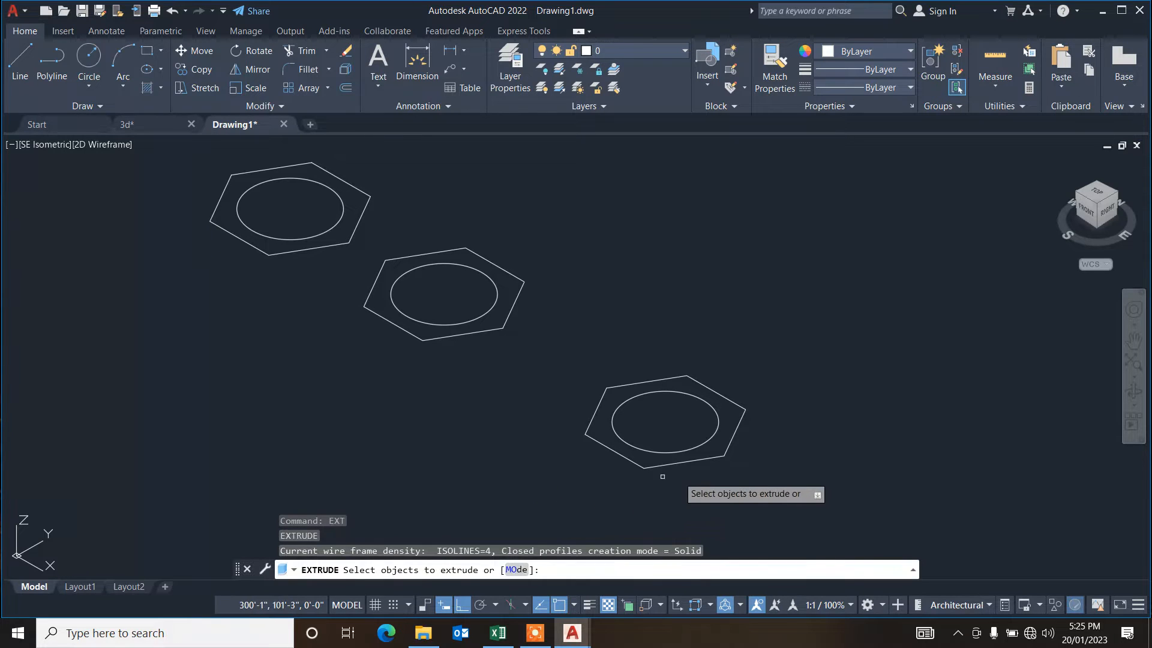
pyautogui.click(715, 486)
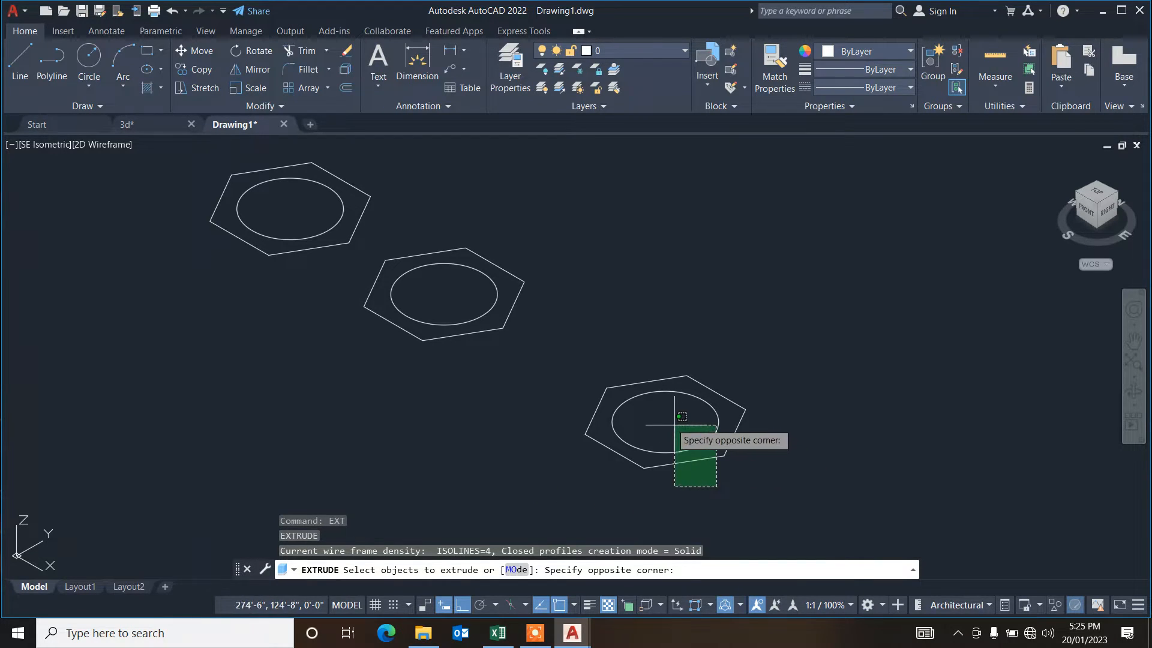
pyautogui.click(667, 389)
pyautogui.press('Return')
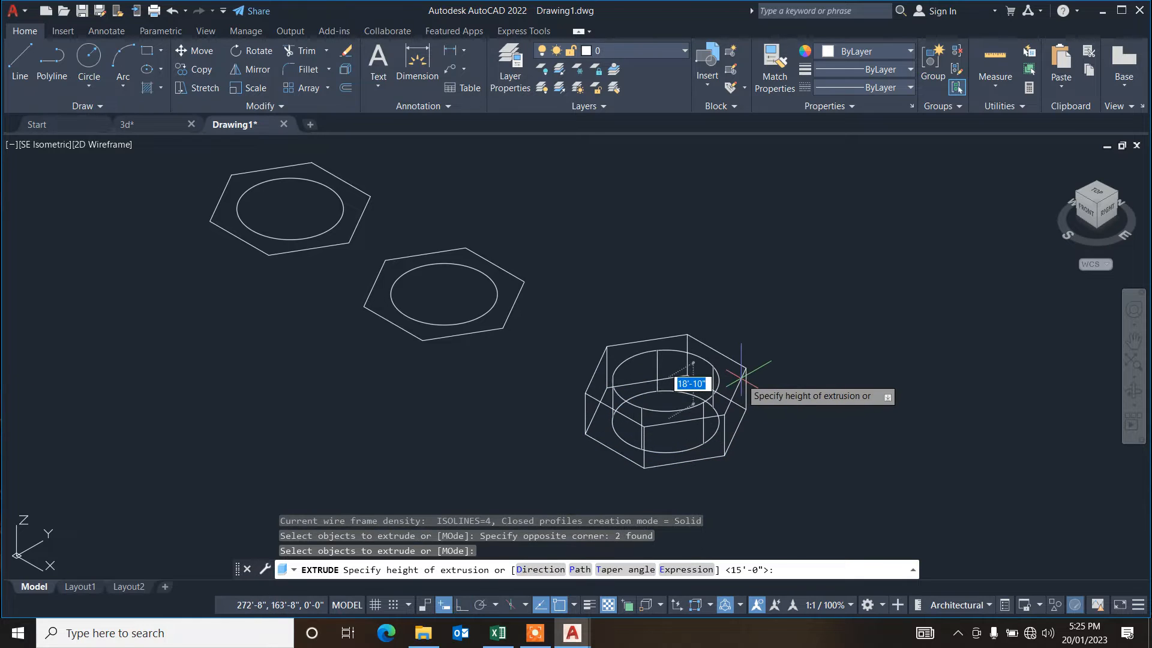
pyautogui.write("15'")
pyautogui.press('Return')
# Step: Subtract the inner cylinder from the extruded hexagon and display the model in the Shaded visual style
pyautogui.write('s')
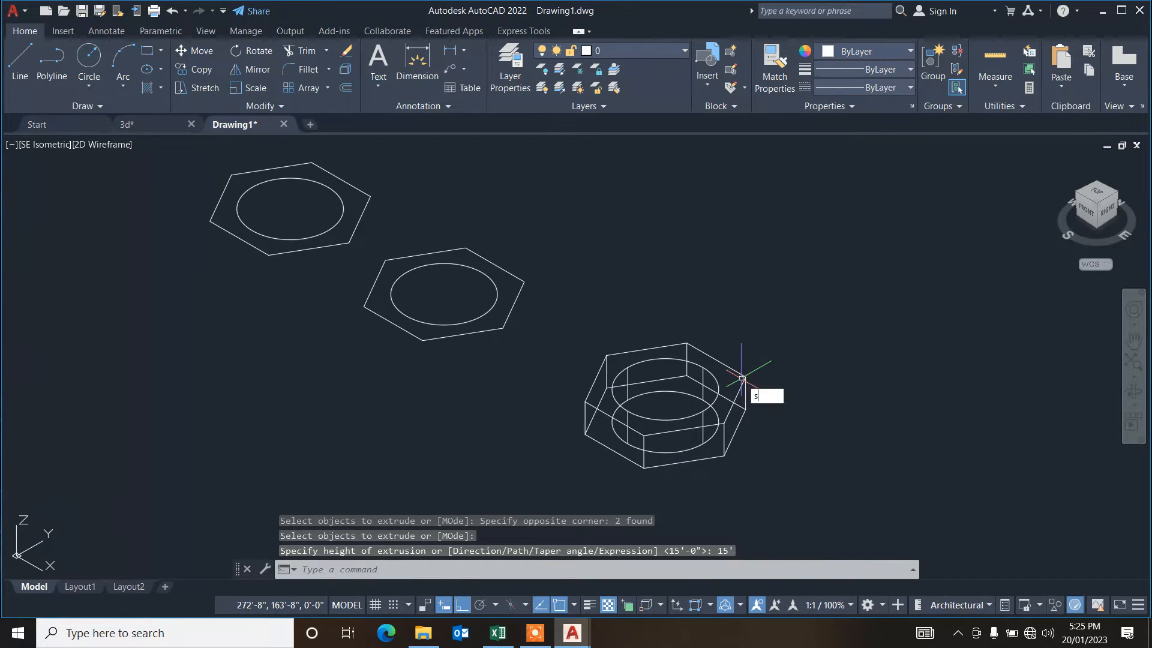
pyautogui.write('ub')
pyautogui.press('Return')
pyautogui.click(733, 406)
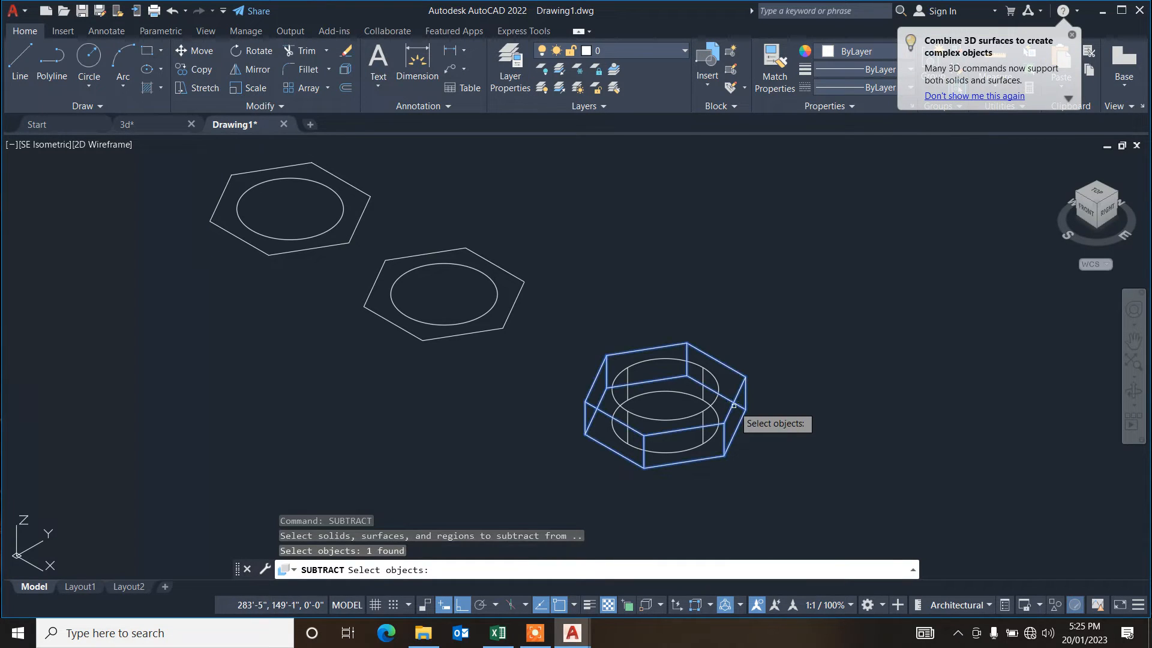
pyautogui.press('Return')
pyautogui.click(703, 414)
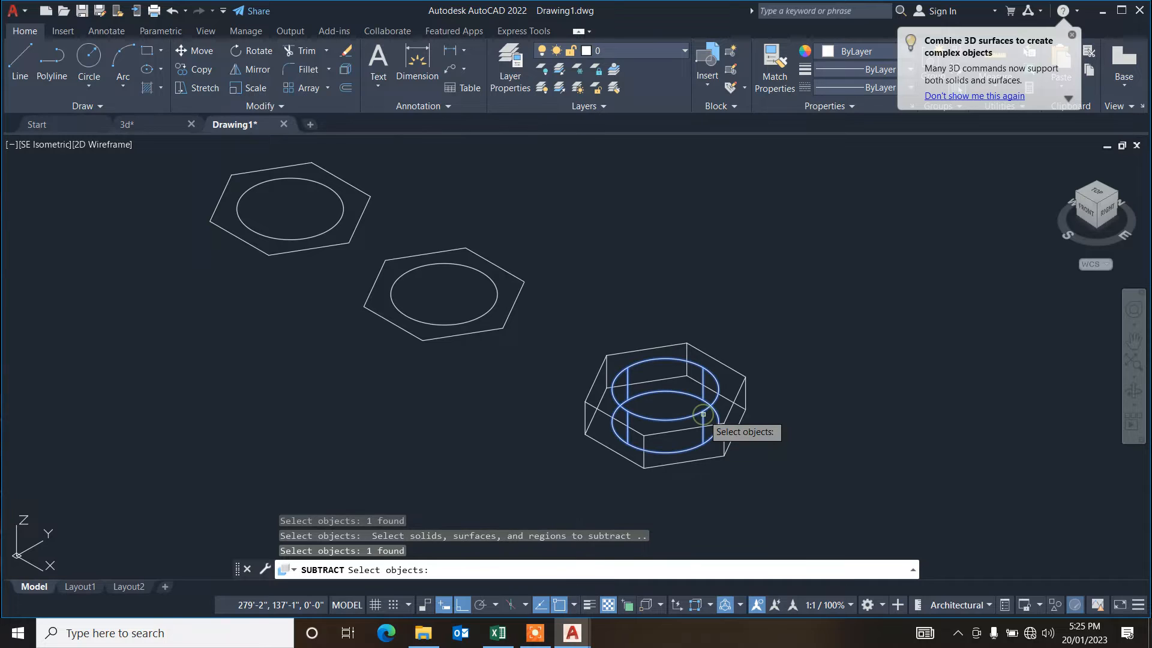
pyautogui.press('Return')
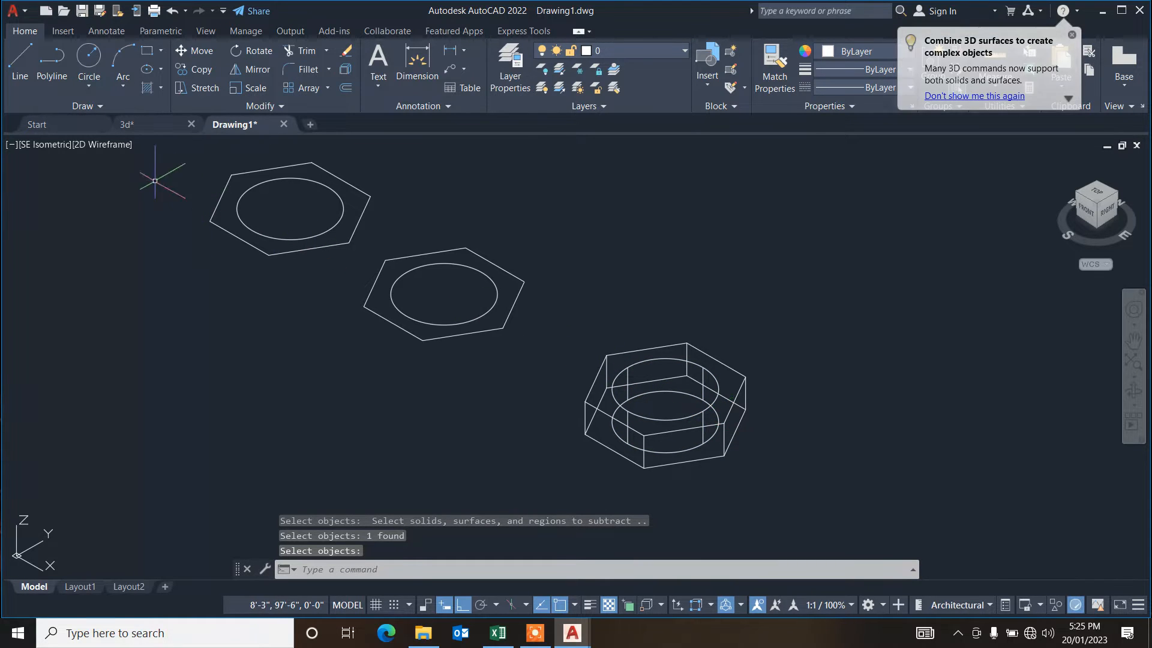
pyautogui.click(102, 146)
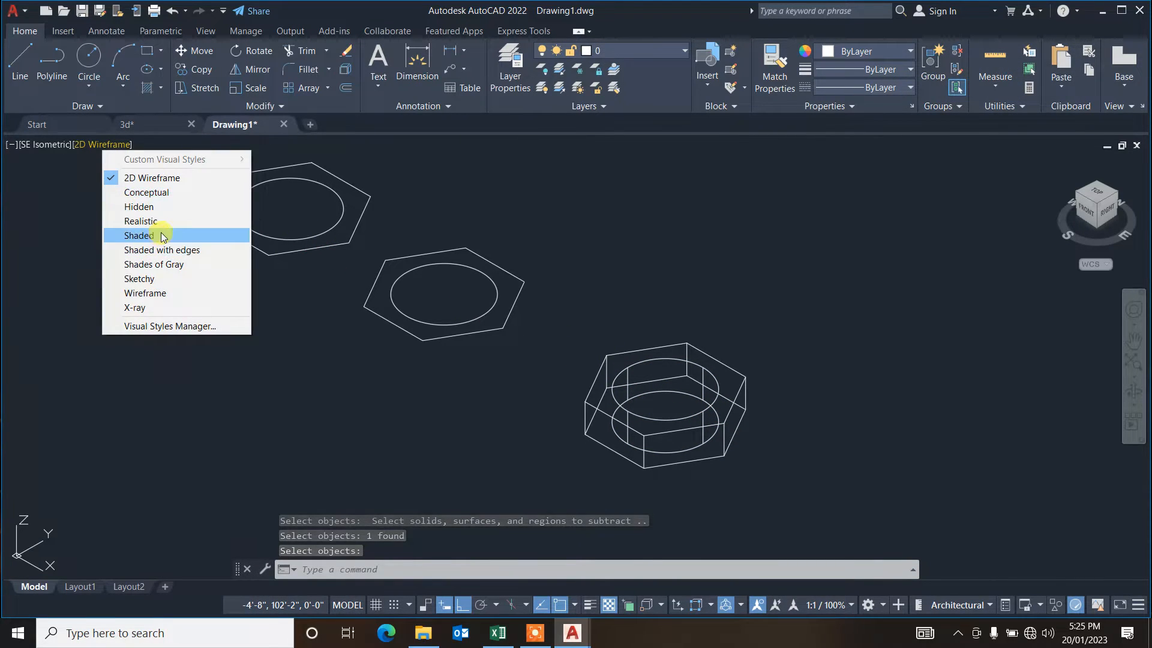
pyautogui.click(160, 235)
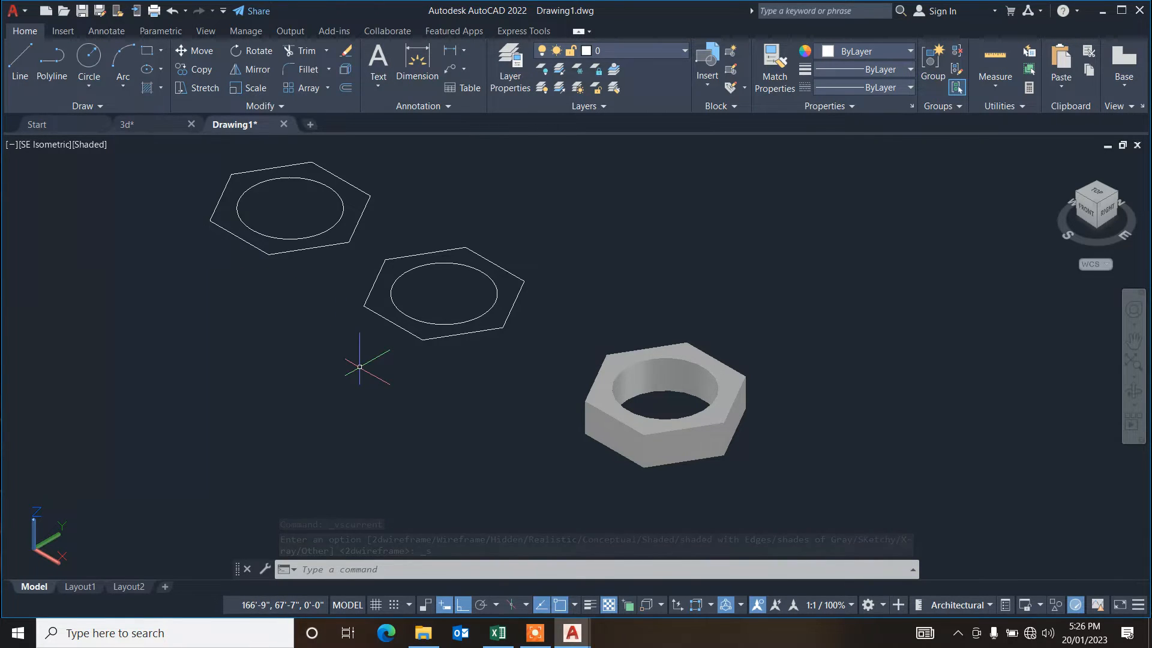
# Step: Undo the last move, extrusion and copy operations
pyautogui.hotkey('ctrl', 'z')
pyautogui.hotkey('ctrl', 'z')
pyautogui.hotkey('ctrl', 'z')
pyautogui.click(538, 633)
# Step: Extrude the circle inside the copied hexagon to a height of 40'
pyautogui.write('e')
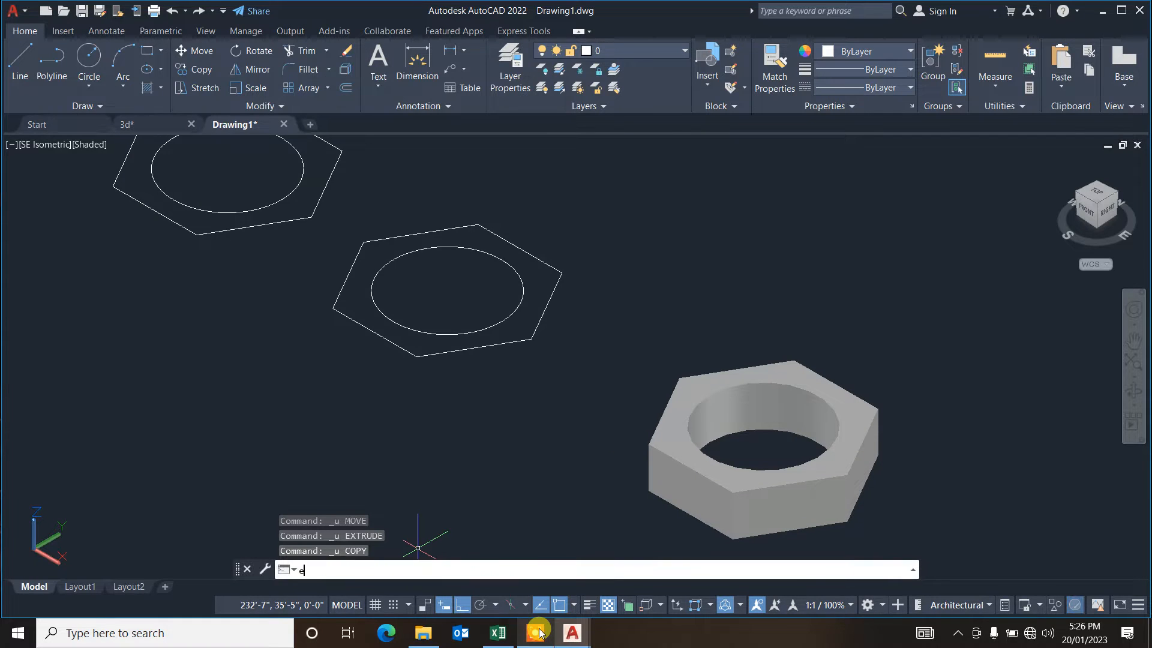
pyautogui.write('xt')
pyautogui.press('Return')
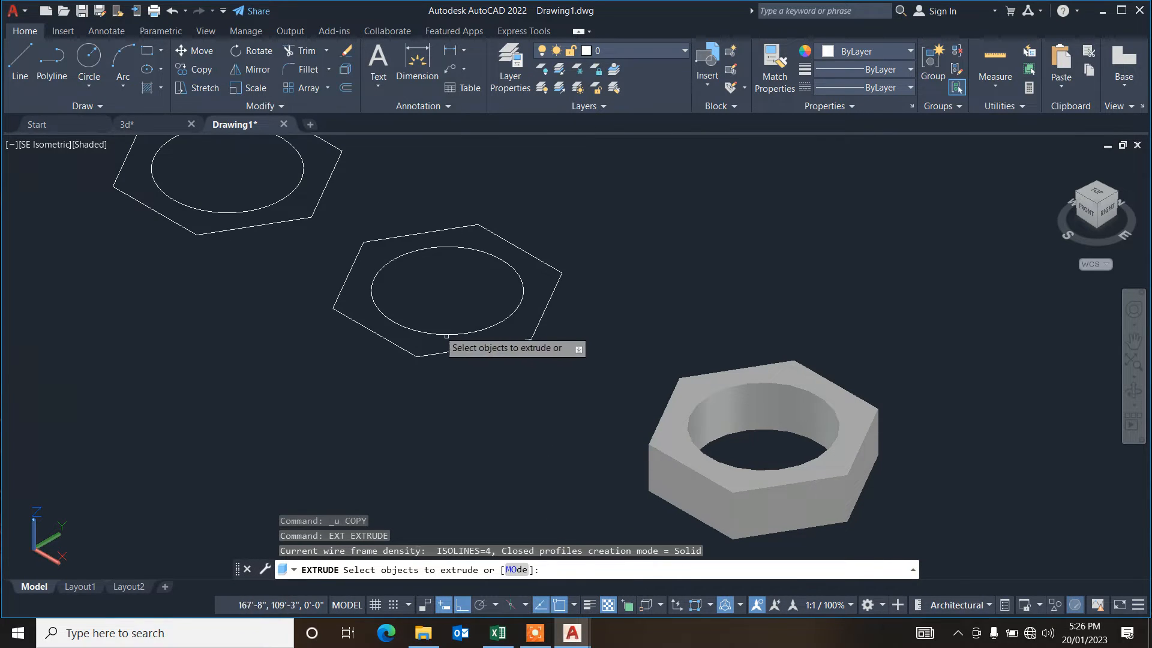
pyautogui.click(424, 330)
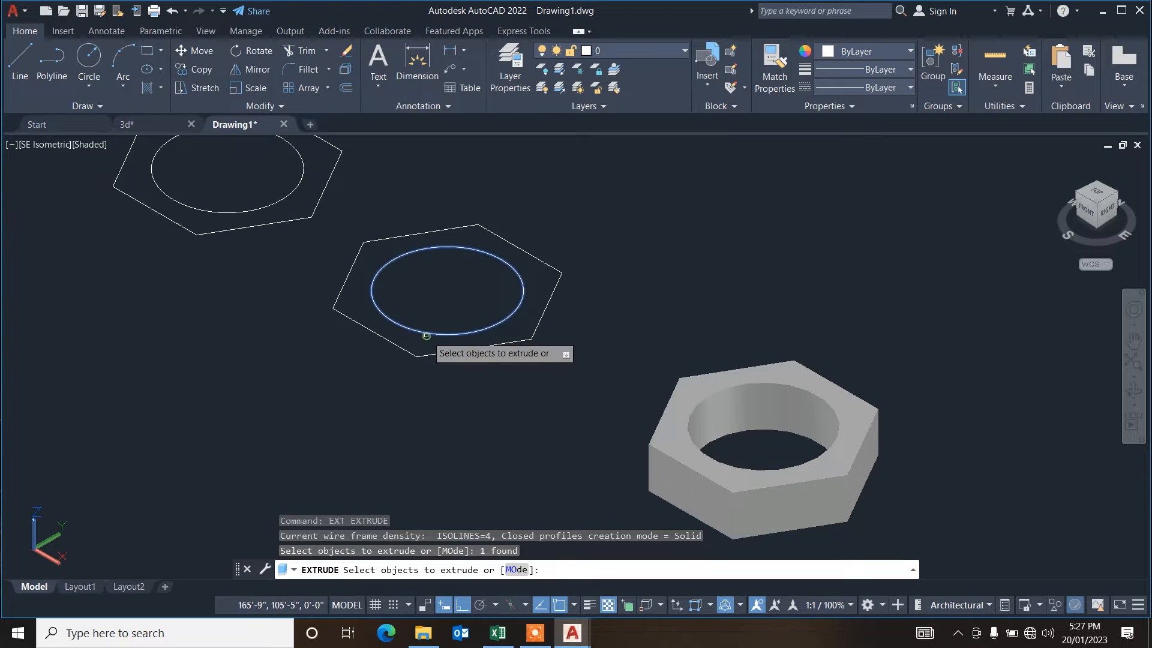
pyautogui.press('Return')
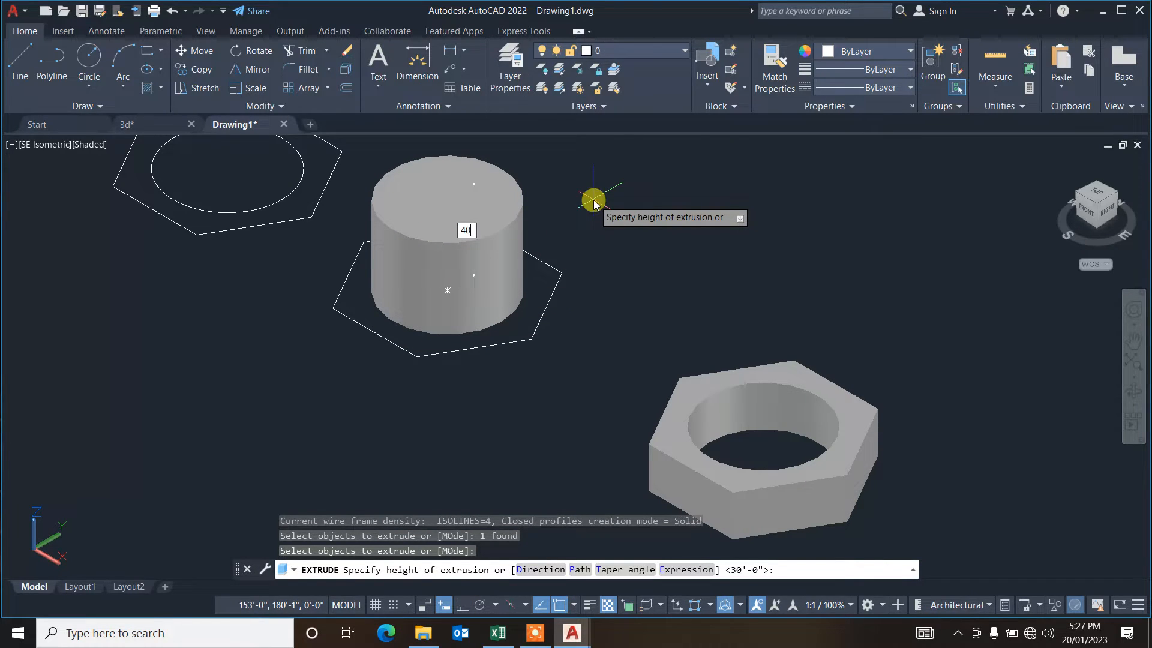
pyautogui.write("40'")
pyautogui.press('Return')
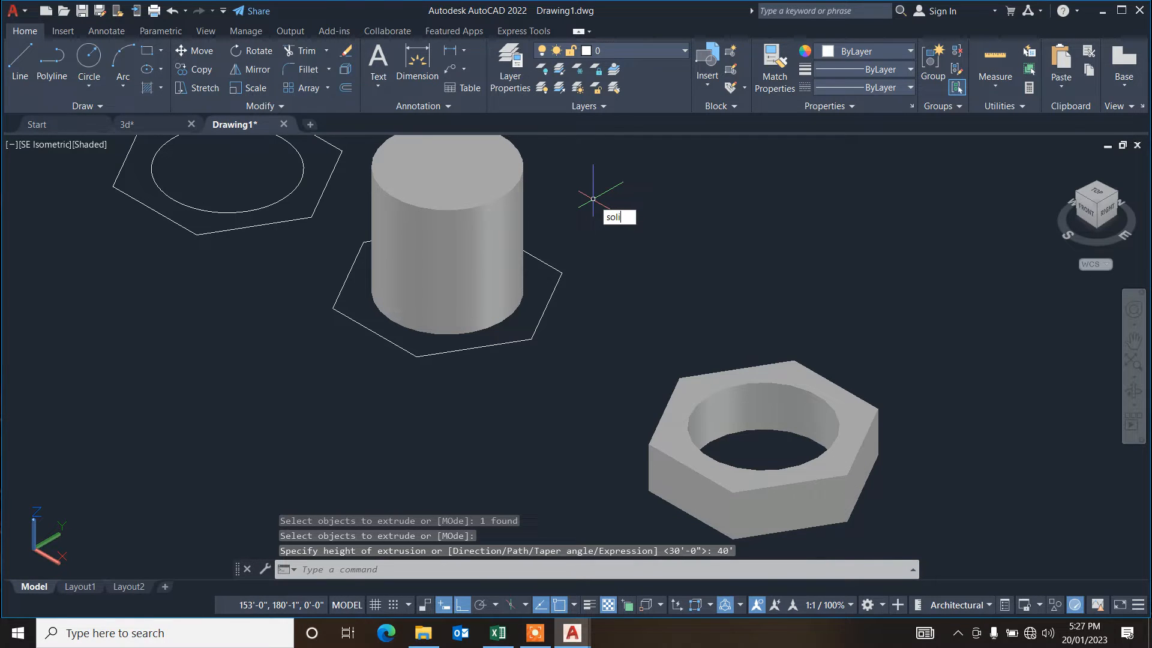
# Step: Start a Shell body edit on the extruded cylinder and exclude its top face from the shell
pyautogui.write('solid')
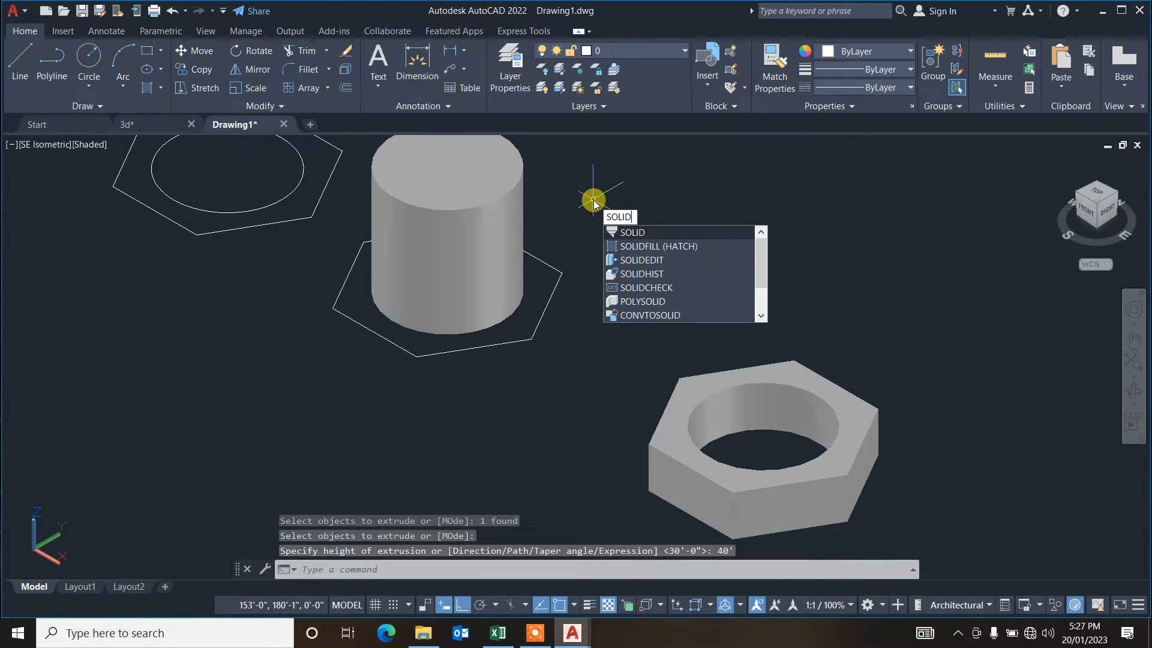
pyautogui.click(623, 264)
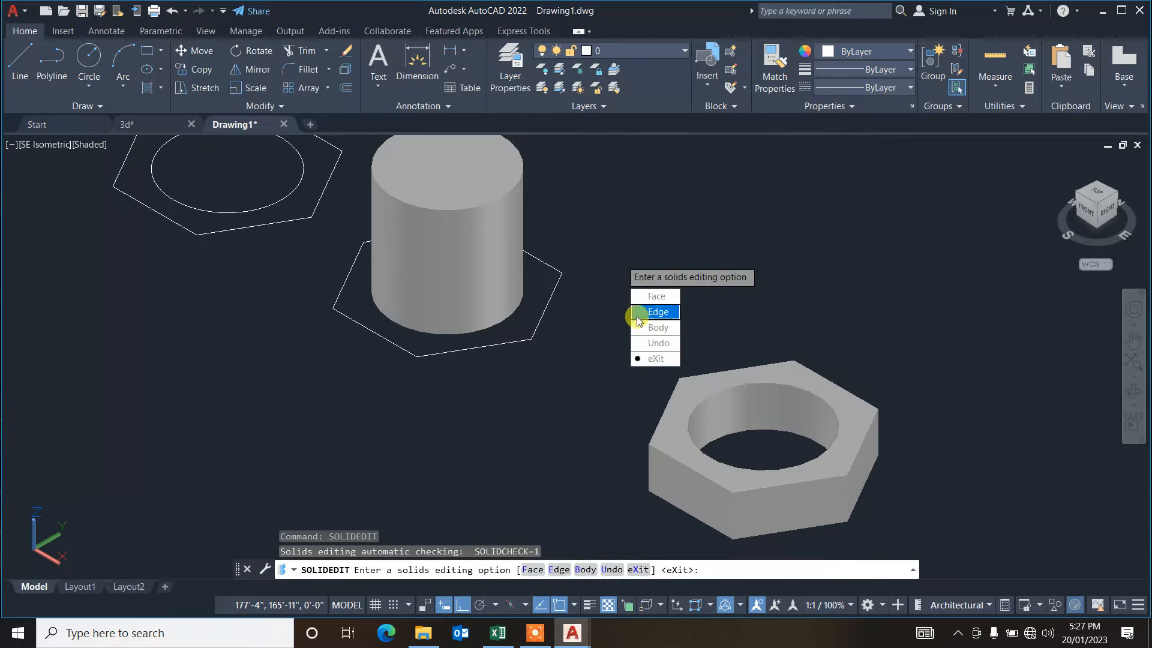
pyautogui.click(640, 327)
pyautogui.click(657, 327)
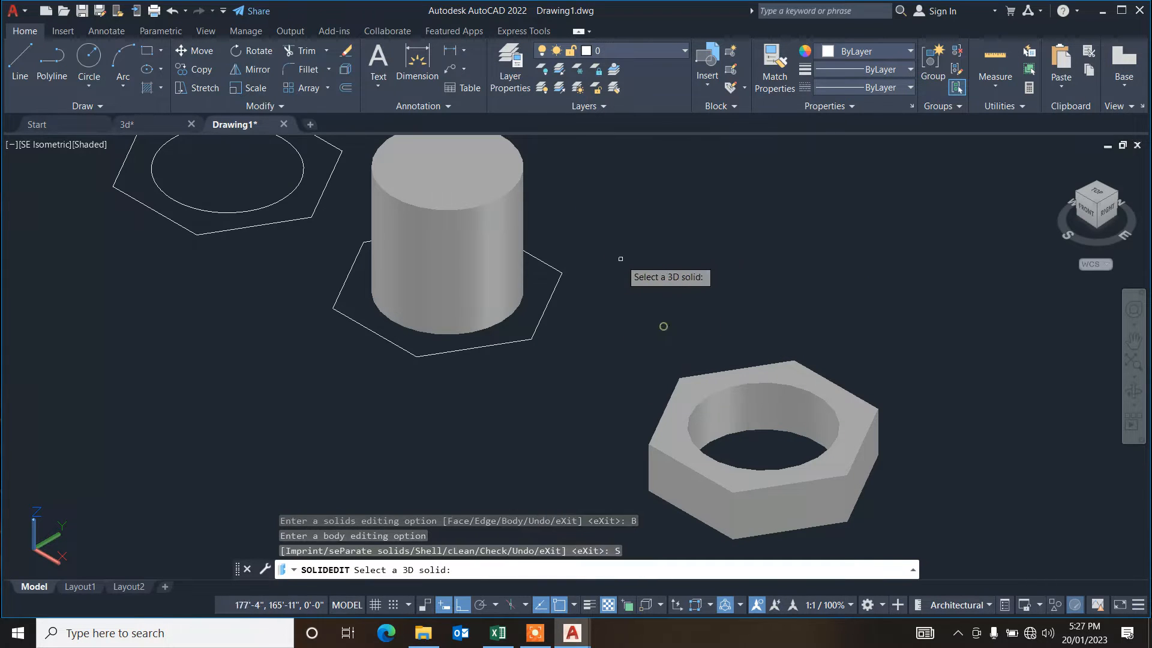
pyautogui.click(457, 247)
pyautogui.click(456, 193)
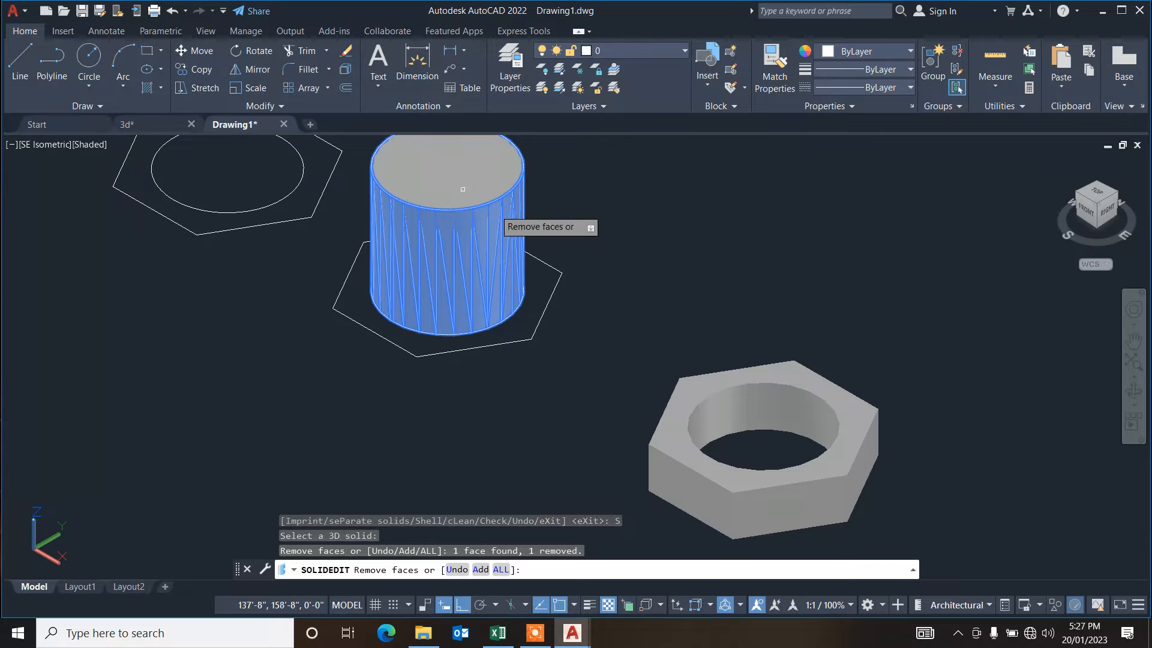
# Step: Exclude the cylinder's bottom face as well and apply a shell offset distance of 2' to form an open tube
pyautogui.click(1133, 390)
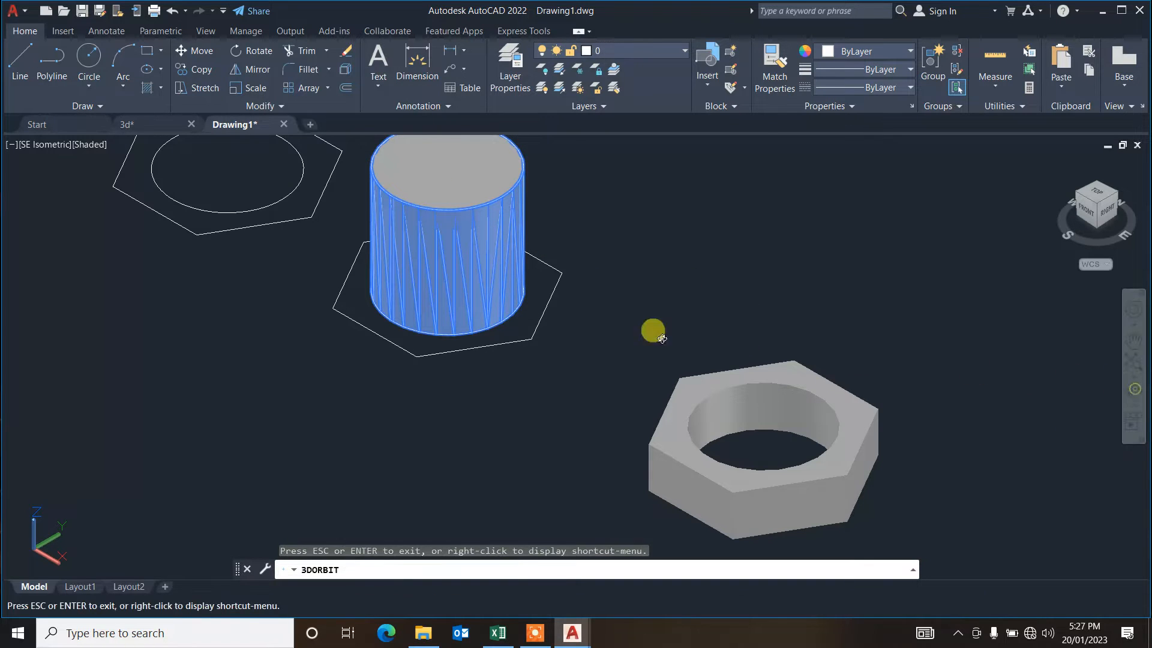
pyautogui.moveTo(653, 329); pyautogui.dragTo(432, 226)
pyautogui.press('Escape')
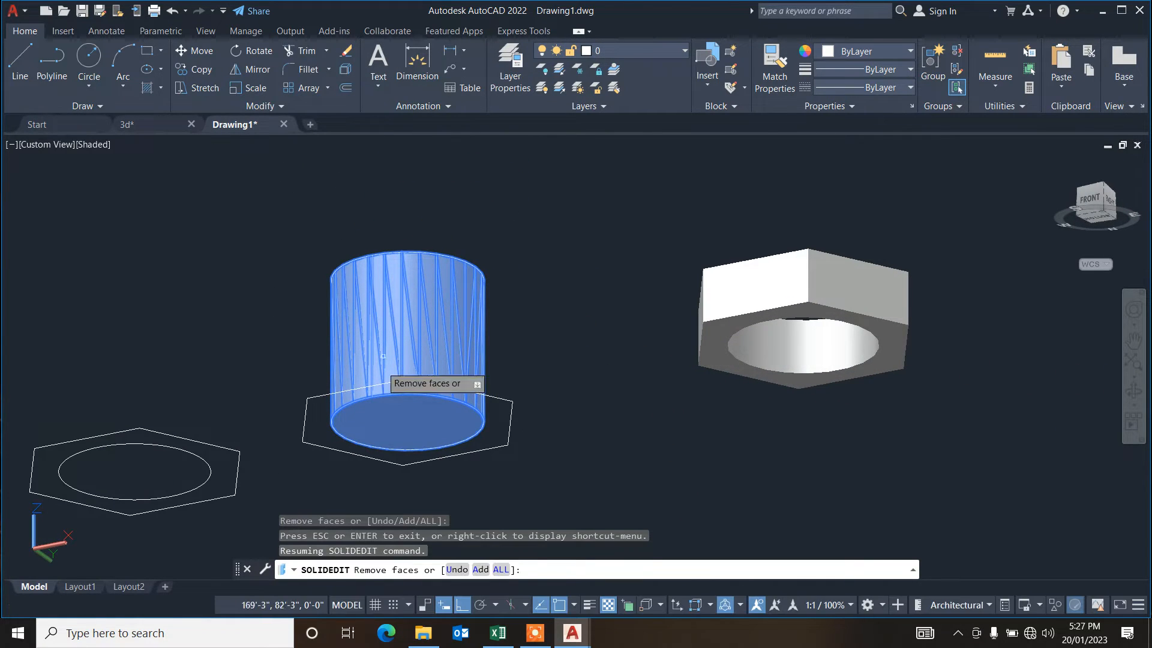
pyautogui.click(398, 435)
pyautogui.press('Return')
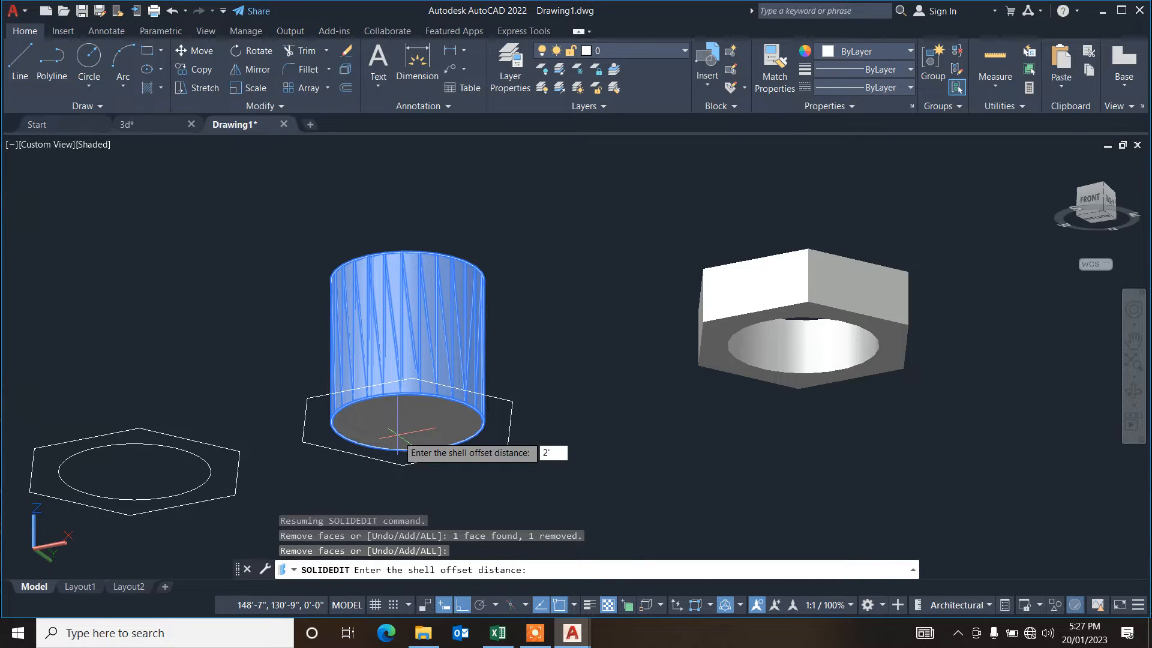
pyautogui.write("2'")
pyautogui.press('Return')
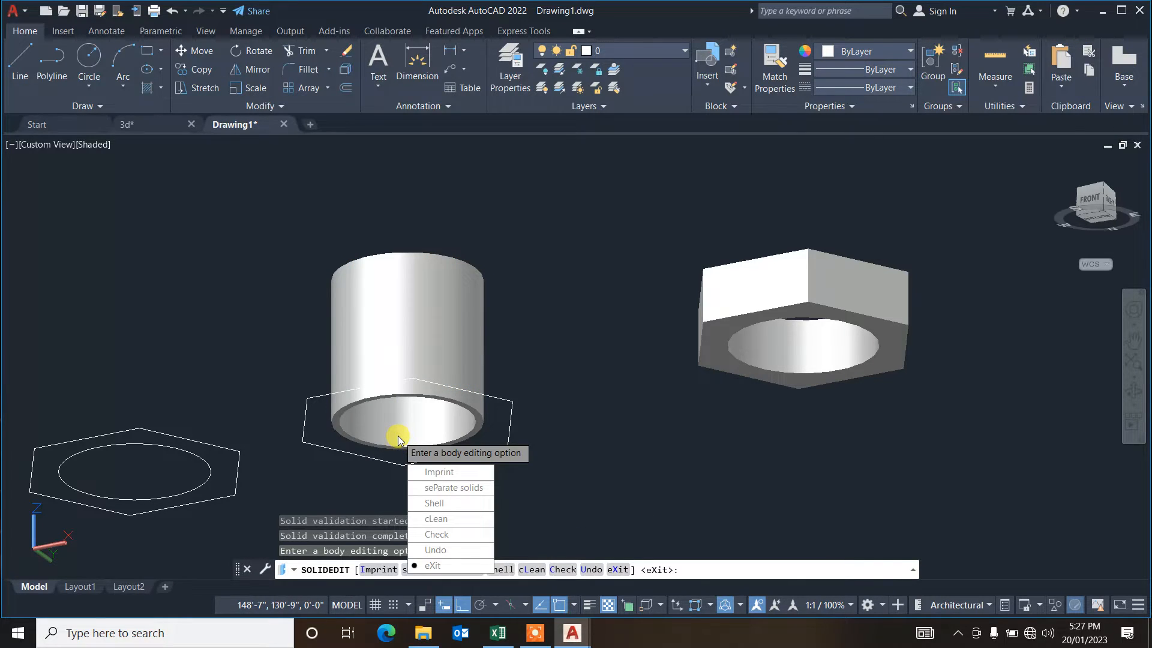
pyautogui.press('Return')
pyautogui.press('Escape')
pyautogui.press('Escape')
pyautogui.press('Escape')
pyautogui.press('Escape')
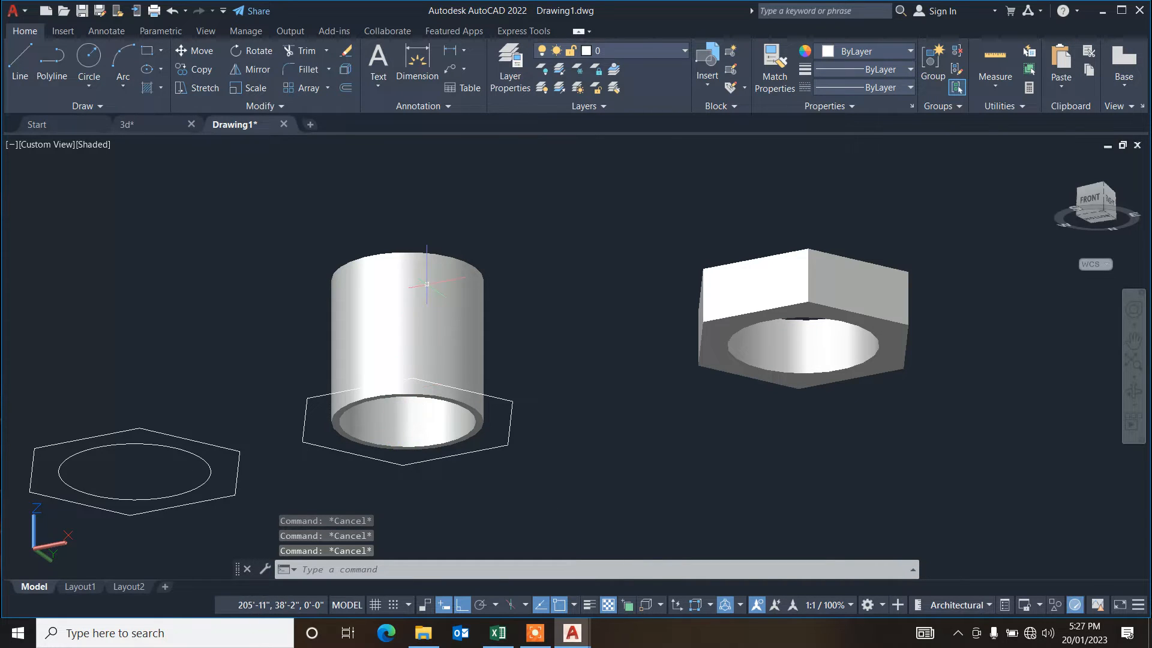
# Step: Move the tube from its top centre to the centre of the hole on the hexagonal collar's underside
pyautogui.click(381, 283)
pyautogui.write('m')
pyautogui.press('Return')
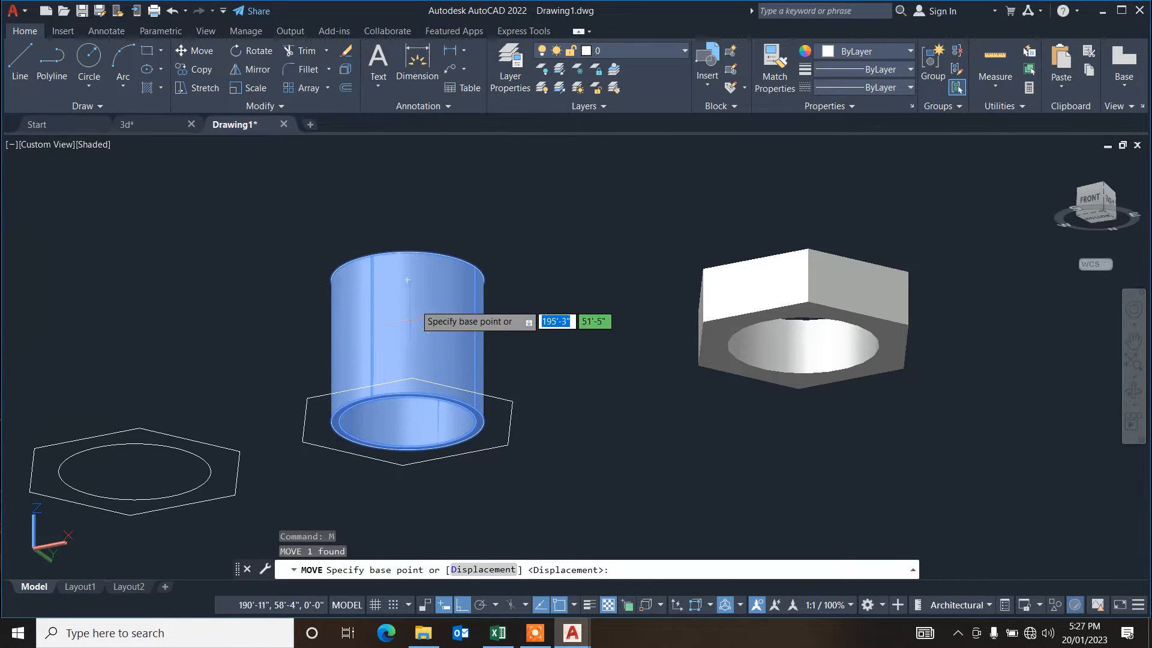
pyautogui.click(407, 276)
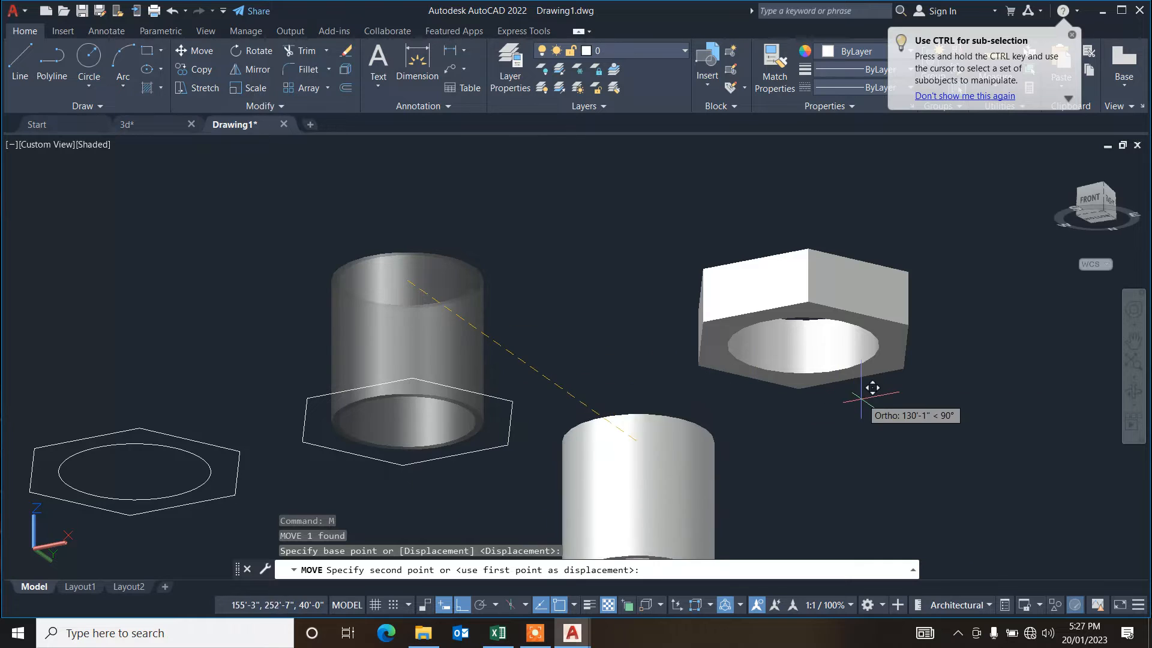
pyautogui.click(803, 346)
pyautogui.press('Escape')
pyautogui.press('Escape')
pyautogui.press('Escape')
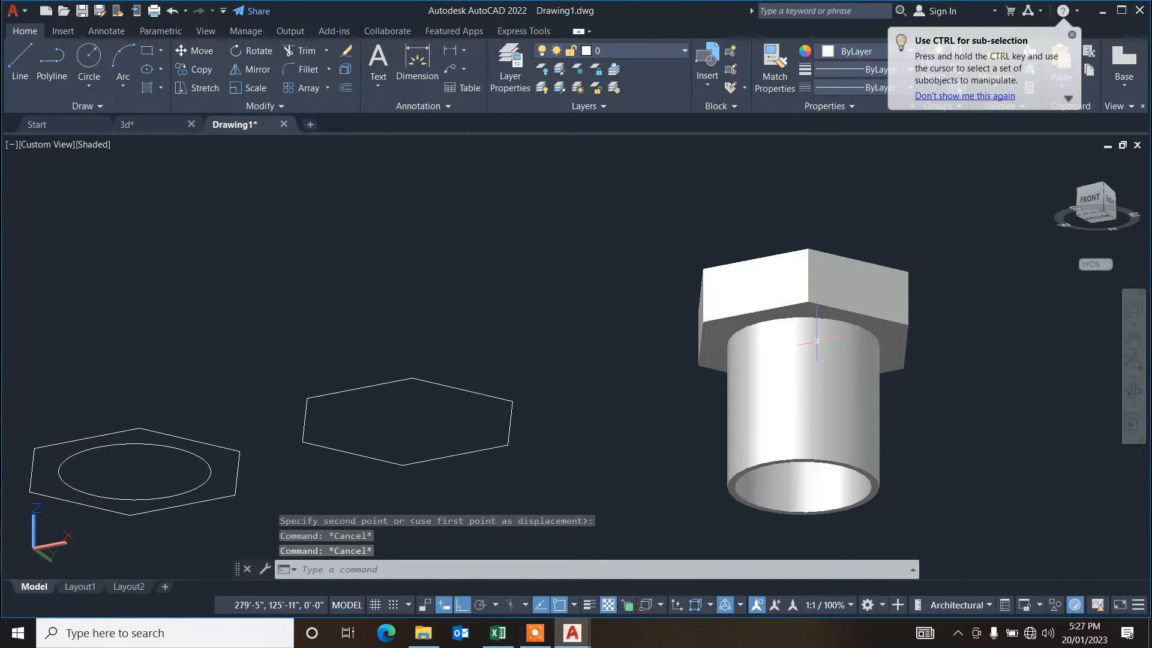
# Step: Presspull the tube's upper ring face upward through the hexagonal collar by 35'
pyautogui.click(1134, 393)
pyautogui.moveTo(1008, 384); pyautogui.dragTo(792, 358)
pyautogui.press('Escape')
pyautogui.press('Escape')
pyautogui.press('Escape')
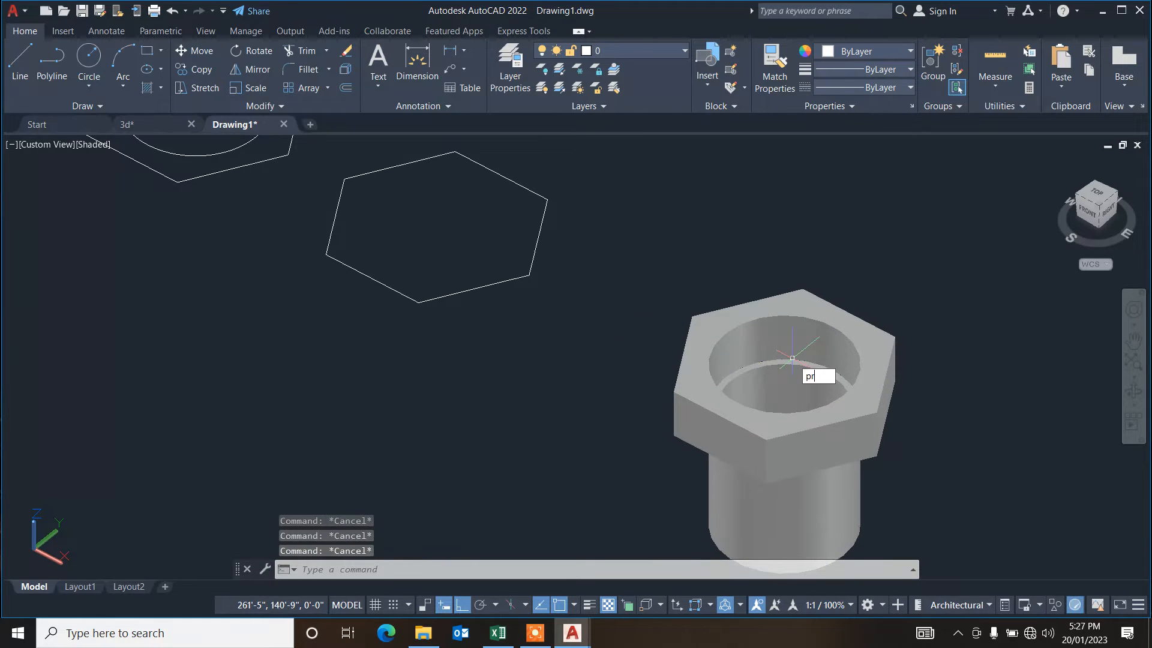
pyautogui.write('presspull')
pyautogui.press('Return')
pyautogui.scroll(3, 780, 363)
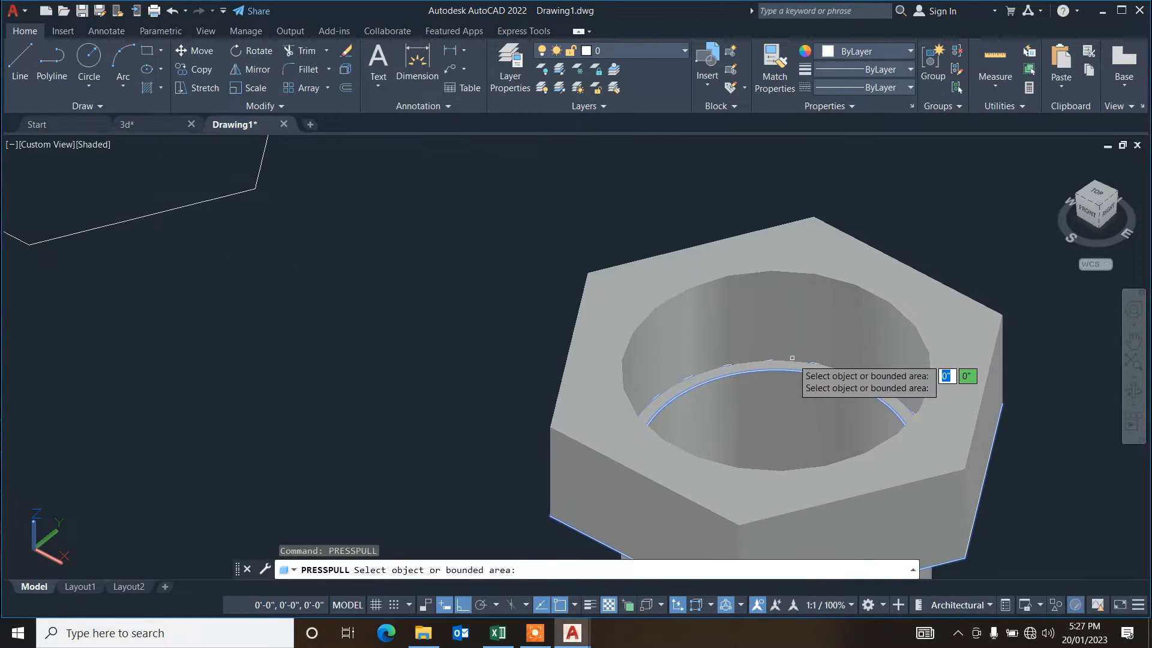
pyautogui.click(739, 366)
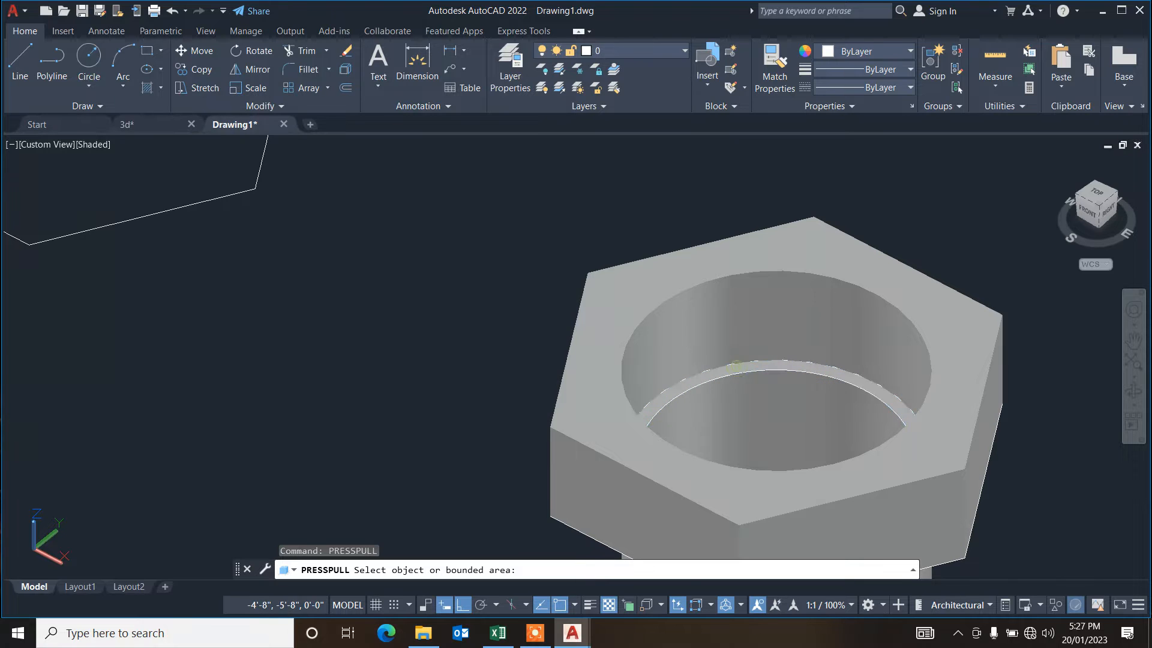
pyautogui.scroll(-2, 776, 270)
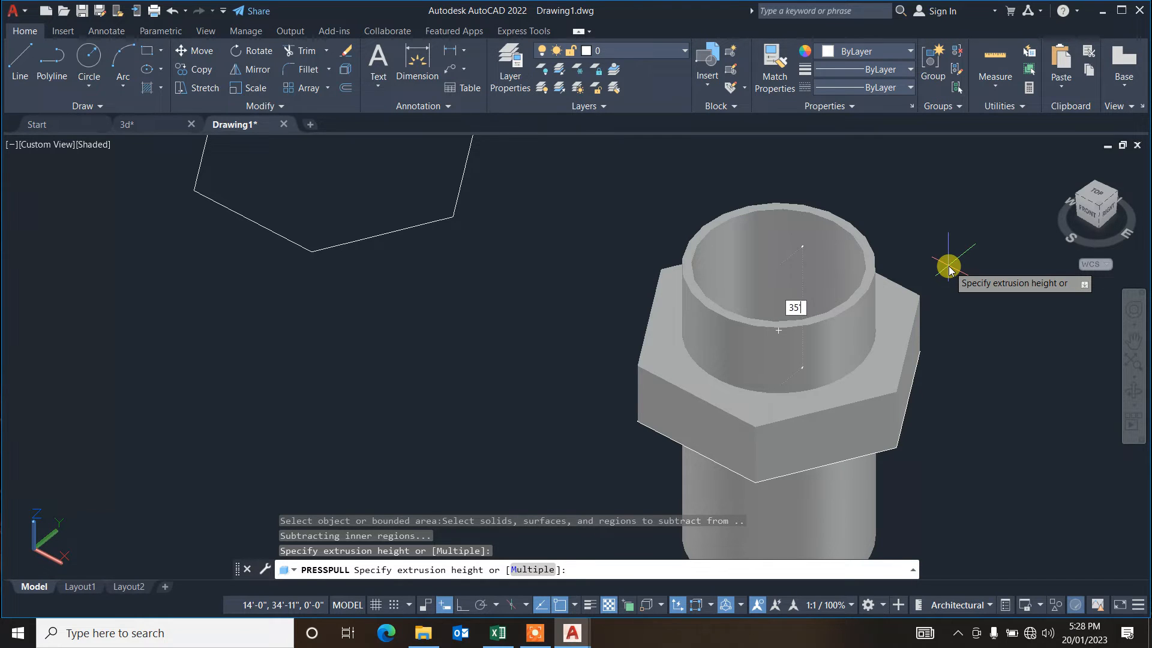
pyautogui.press('Return')
pyautogui.press('Escape')
pyautogui.press('Escape')
pyautogui.press('Escape')
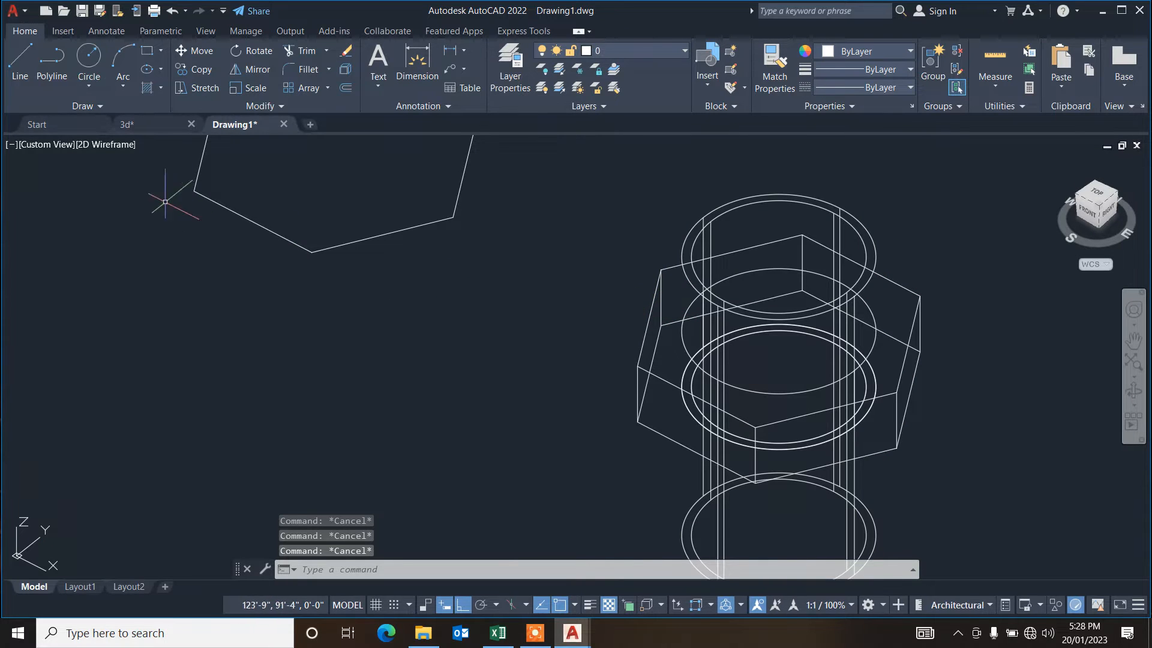
pyautogui.click(99, 146)
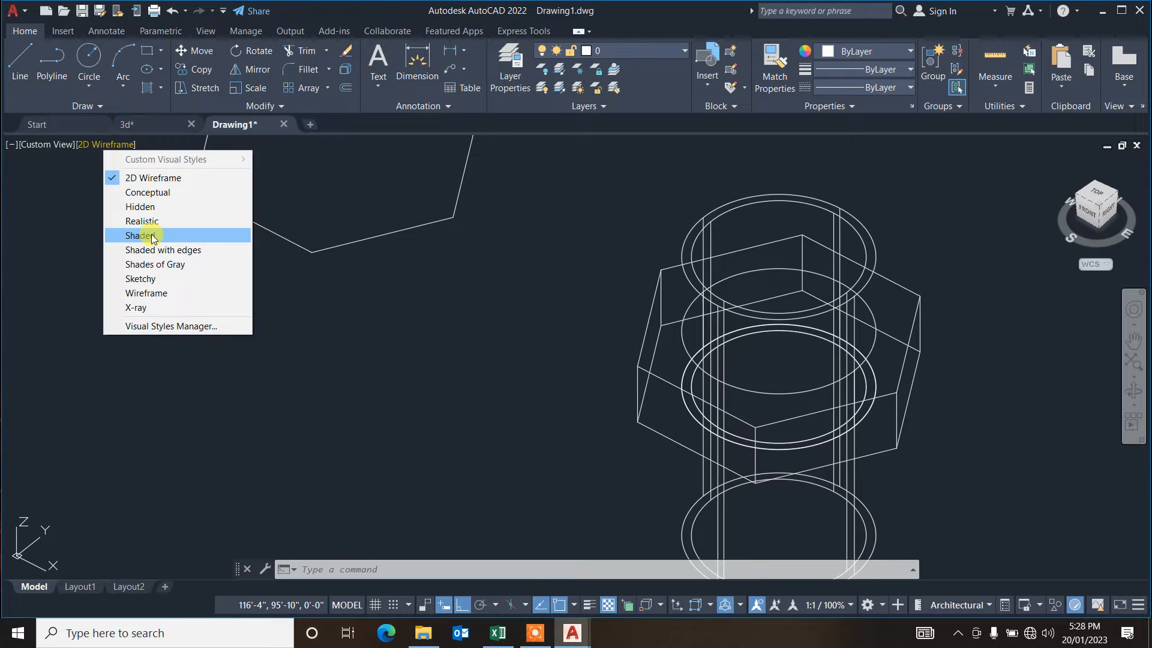
pyautogui.click(152, 234)
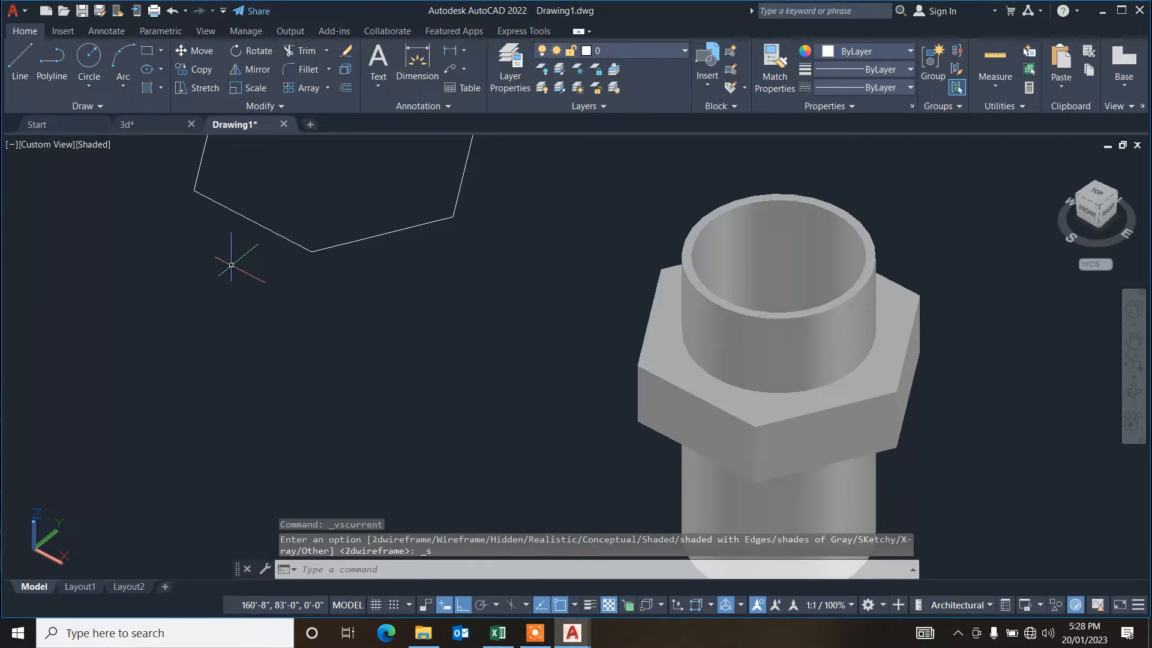
pyautogui.write('eli')
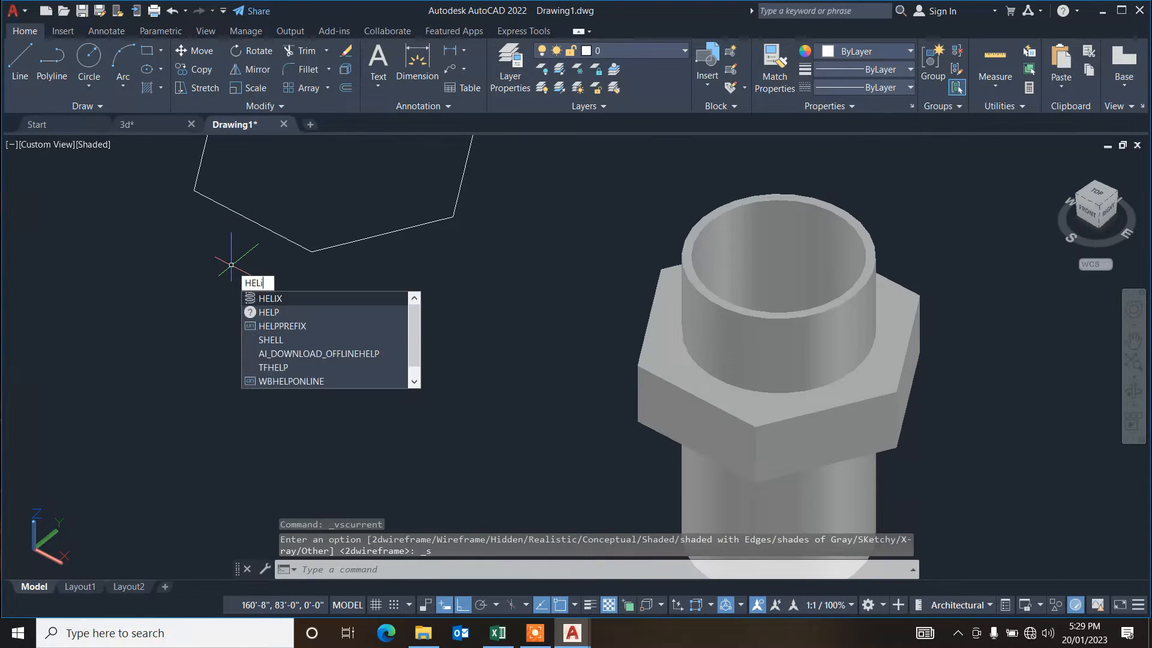
pyautogui.press('Return')
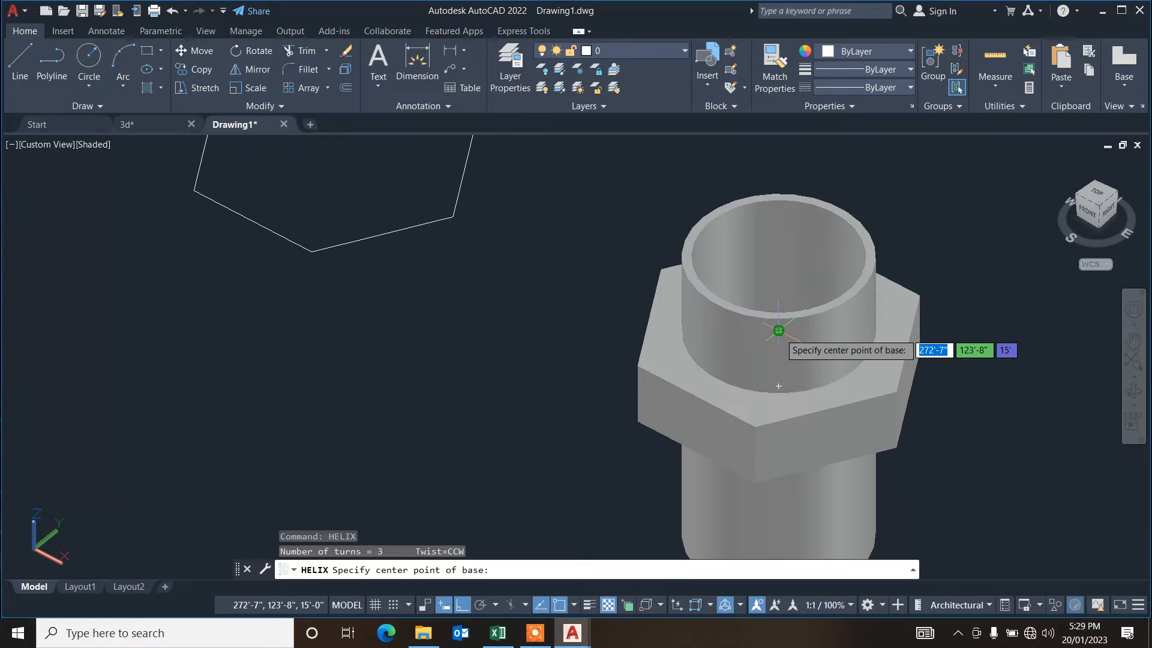
pyautogui.click(778, 386)
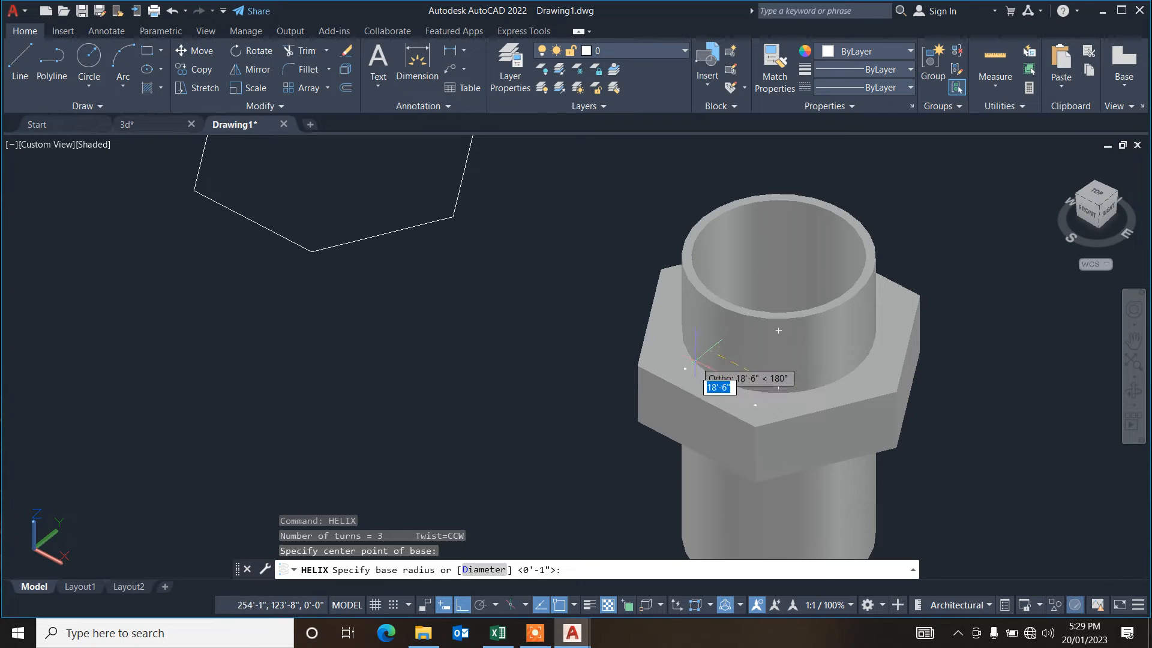
pyautogui.press('Escape')
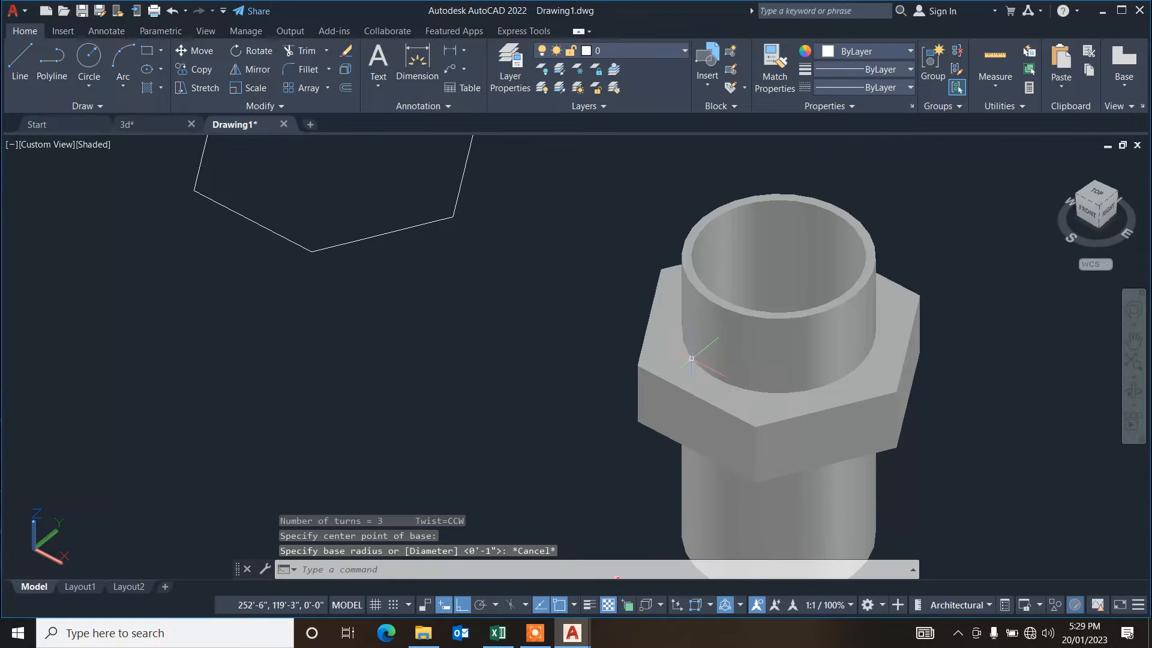
# Step: Switch the viewport to the 2D Wireframe style and start a helix centred on the hexagonal collar's top face
pyautogui.click(92, 145)
pyautogui.click(120, 180)
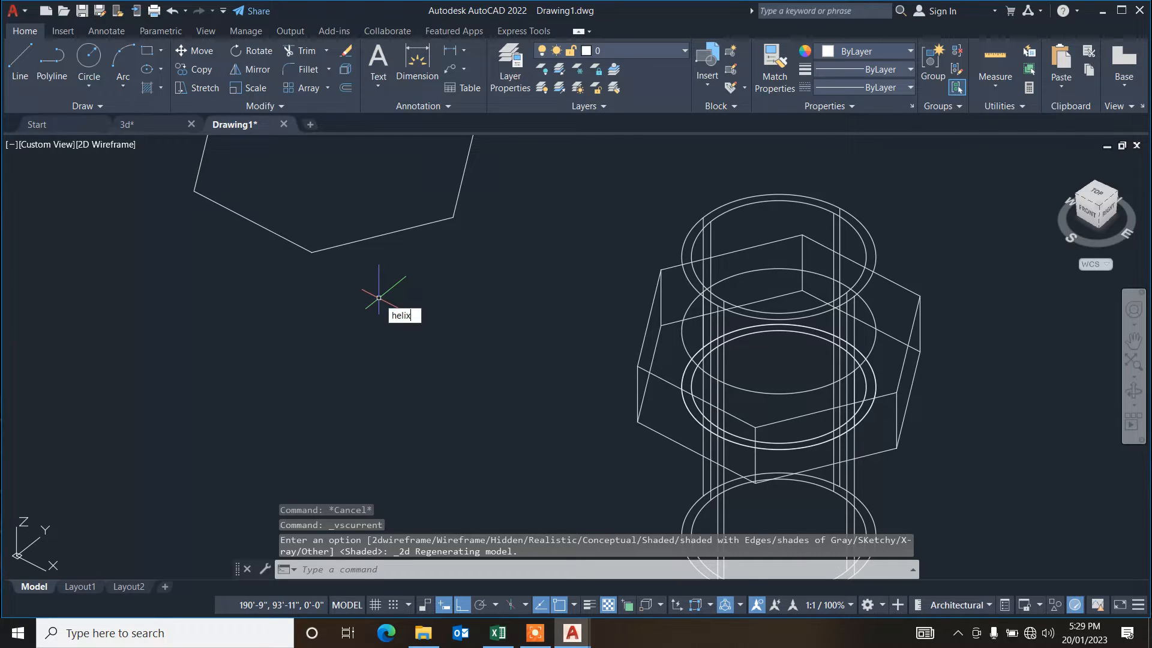
pyautogui.press('Return')
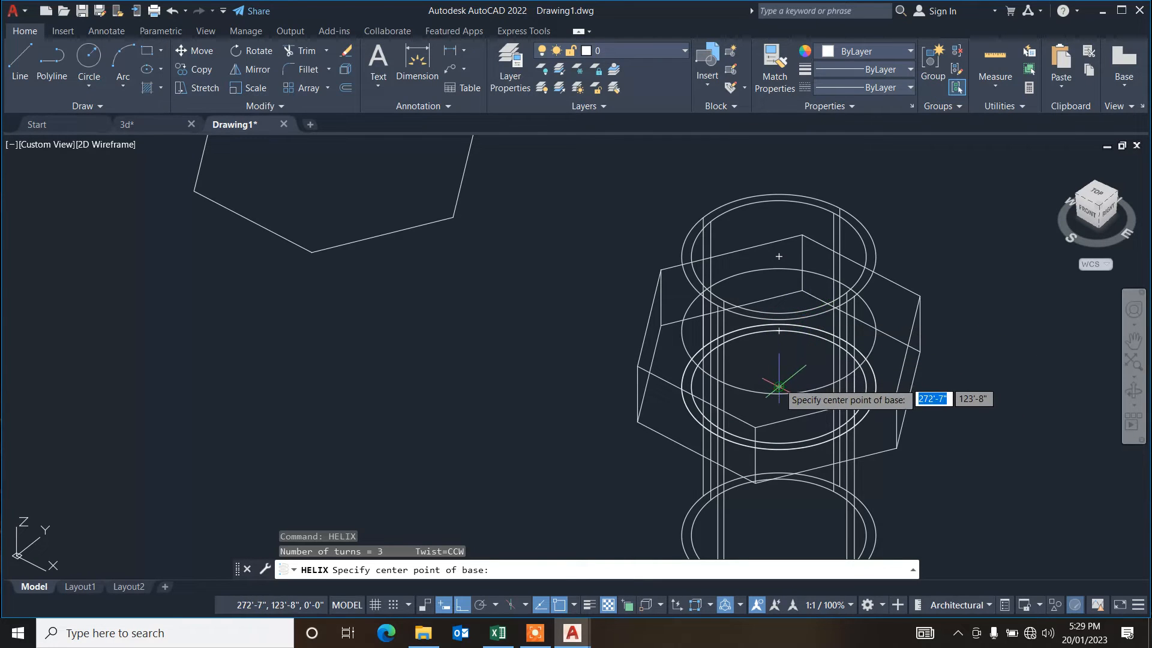
pyautogui.keyDown('shift'); pyautogui.rightClick(777, 331); pyautogui.keyUp('shift')
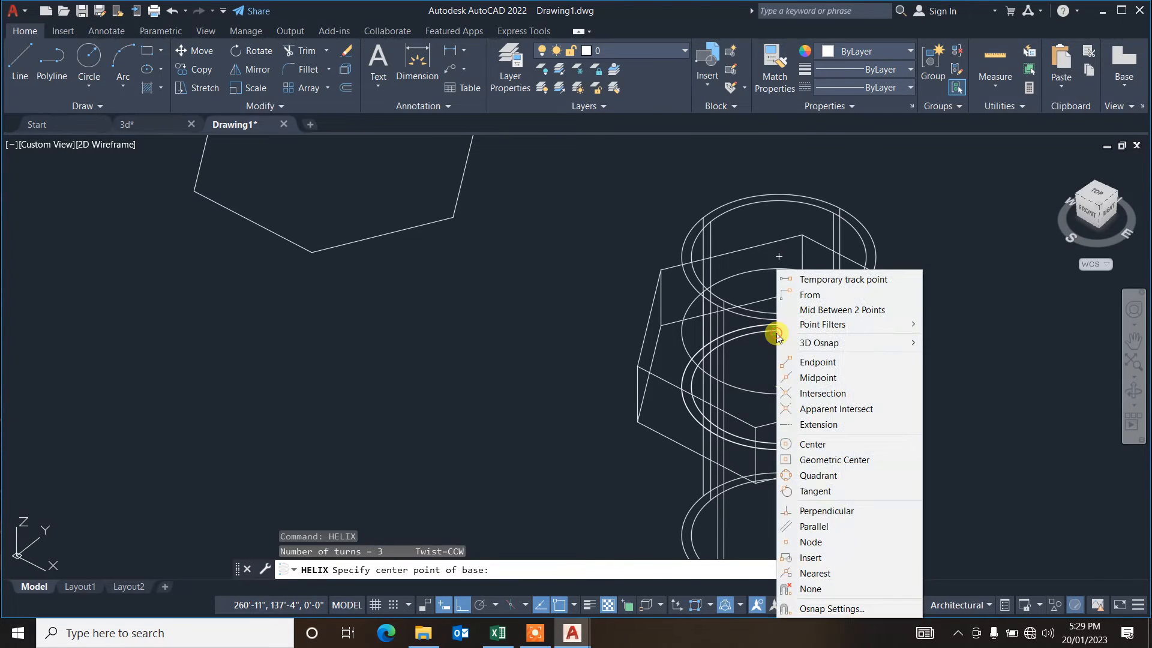
pyautogui.click(813, 444)
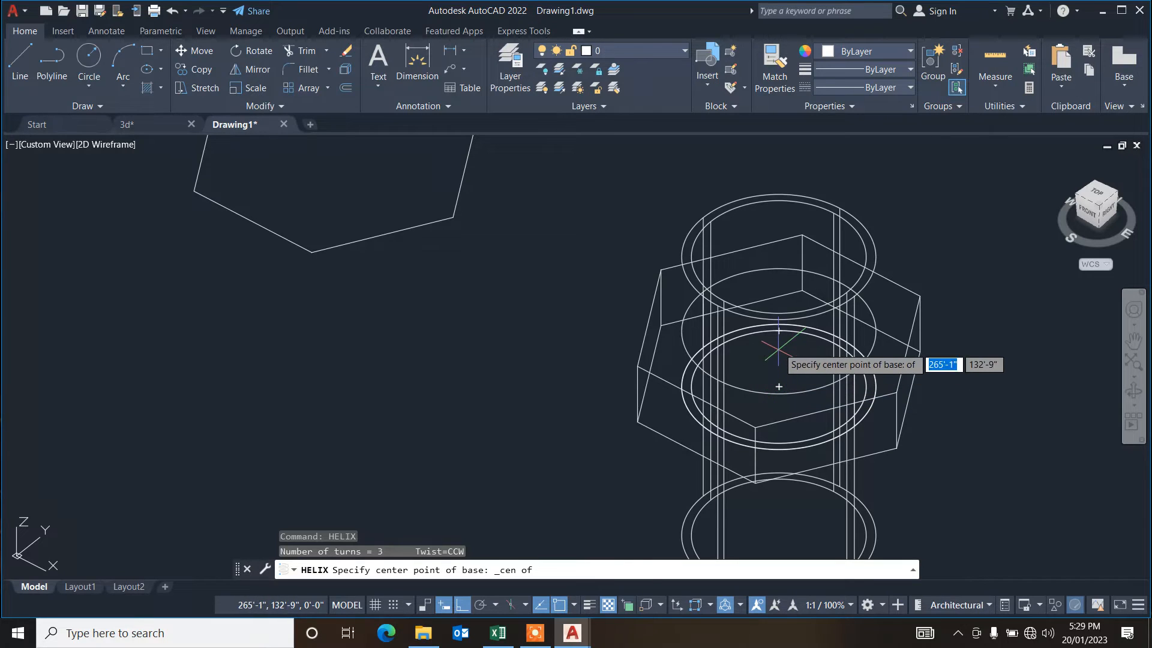
pyautogui.click(778, 331)
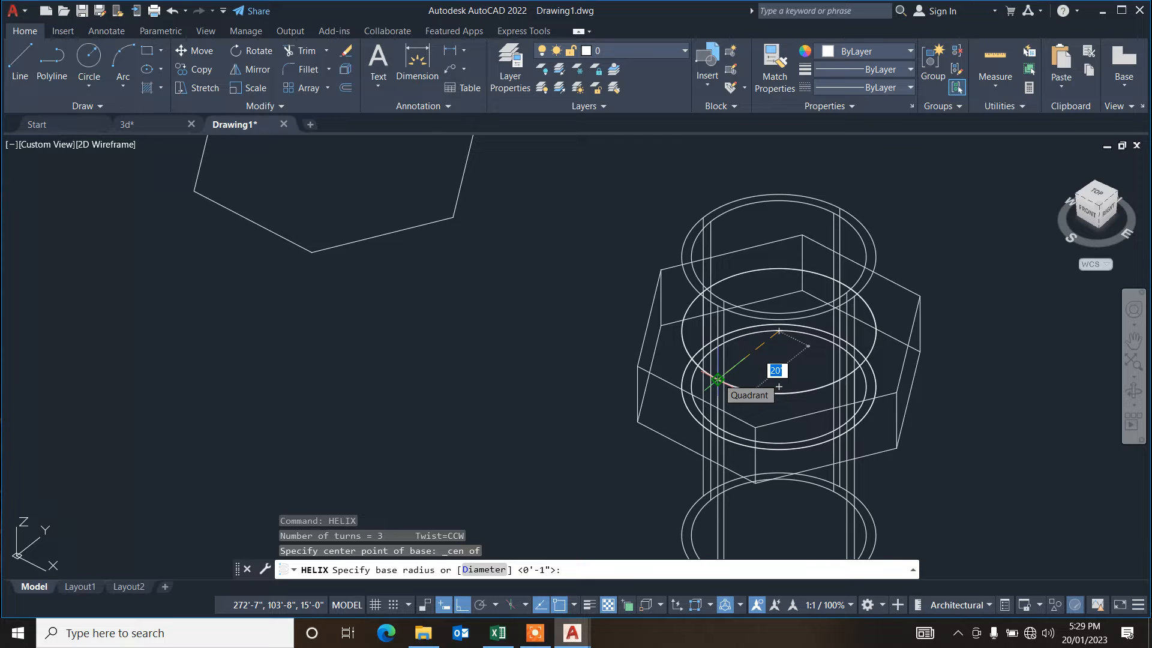
# Step: Give the helix 20' base and top radii and 8 turns, with its height reaching the centre of the tube's top rim
pyautogui.click(717, 379)
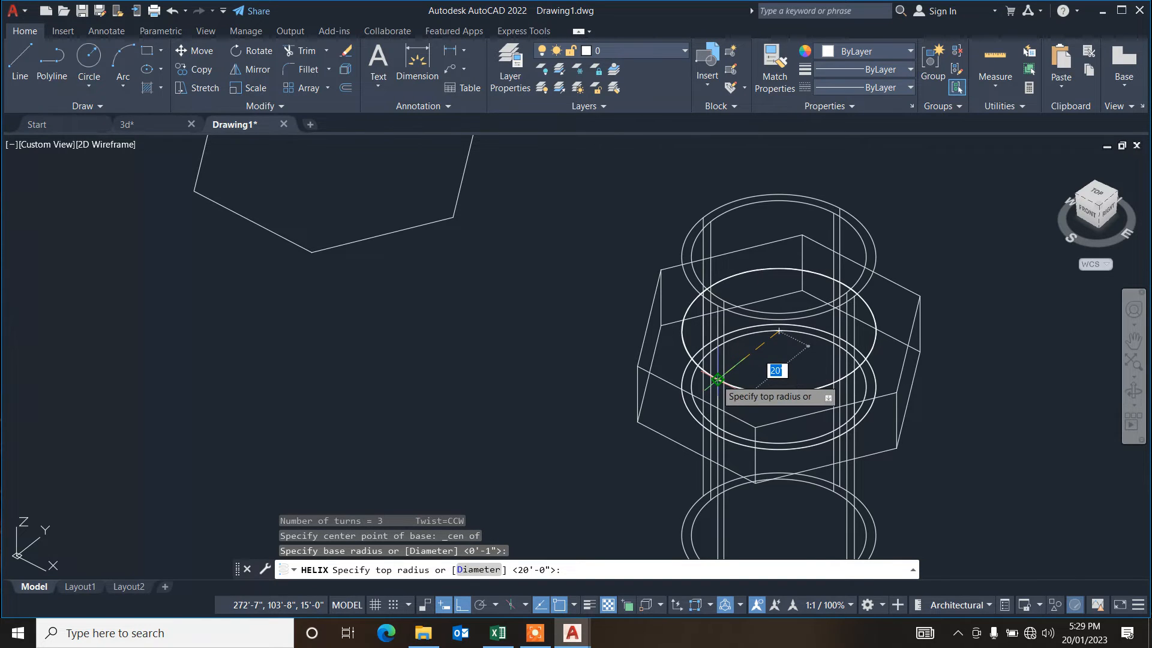
pyautogui.press('Return')
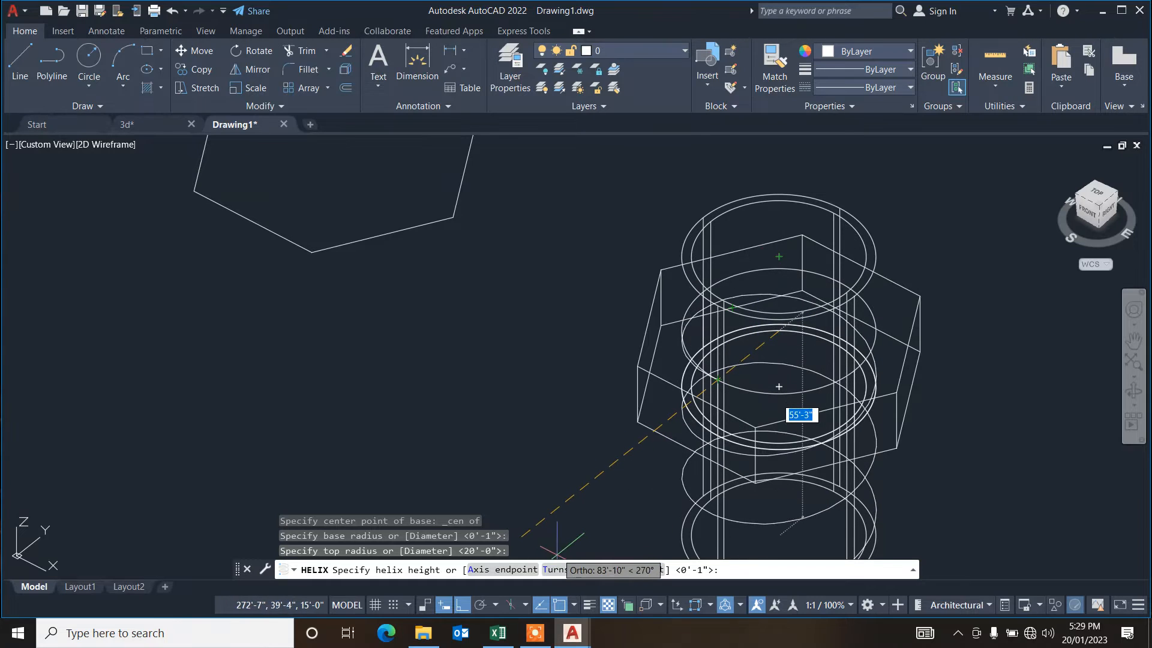
pyautogui.click(553, 569)
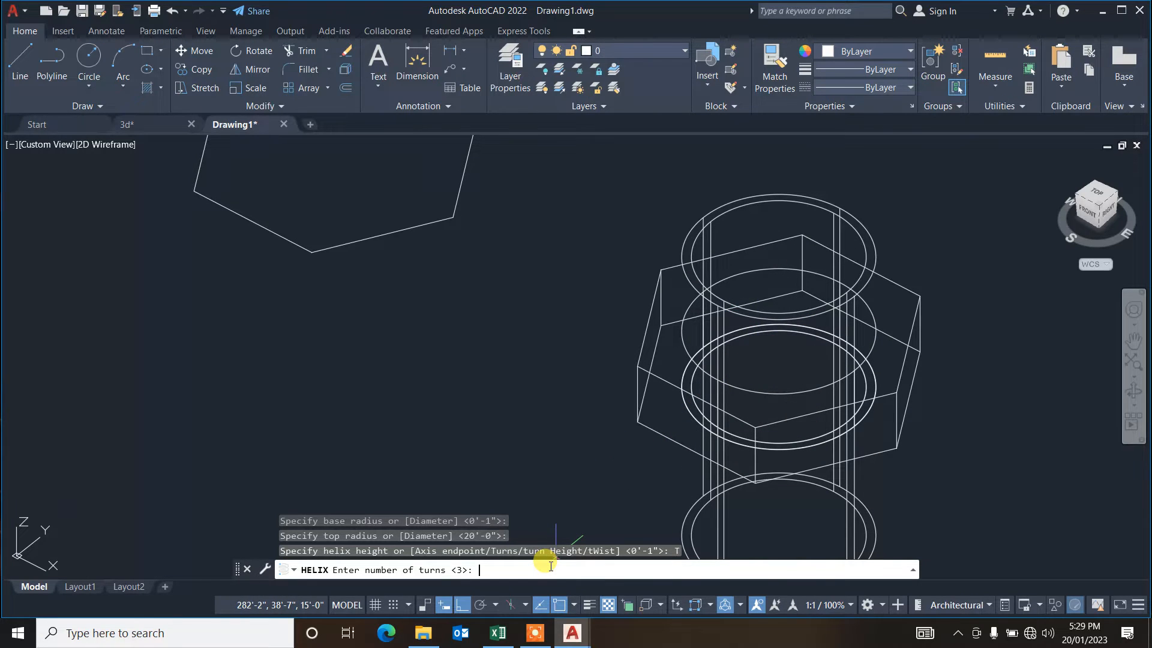
pyautogui.press('Return')
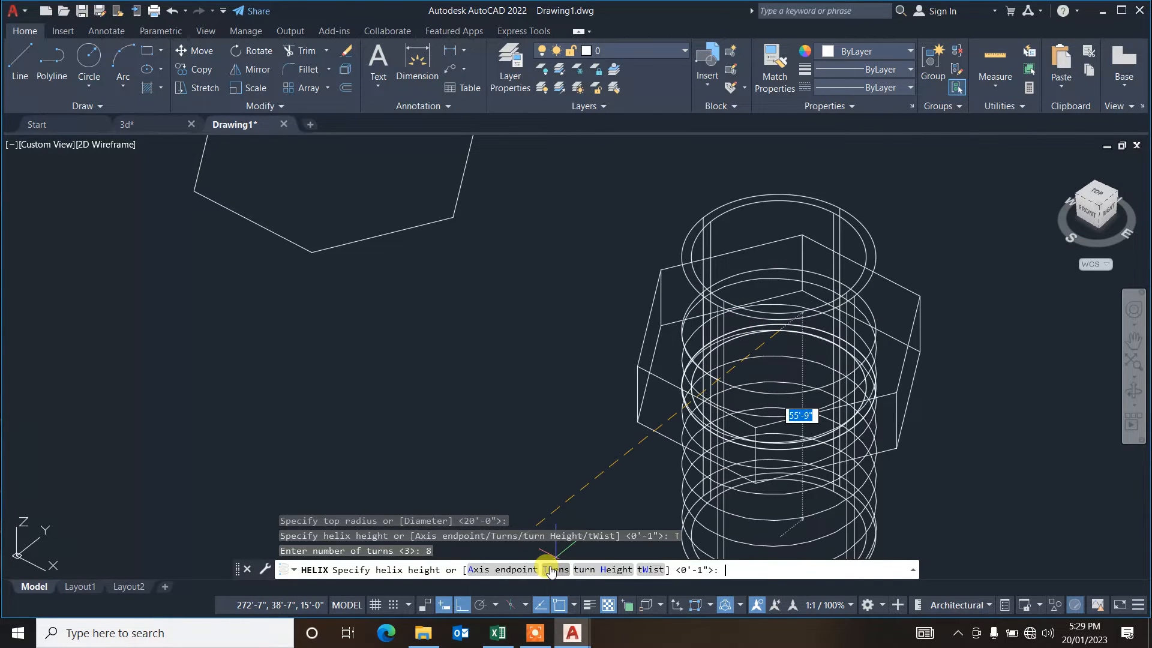
pyautogui.click(779, 256)
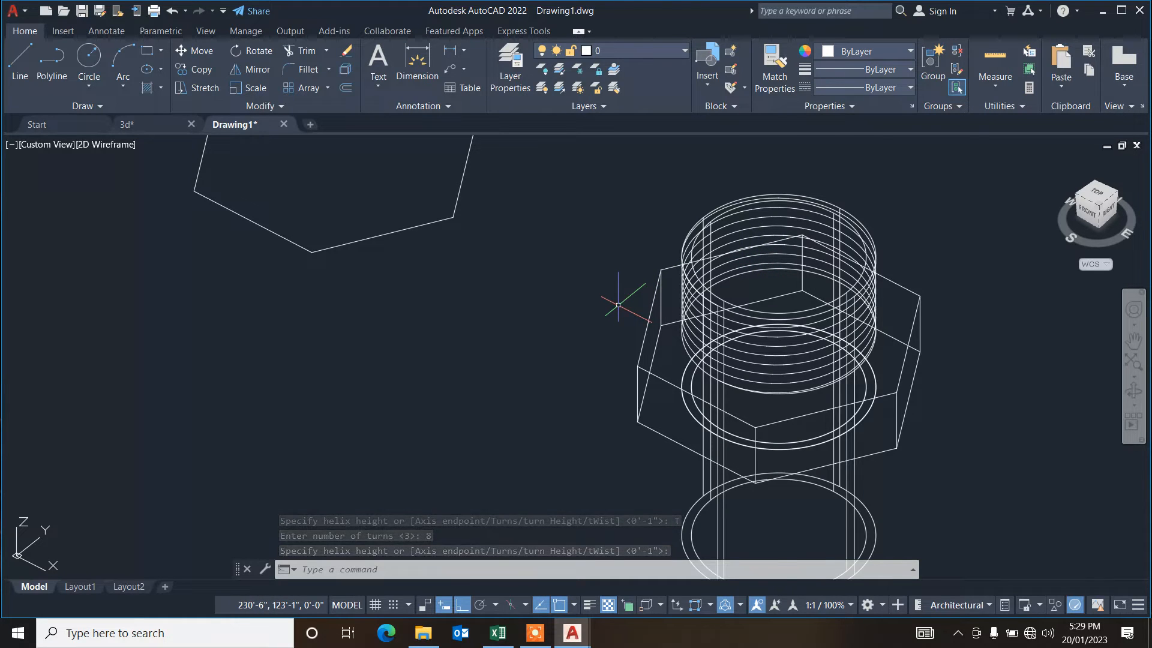
# Step: Draw a small closed triangular polyline beside the collar, with its sloping side about 2'-2" long, as the thread profile
pyautogui.scroll(5, 618, 305)
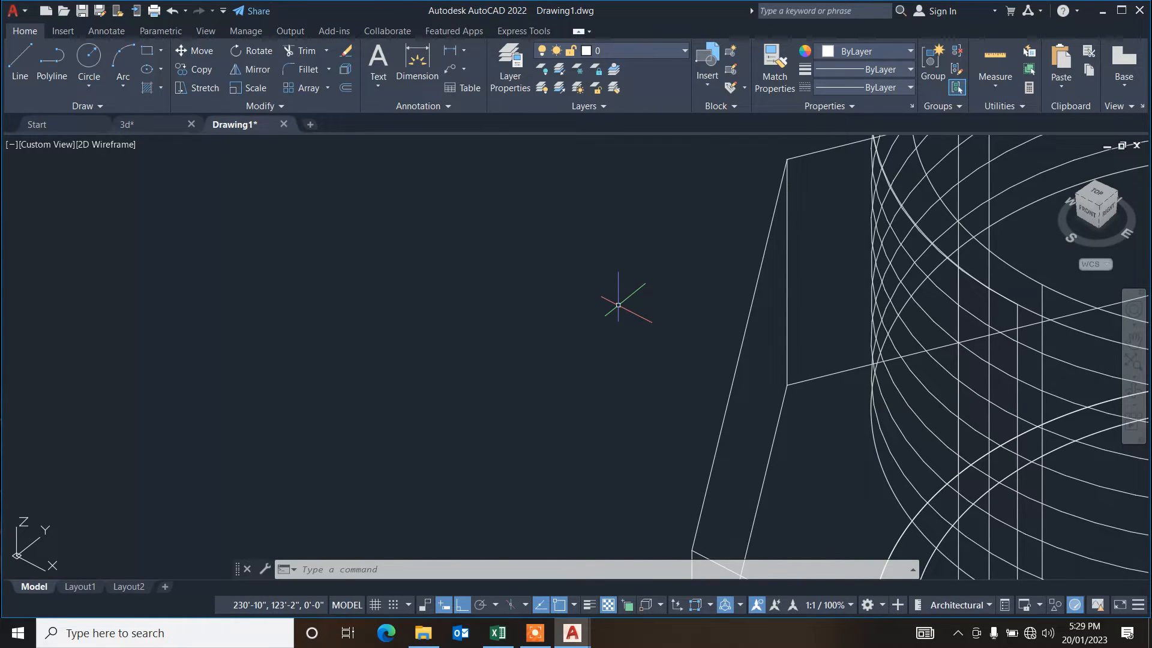
pyautogui.write('L')
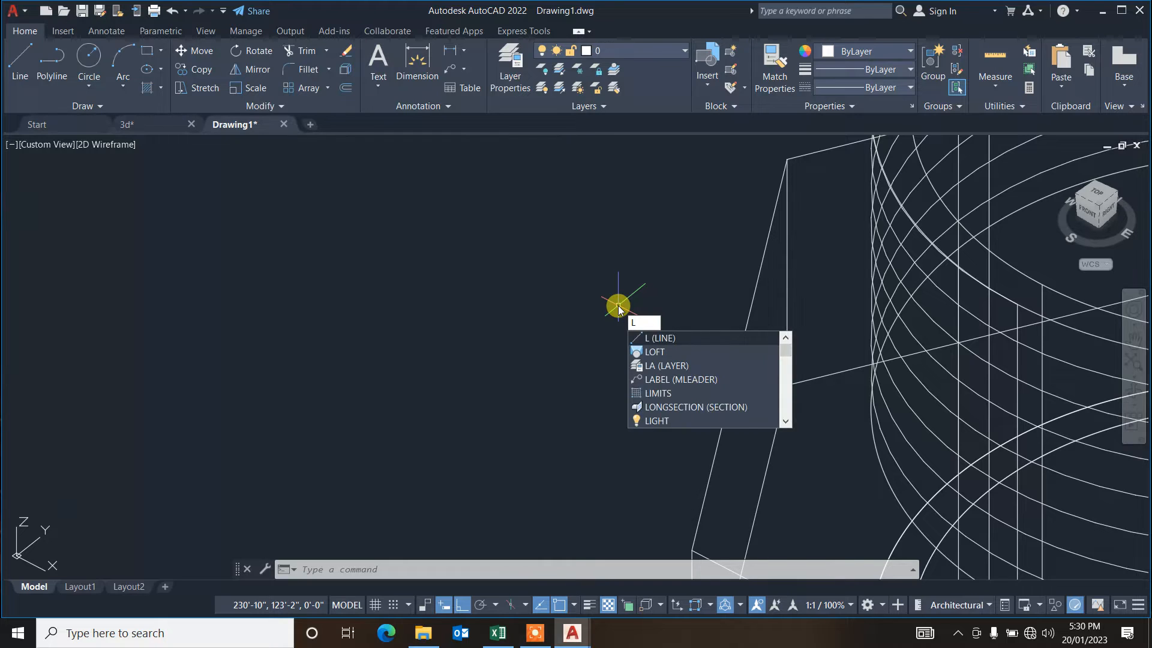
pyautogui.press('Escape')
pyautogui.write('PL')
pyautogui.press('Return')
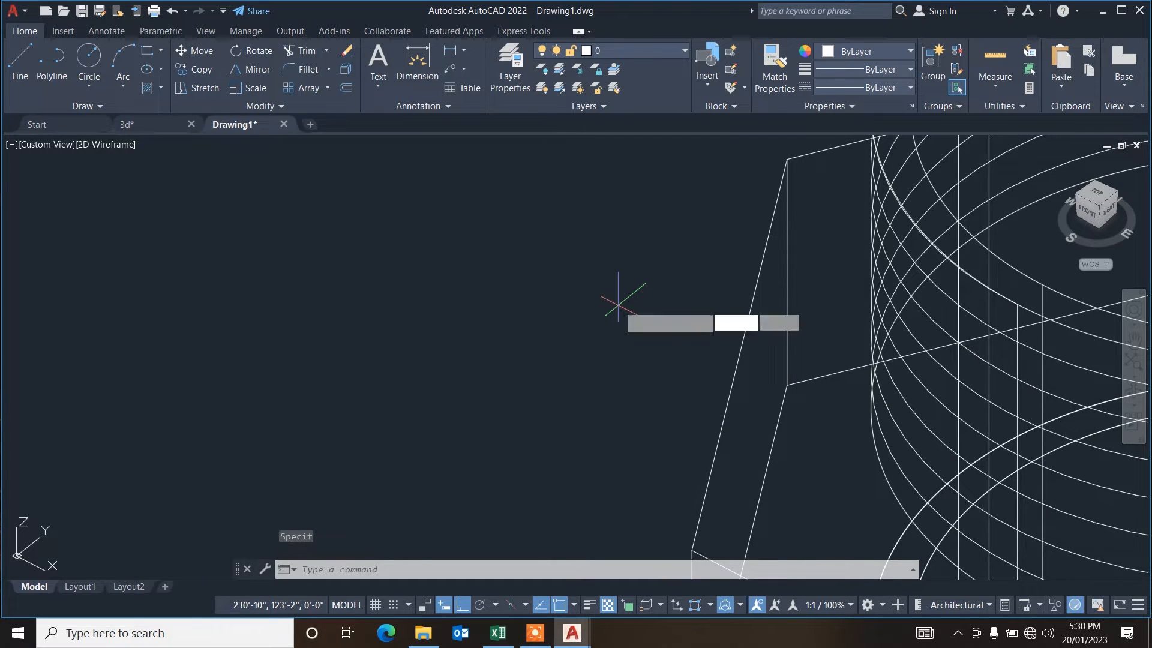
pyautogui.click(564, 260)
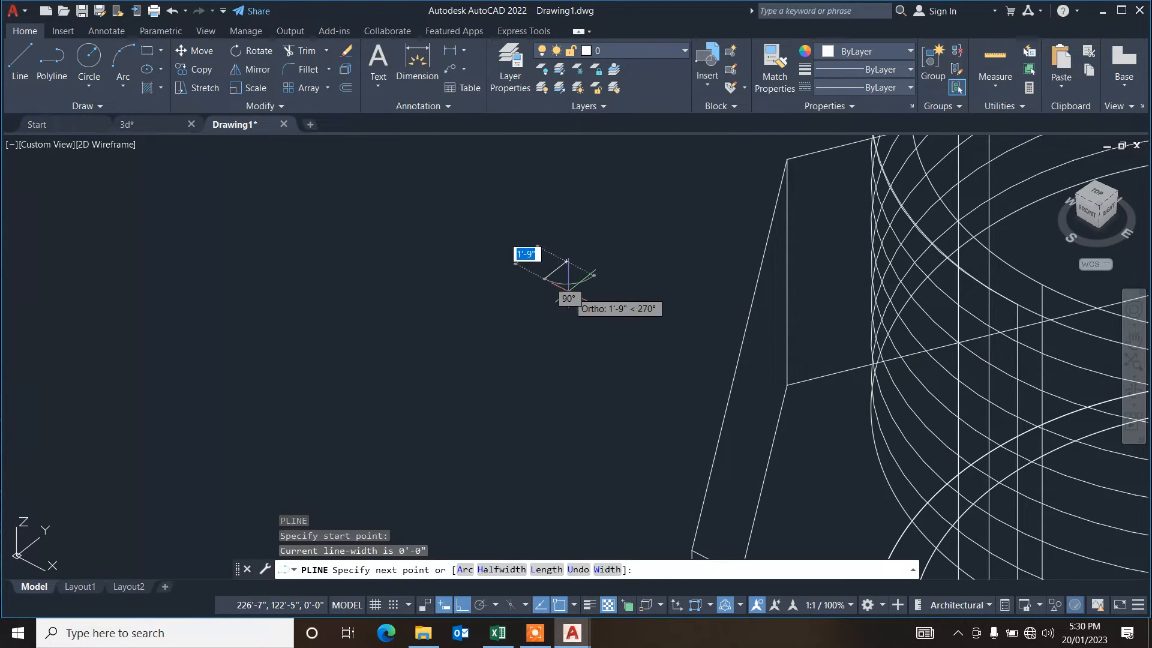
pyautogui.click(553, 270)
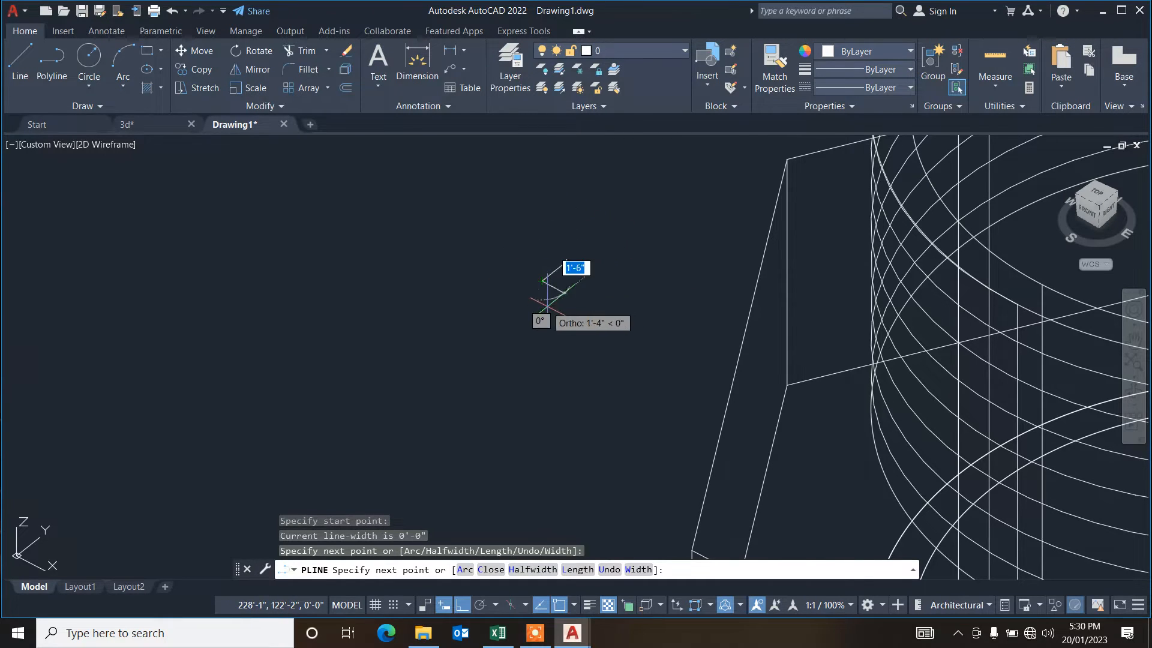
pyautogui.click(583, 301)
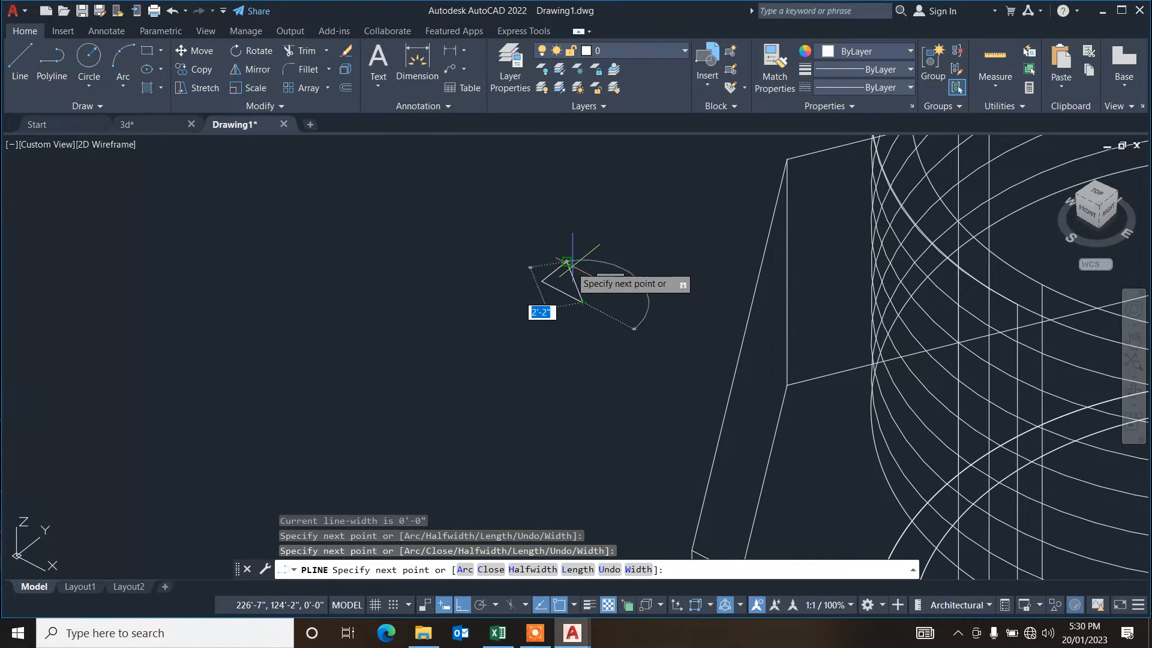
pyautogui.click(567, 261)
pyautogui.press('Return')
pyautogui.click(610, 244)
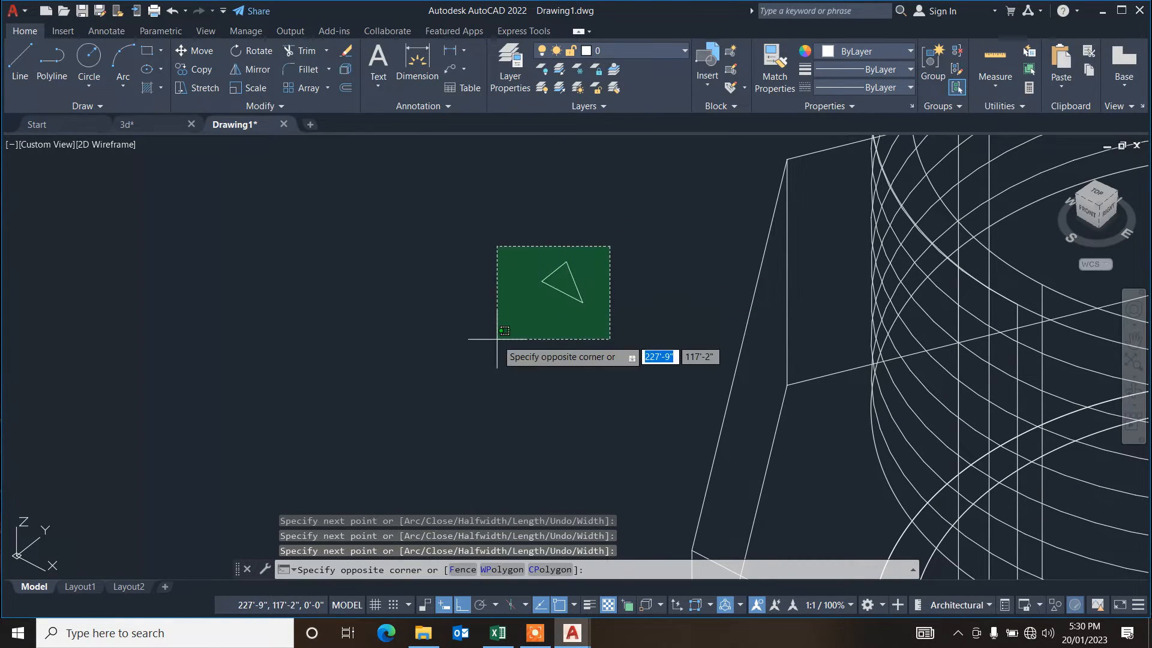
pyautogui.click(491, 334)
pyautogui.scroll(-2, 513, 334)
pyautogui.press('Escape')
pyautogui.press('Escape')
pyautogui.press('Escape')
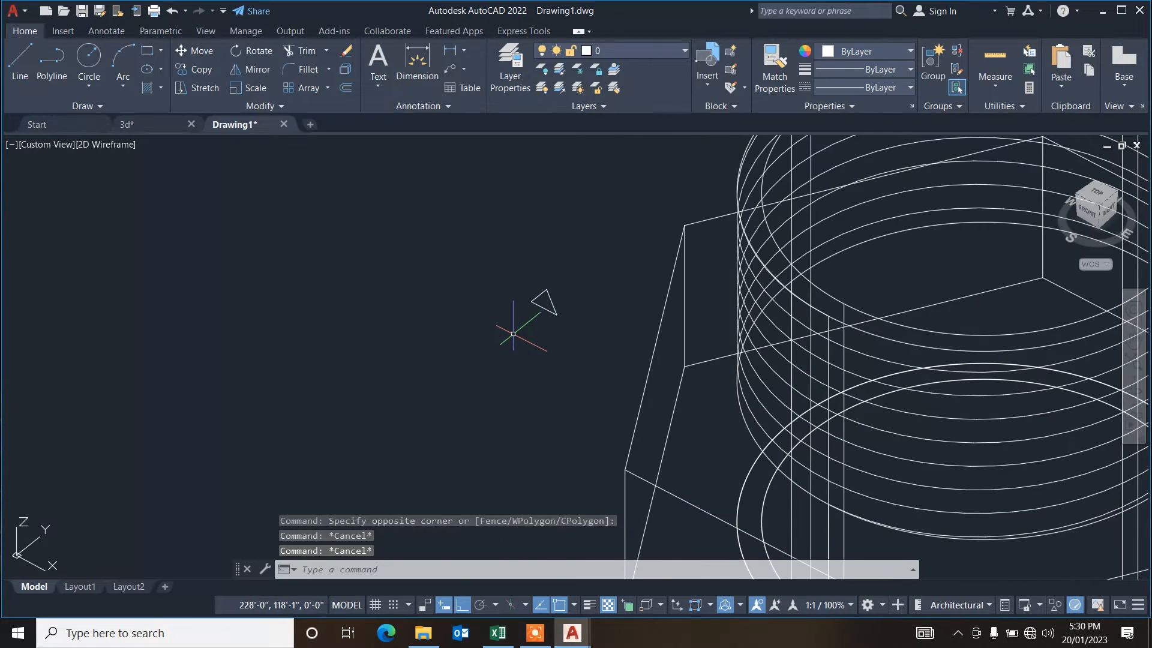
pyautogui.click(592, 282)
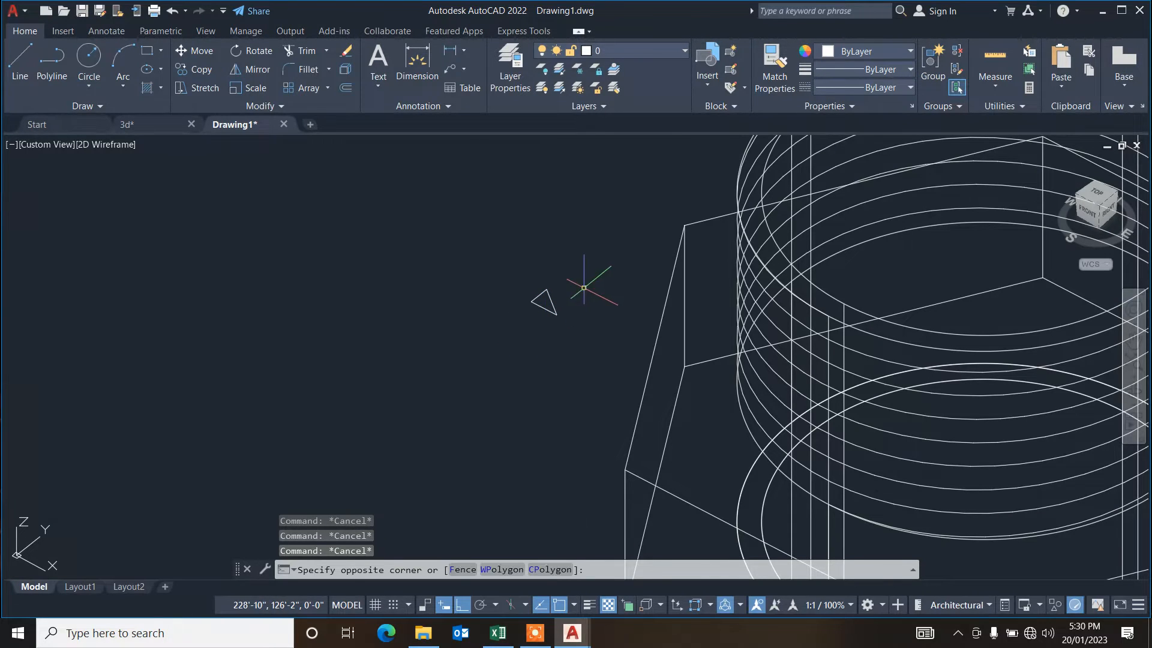
pyautogui.click(499, 346)
pyautogui.press('Escape')
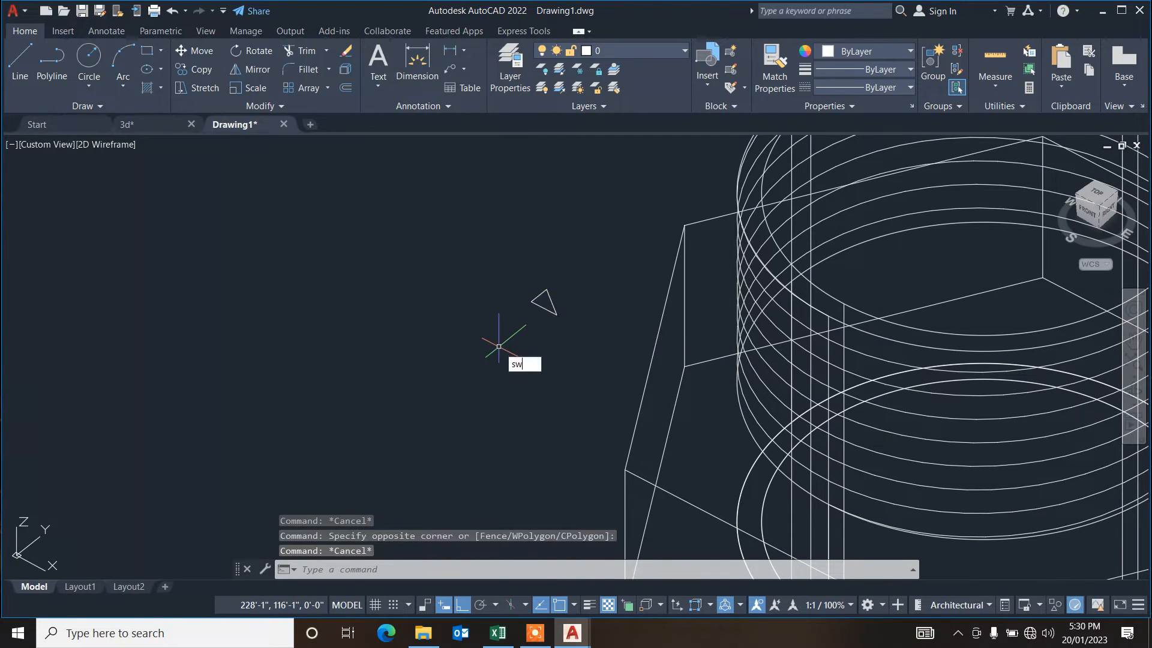
pyautogui.write('sw')
pyautogui.press('Return')
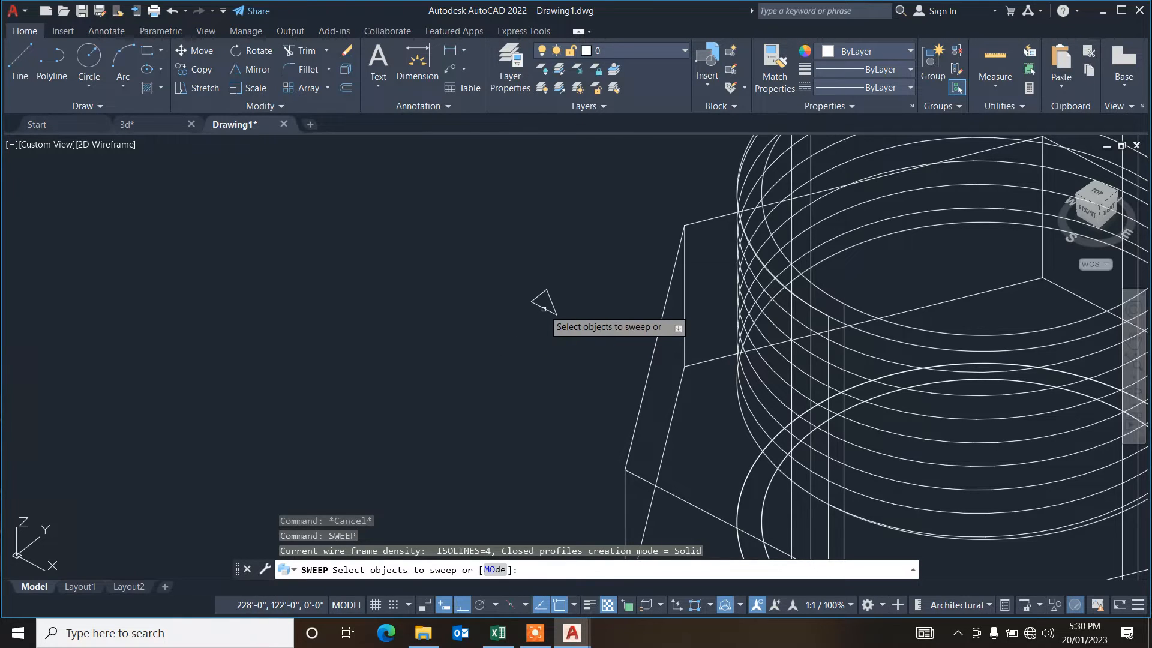
pyautogui.click(544, 309)
pyautogui.press('Return')
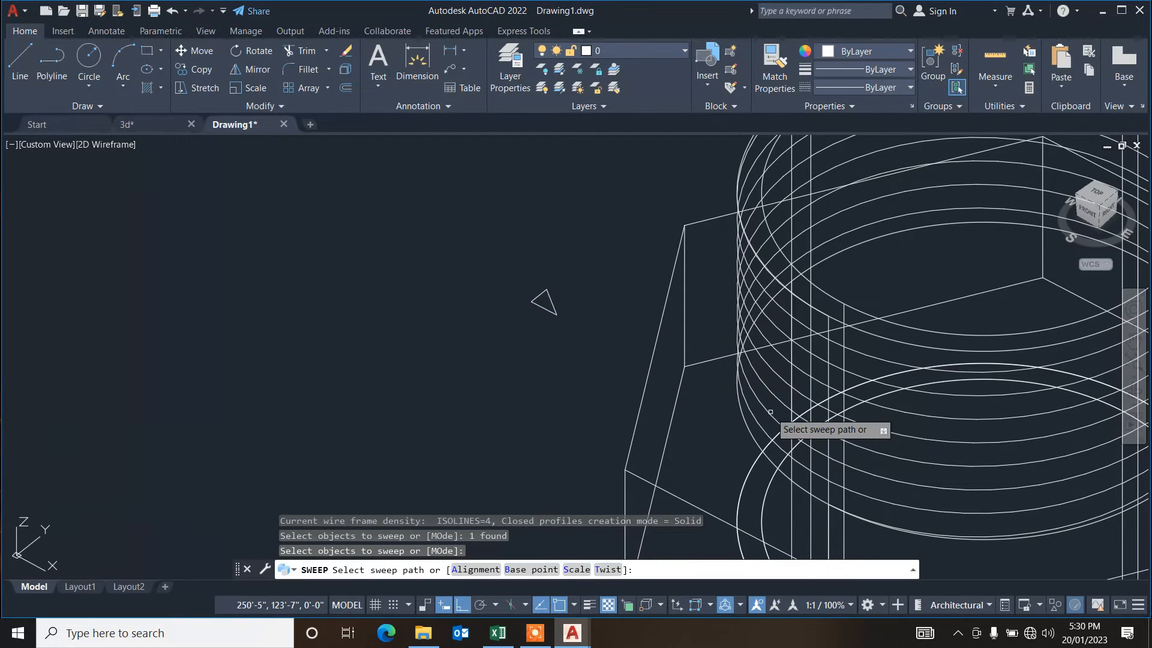
pyautogui.press('Escape')
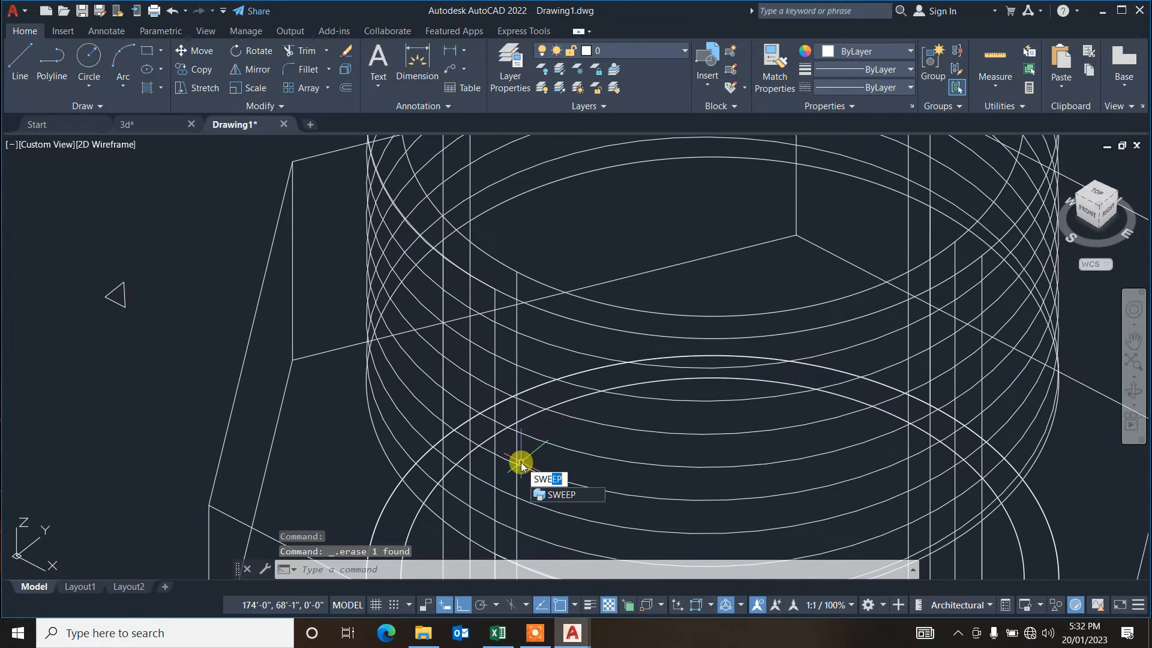
# Step: Sweep the small triangle along the helix around the tube's upper part to form a solid thread
pyautogui.press('Return')
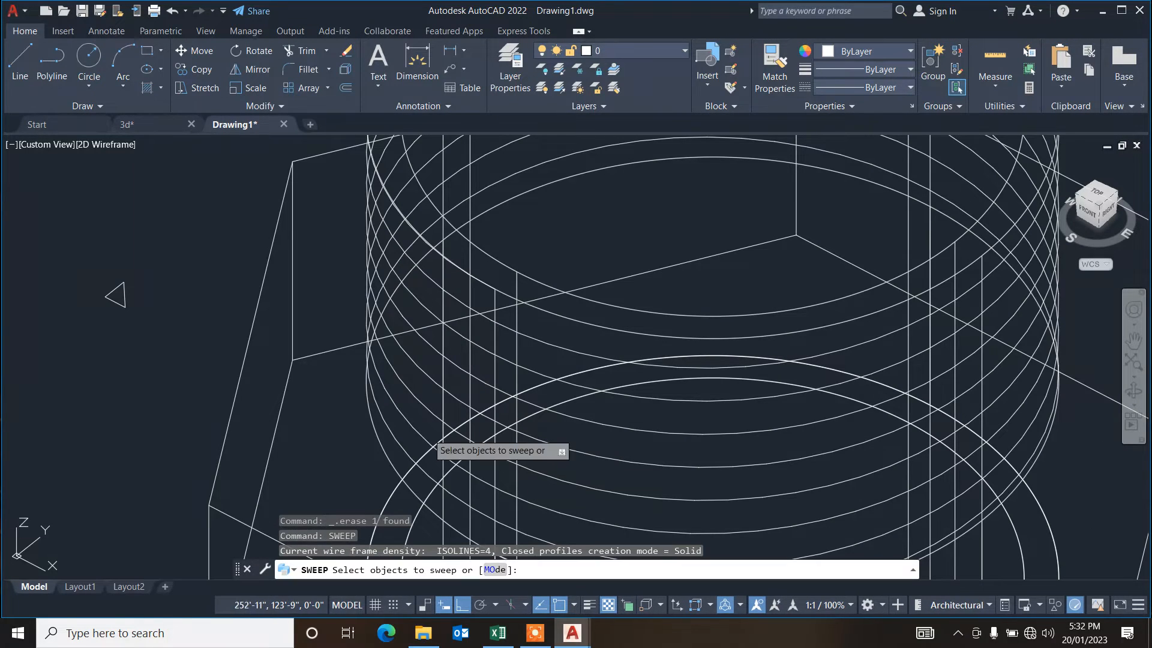
pyautogui.click(124, 295)
pyautogui.press('Return')
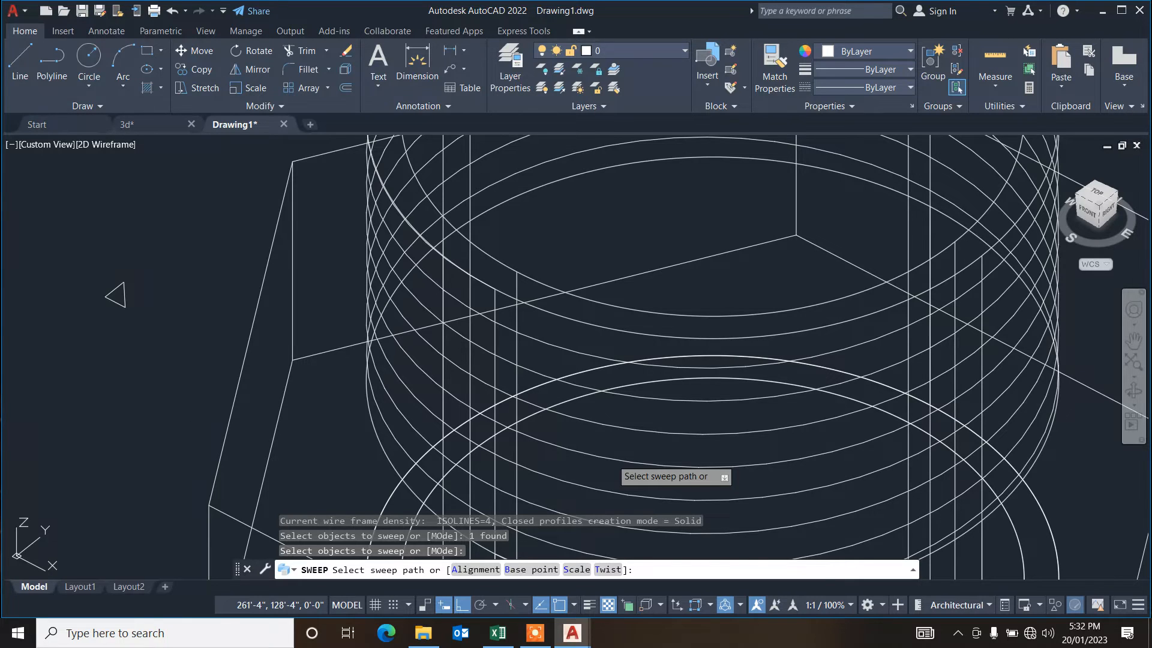
pyautogui.click(611, 458)
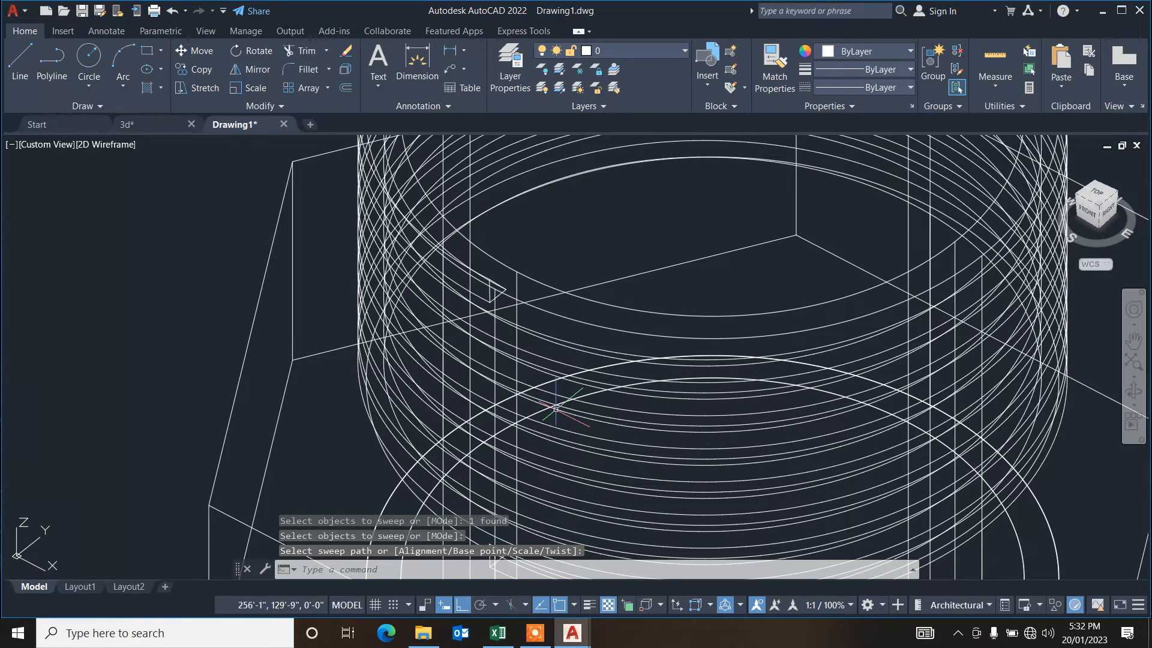
# Step: Undo the last subtraction together with the visual style change and zoom made after it
pyautogui.write('s')
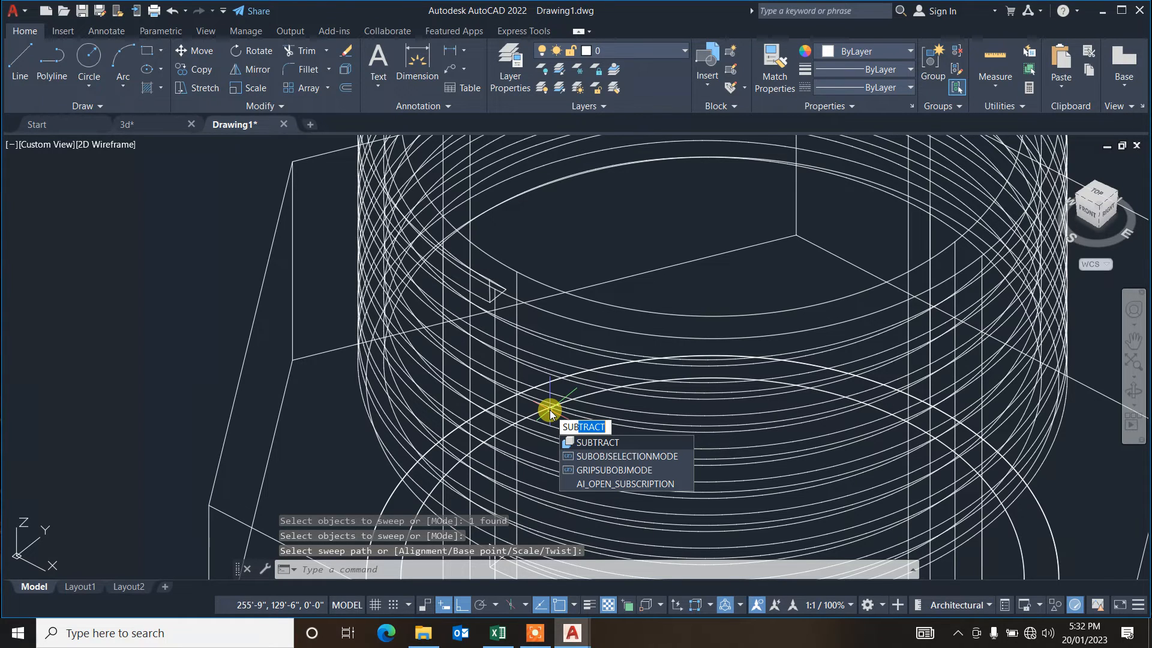
pyautogui.press('Escape')
pyautogui.press('Escape')
pyautogui.press('Escape')
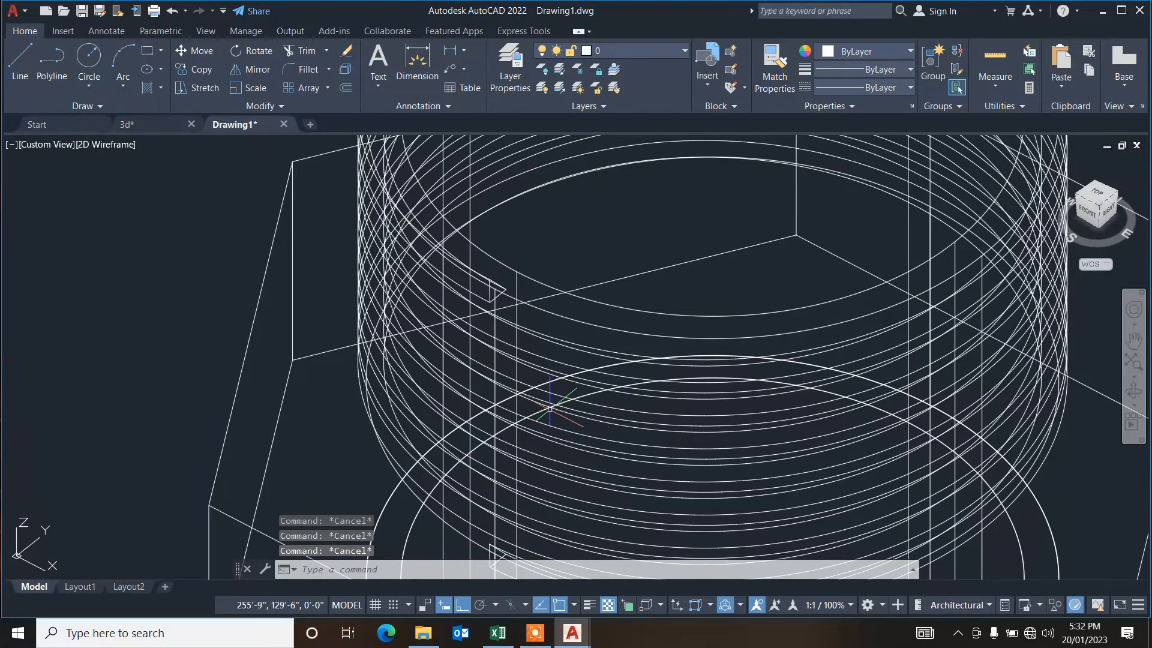
pyautogui.hotkey('ctrl', 'z')
pyautogui.hotkey('ctrl', 'z')
pyautogui.hotkey('ctrl', 'z')
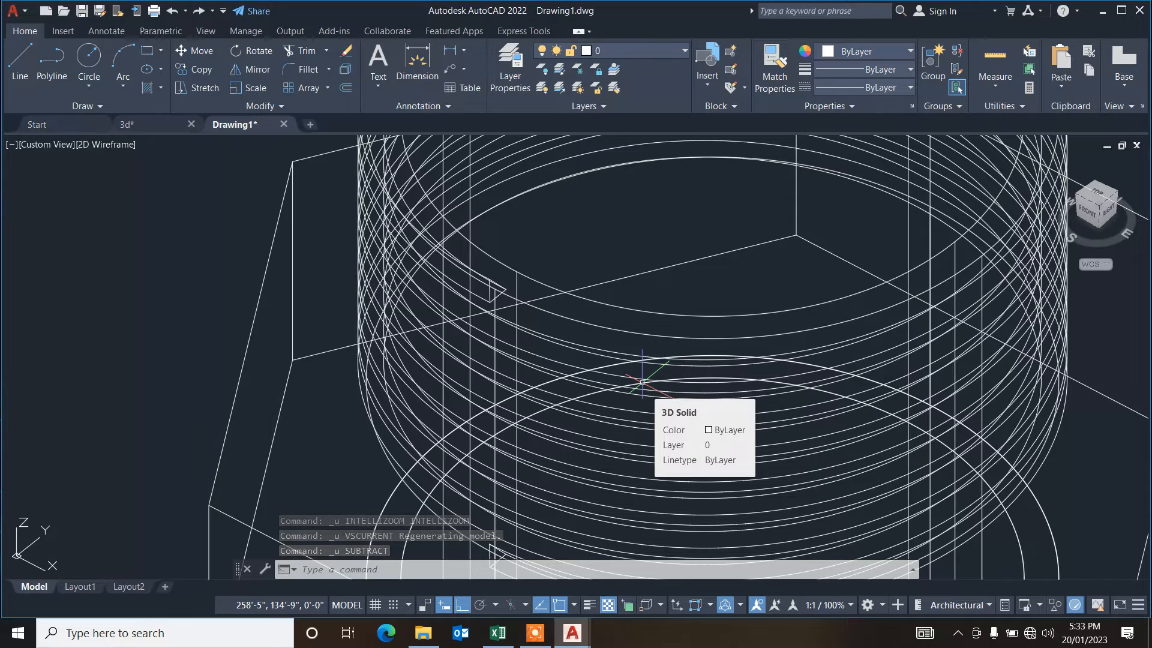
# Step: Subtract the swept helical thread from the tube solid to cut the thread groove above the collar
pyautogui.write('s')
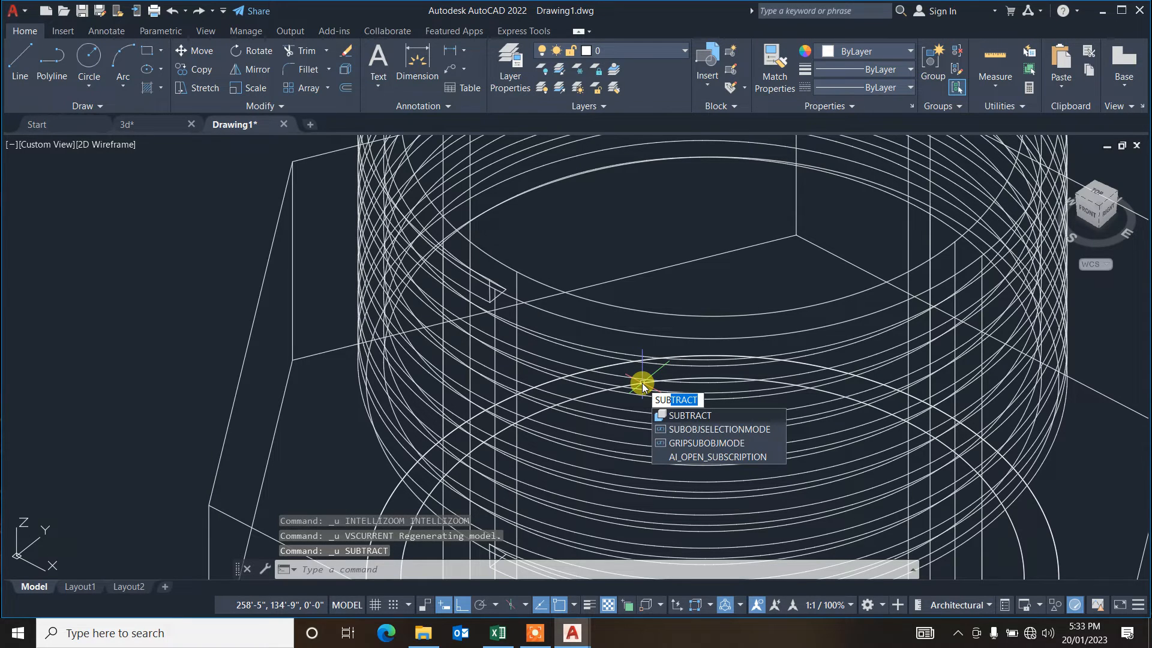
pyautogui.press('Return')
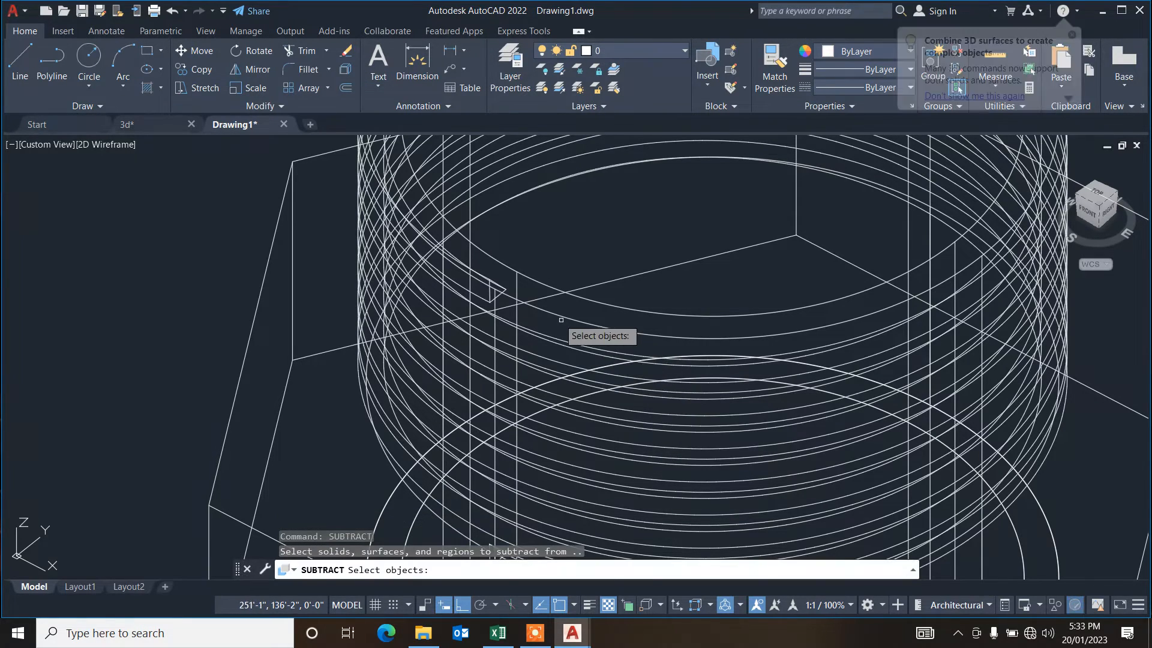
pyautogui.click(530, 277)
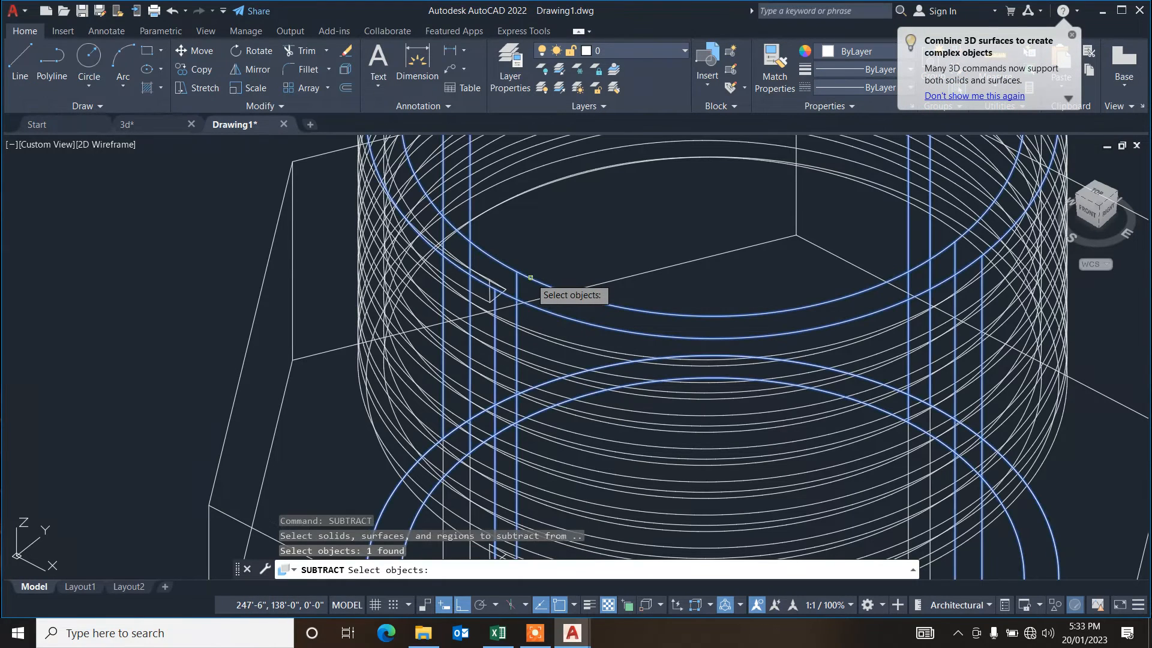
pyautogui.press('Return')
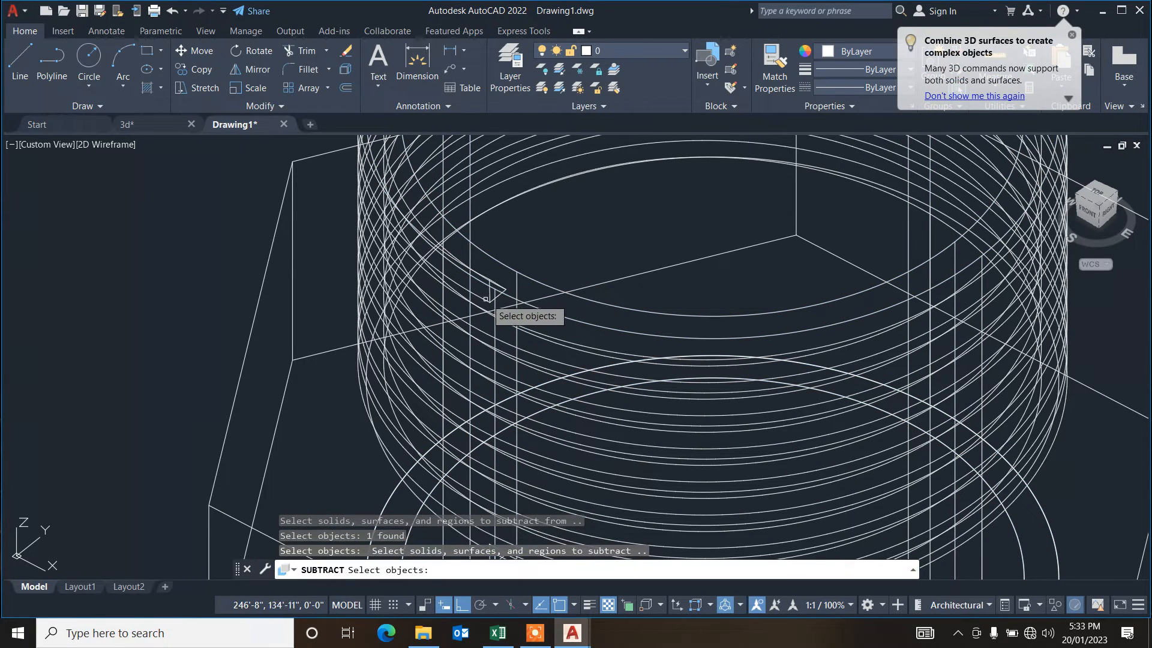
pyautogui.click(486, 298)
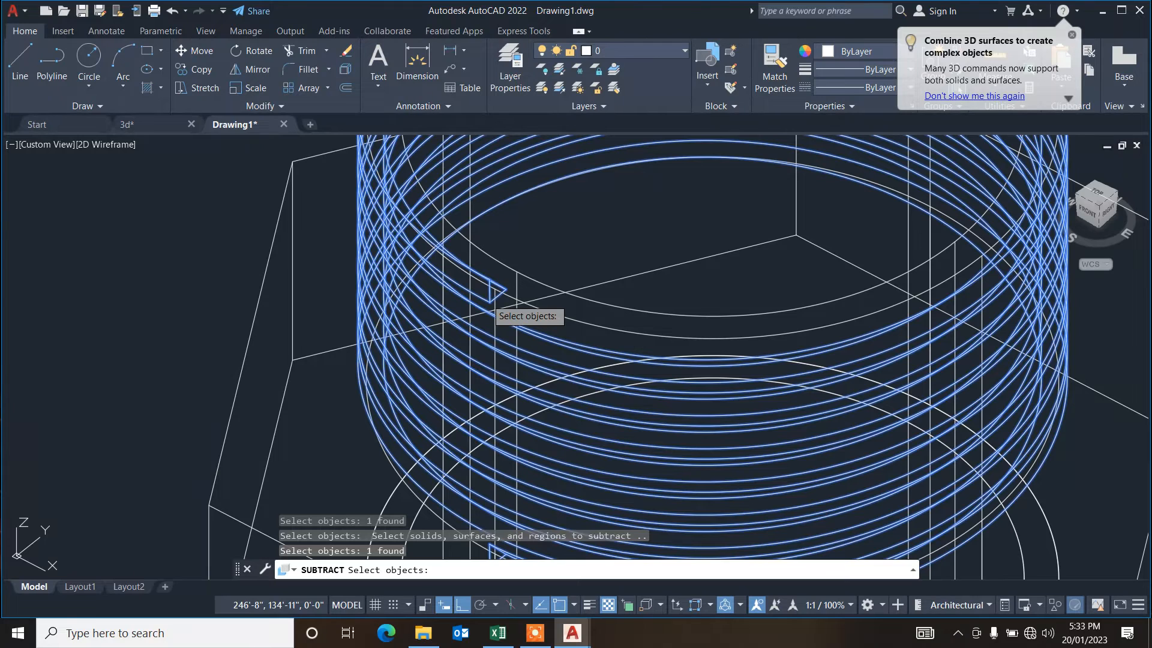
pyautogui.press('Return')
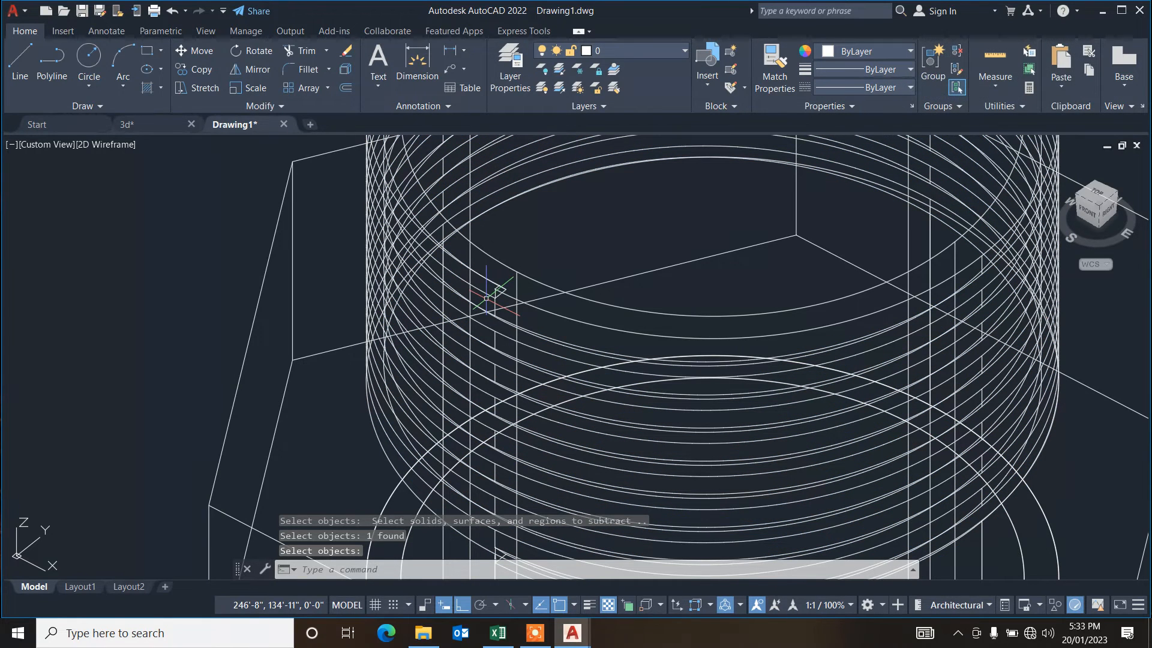
# Step: Set the viewport's visual style to Shaded with the whole threaded collar area in view
pyautogui.scroll(-2, 487, 297)
pyautogui.scroll(-2, 487, 297)
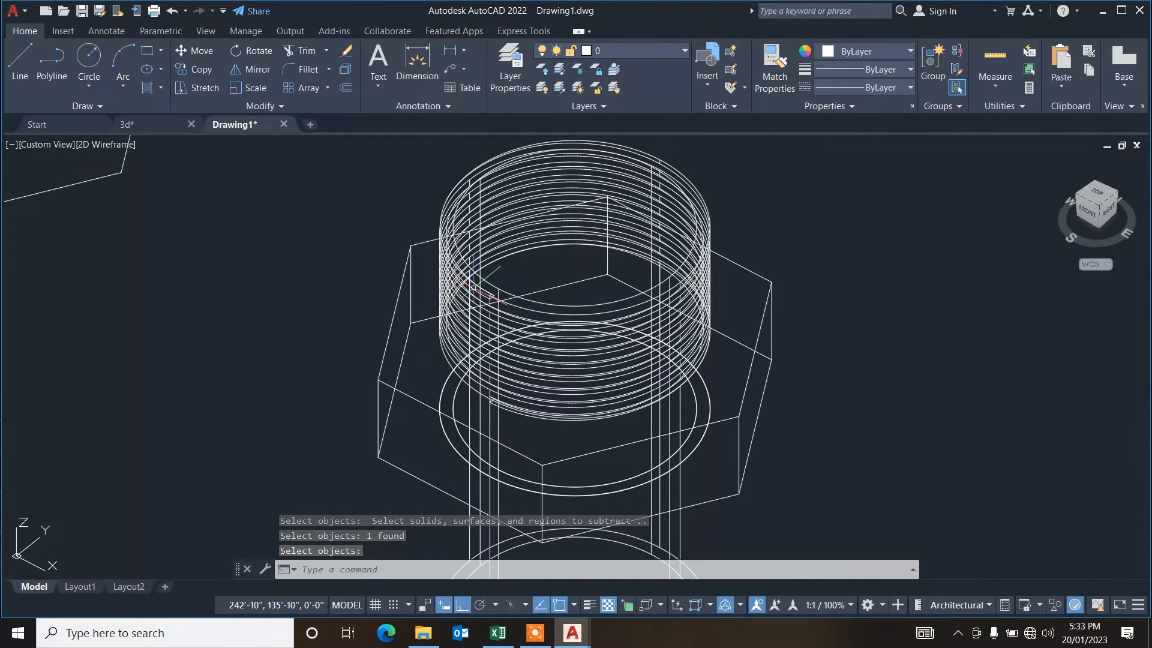
pyautogui.click(113, 144)
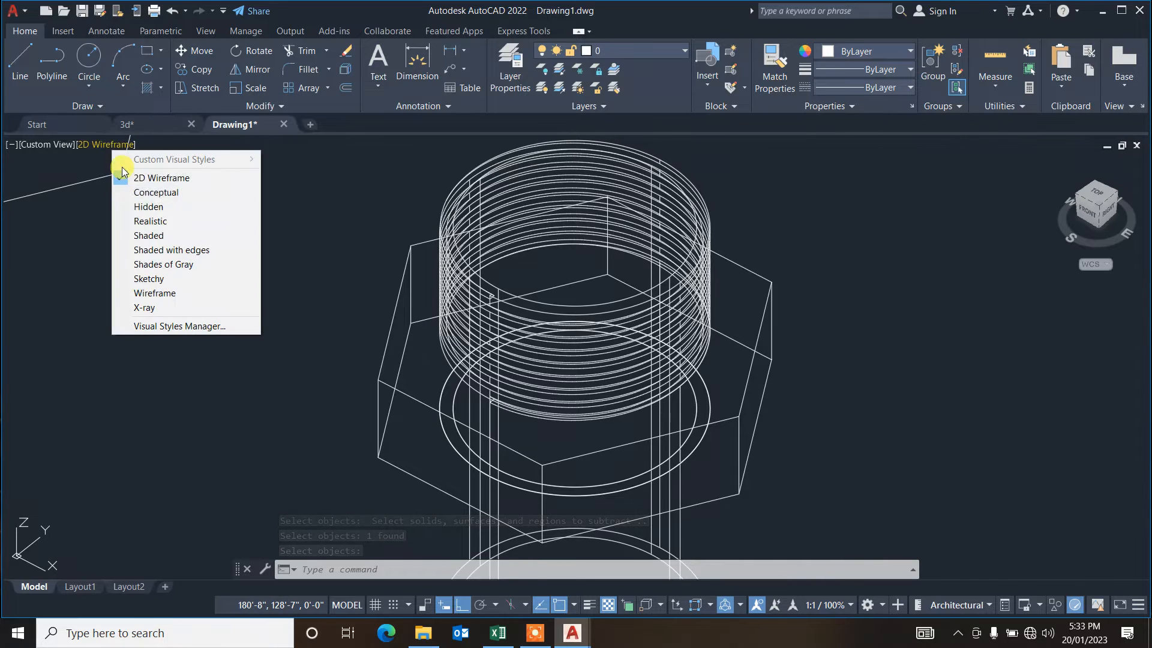
pyautogui.click(166, 233)
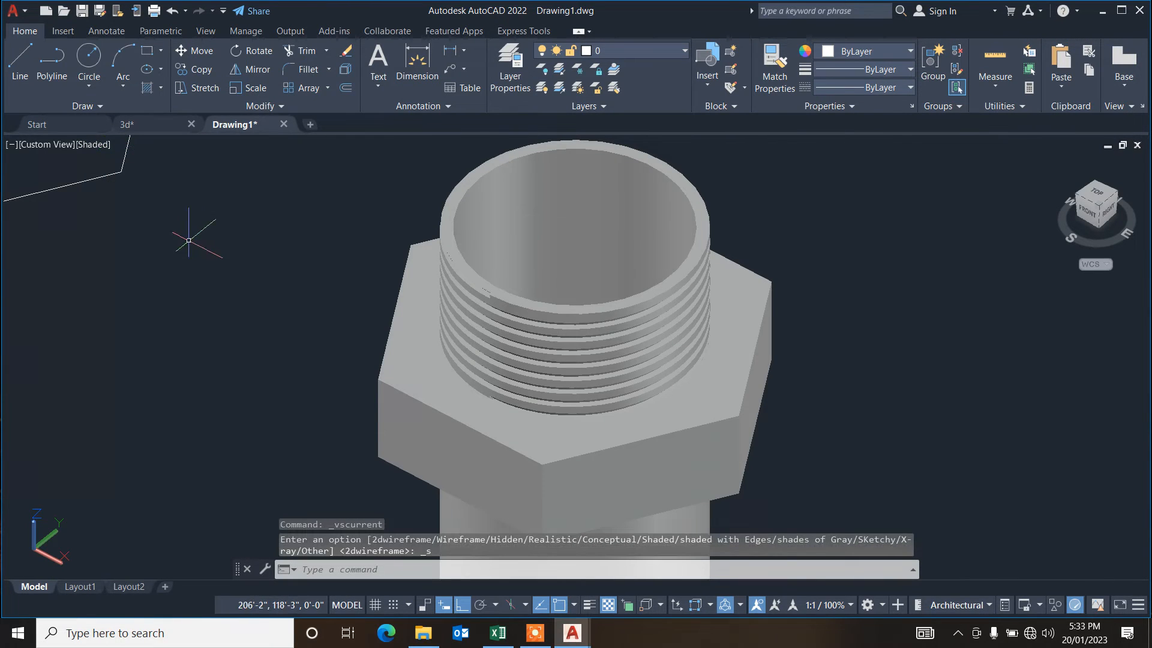
# Step: Erase the leftover hexagon and circle outlines lying beside the fitting
pyautogui.scroll(-5, 409, 283)
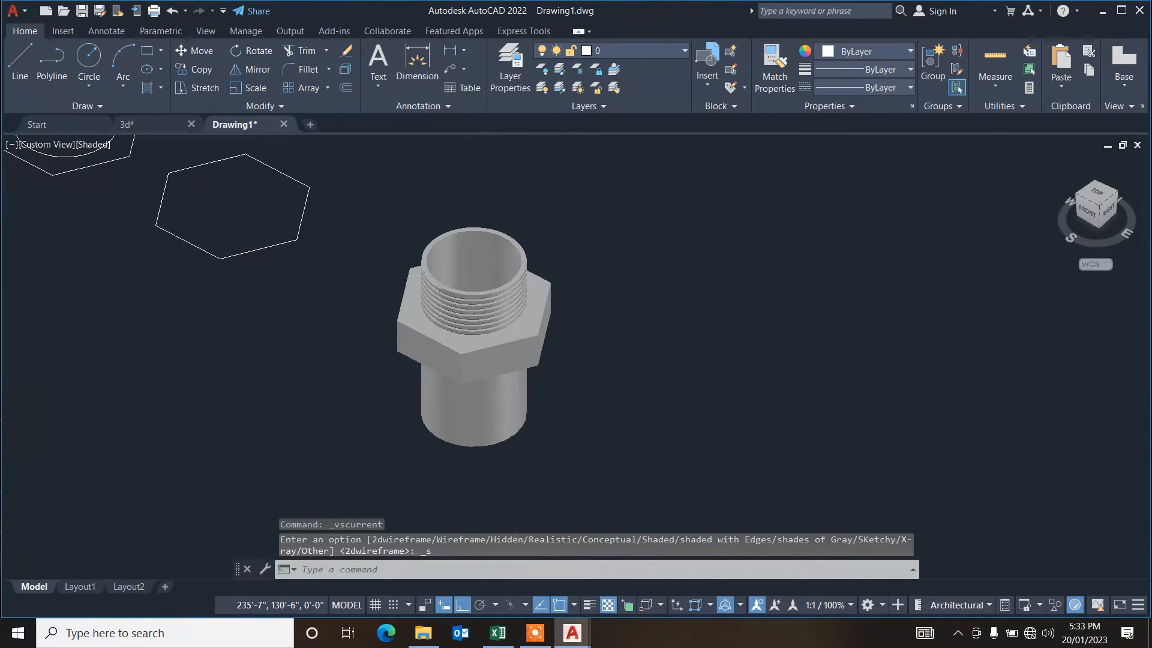
pyautogui.click(376, 177)
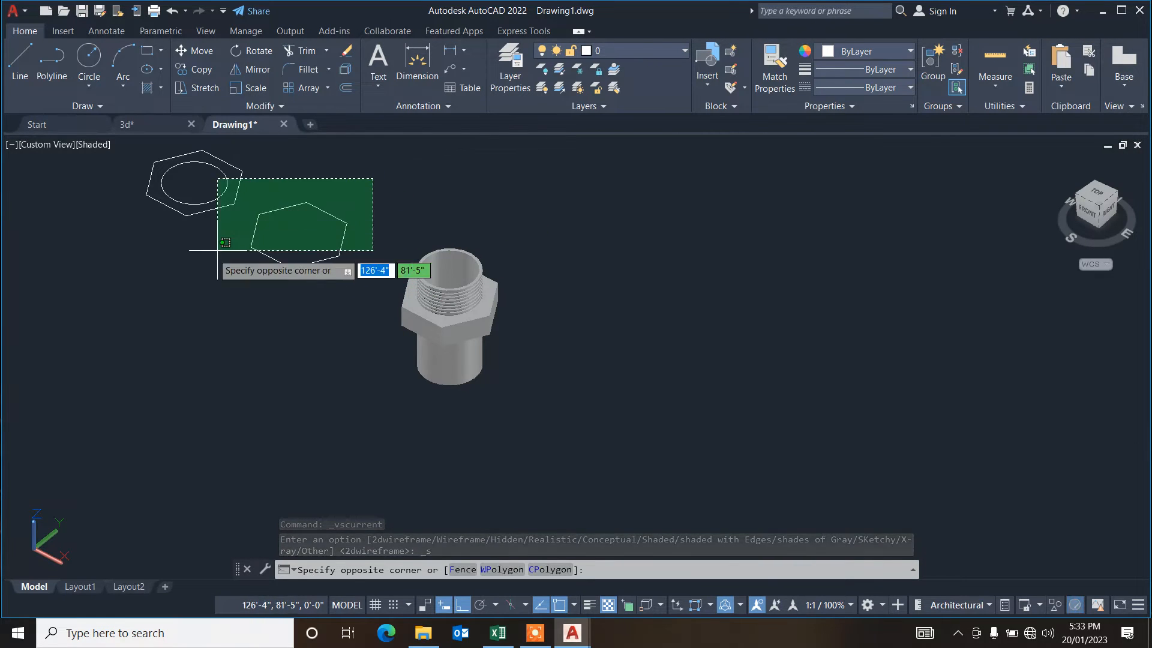
pyautogui.click(173, 270)
pyautogui.press('Delete')
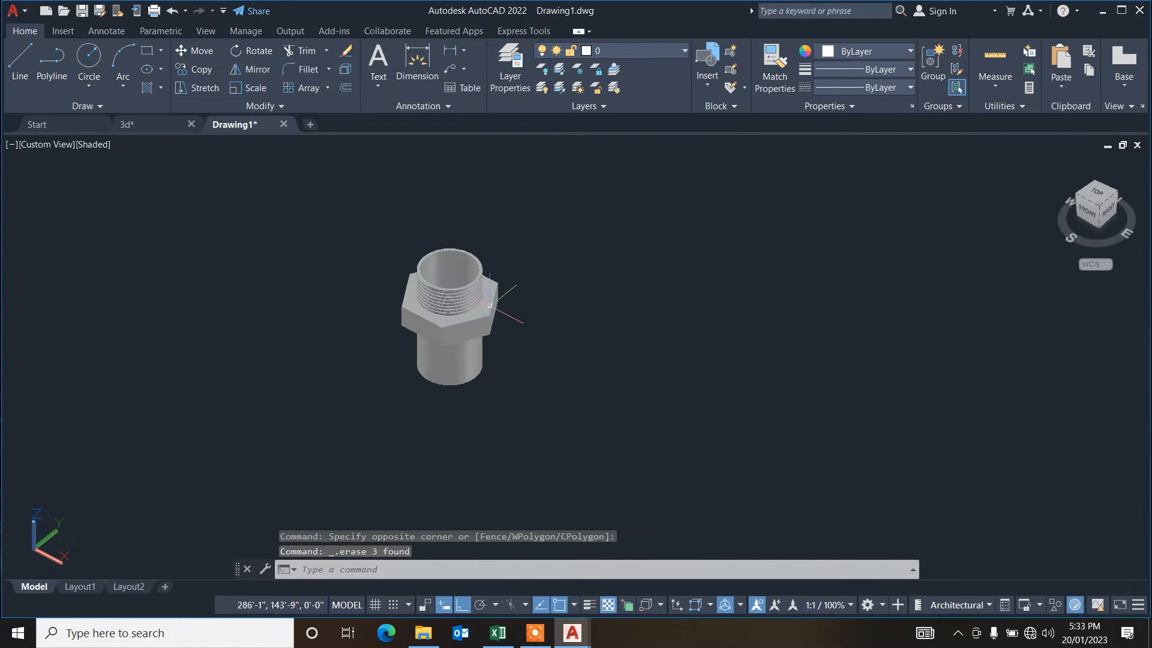
# Step: Orbit around the shaded fitting to examine the cut threads, the hexagonal collar and the tube
pyautogui.scroll(3, 457, 315)
pyautogui.scroll(1, 458, 315)
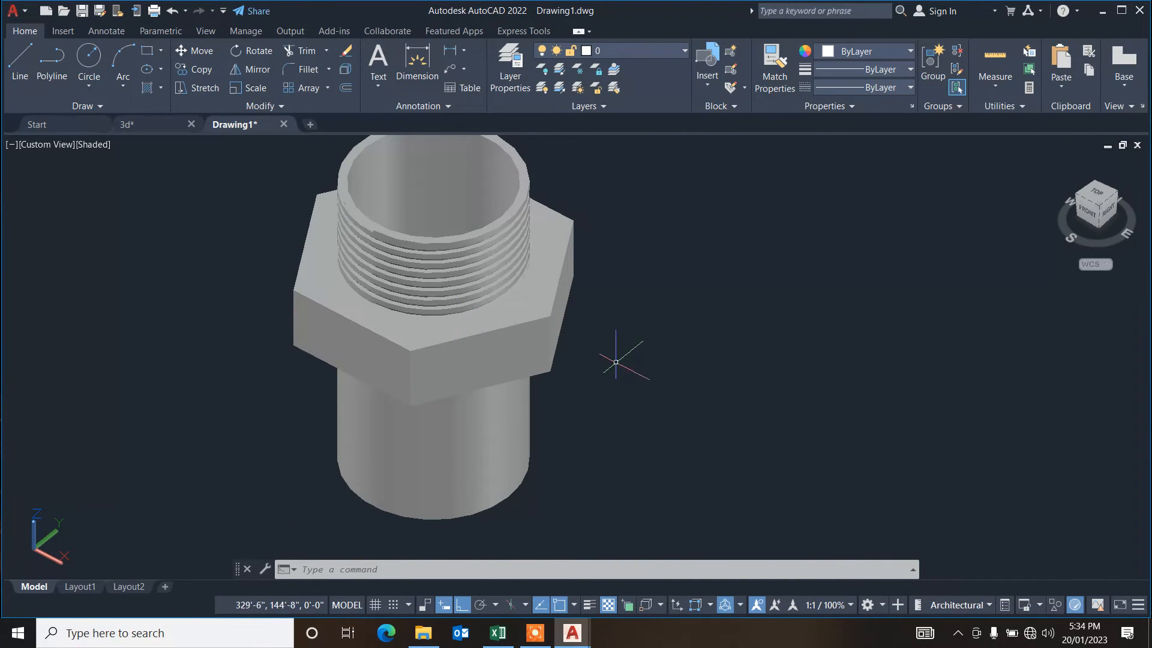
pyautogui.moveTo(667, 362); pyautogui.dragTo(665, 388, button='middle')
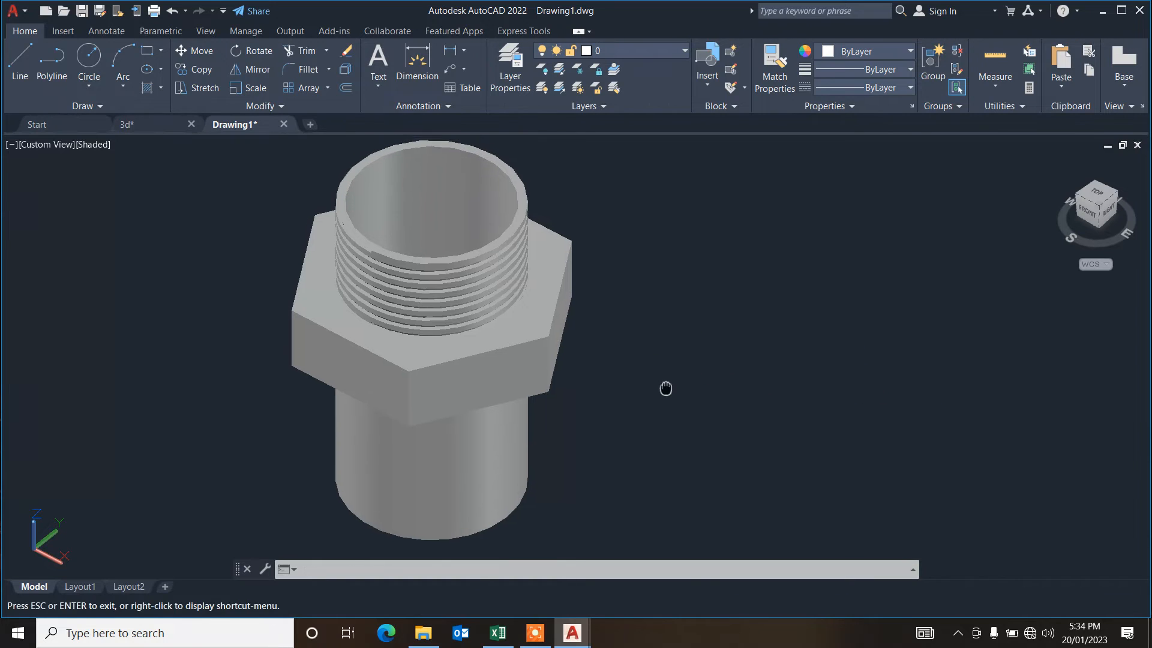
pyautogui.press('Escape')
pyautogui.press('Escape')
pyautogui.write('or')
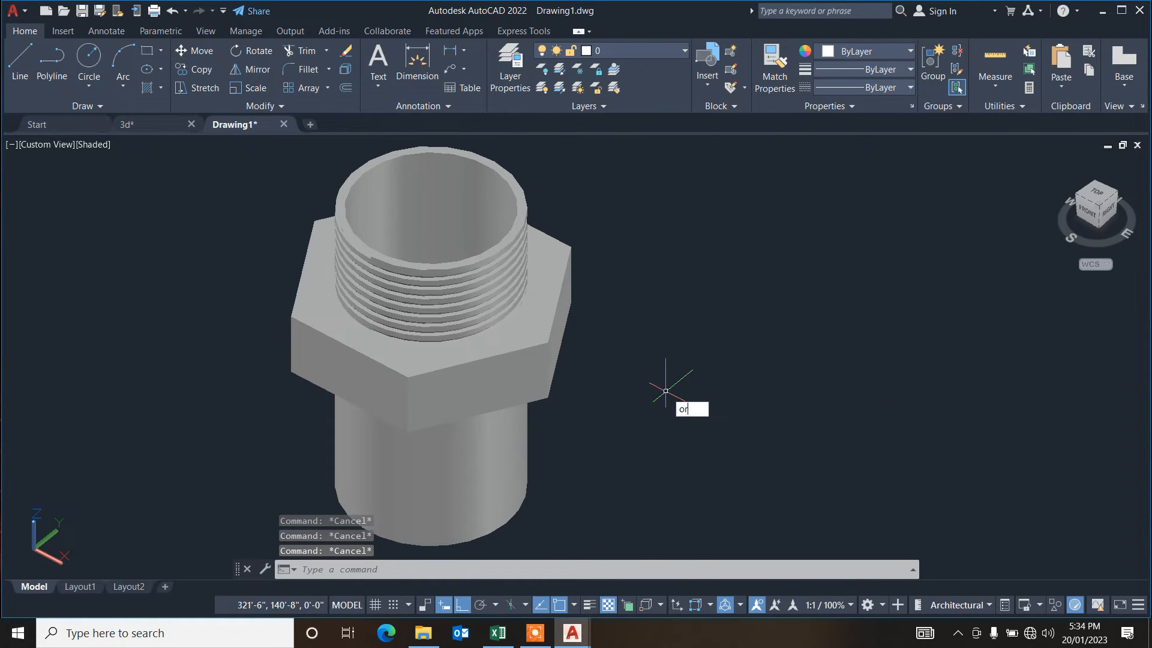
pyautogui.write('bit')
pyautogui.press('Return')
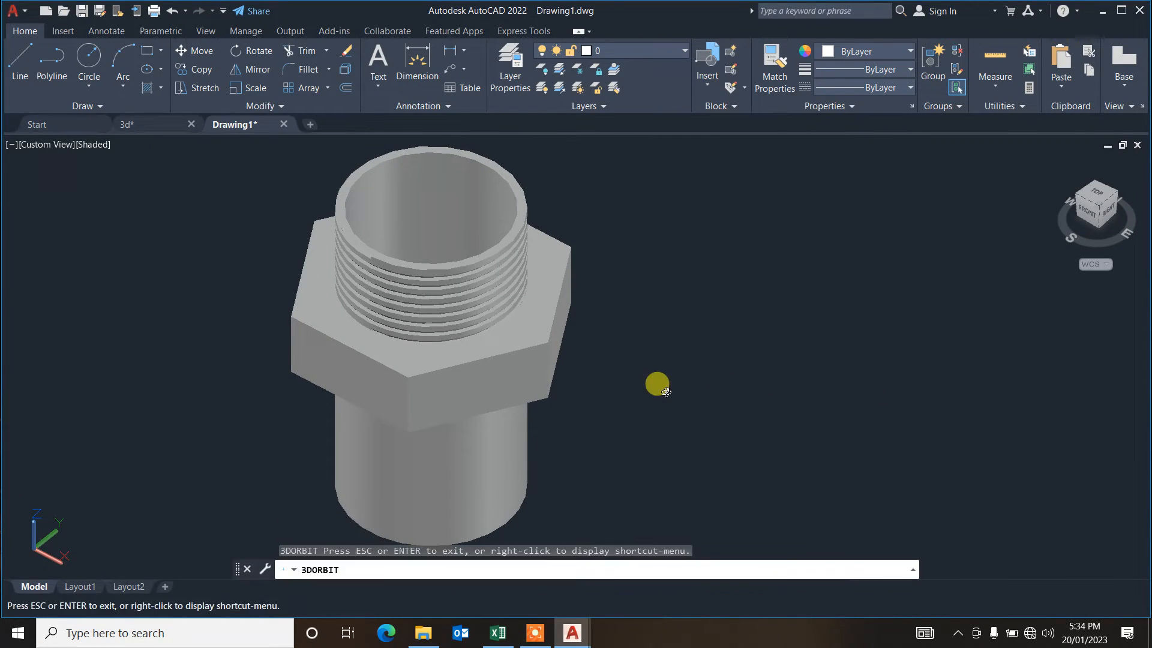
pyautogui.moveTo(594, 390); pyautogui.dragTo(794, 385)
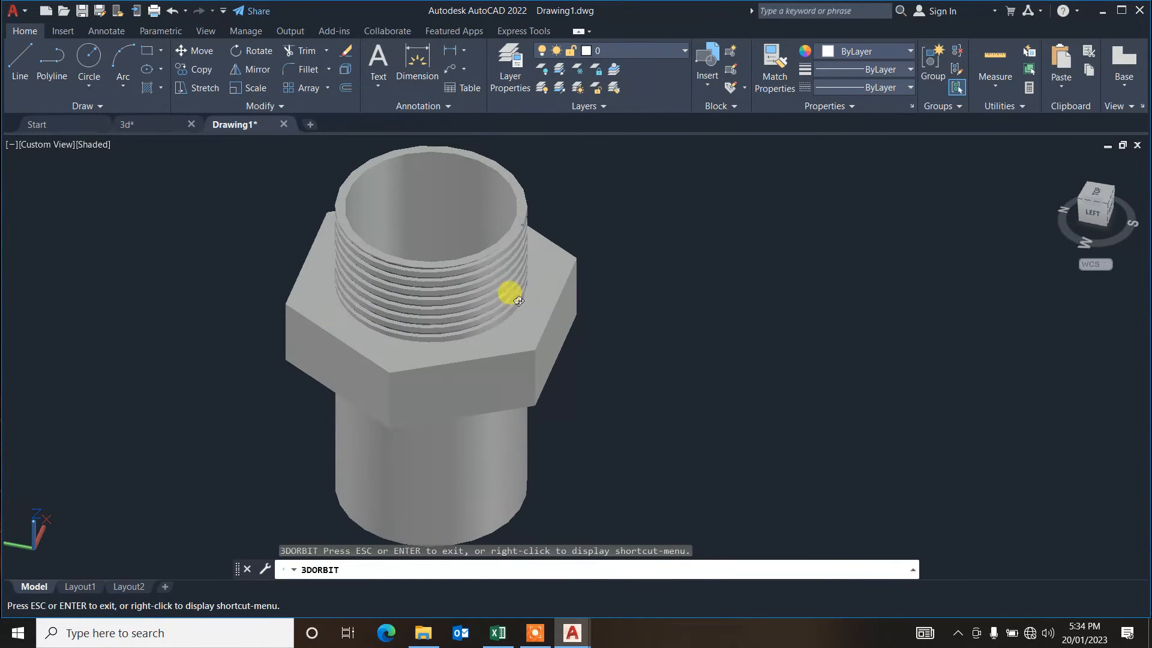
pyautogui.moveTo(518, 301); pyautogui.dragTo(514, 265)
pyautogui.scroll(3, 382, 284)
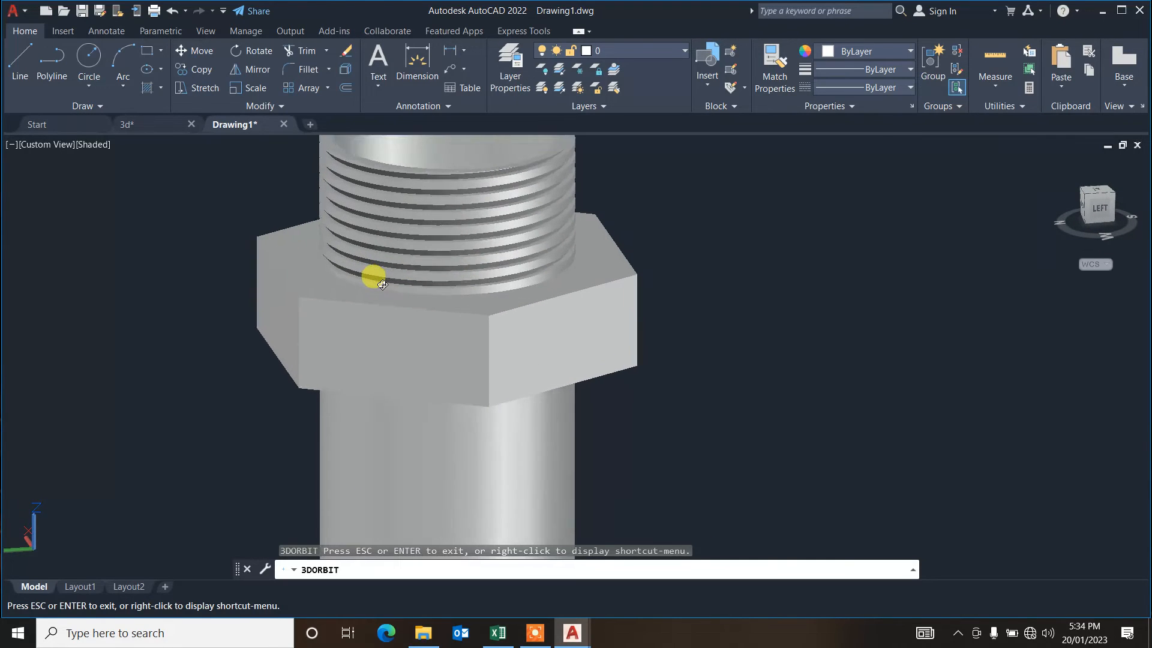
pyautogui.scroll(1, 382, 285)
pyautogui.moveTo(293, 277); pyautogui.dragTo(288, 302)
pyautogui.scroll(-4, 288, 303)
pyautogui.scroll(-2, 288, 302)
pyautogui.moveTo(577, 352); pyautogui.dragTo(523, 369, button='middle')
pyautogui.scroll(1, 523, 368)
pyautogui.press('Escape')
pyautogui.press('Escape')
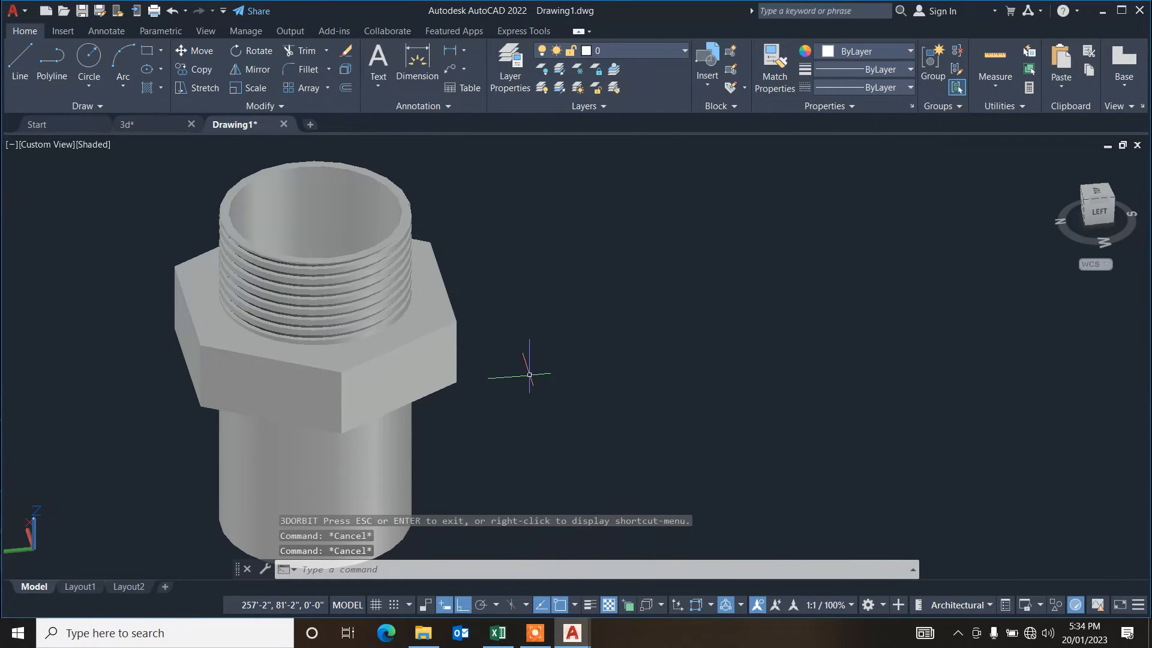
# Step: Undo the last fillet on the hexagonal collar
pyautogui.hotkey('ctrl', 'z')
pyautogui.write('fil')
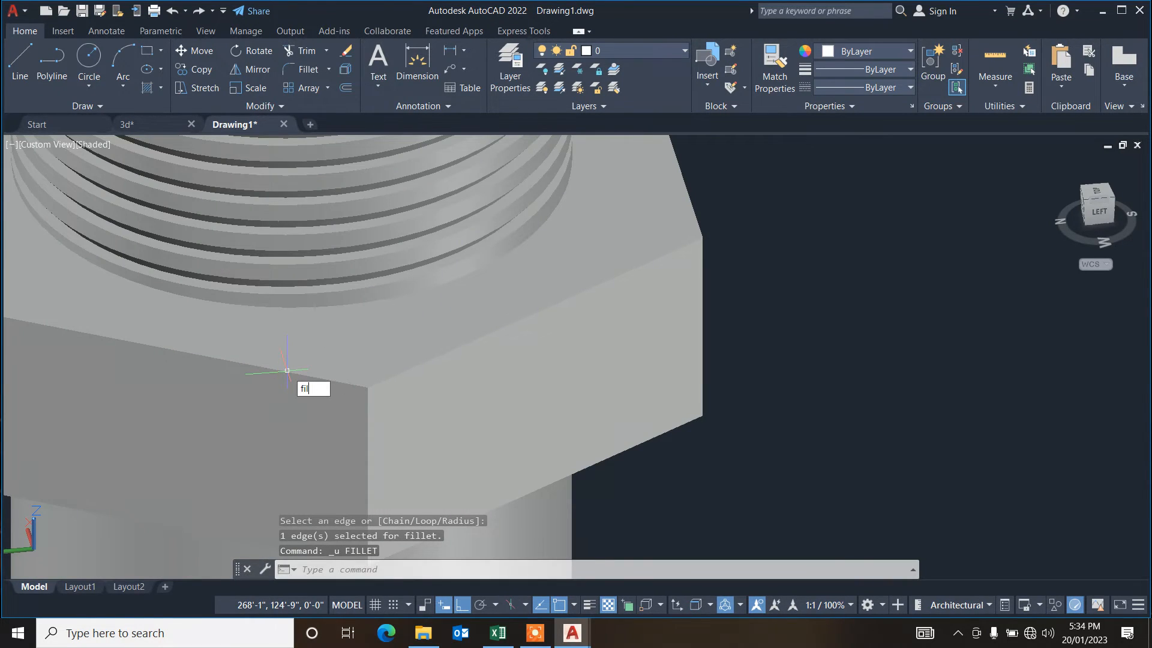
pyautogui.press('Return')
pyautogui.click(666, 403)
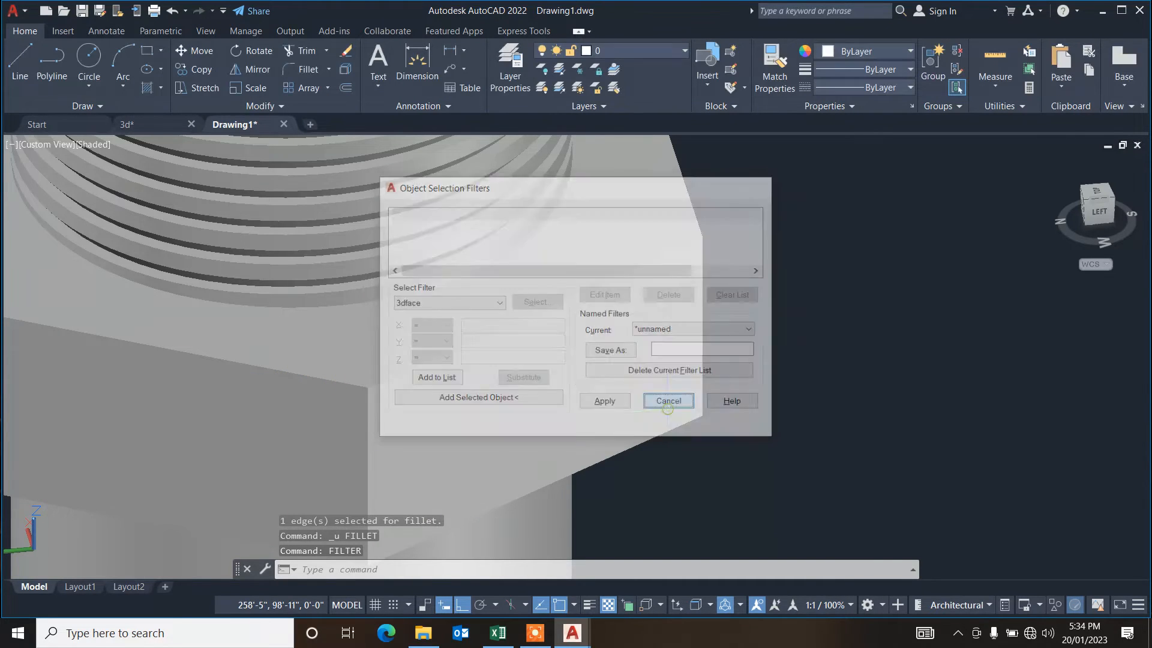
# Step: Fillet the upper edge of the hexagonal collar's front-left face with a 5" radius
pyautogui.write('fil')
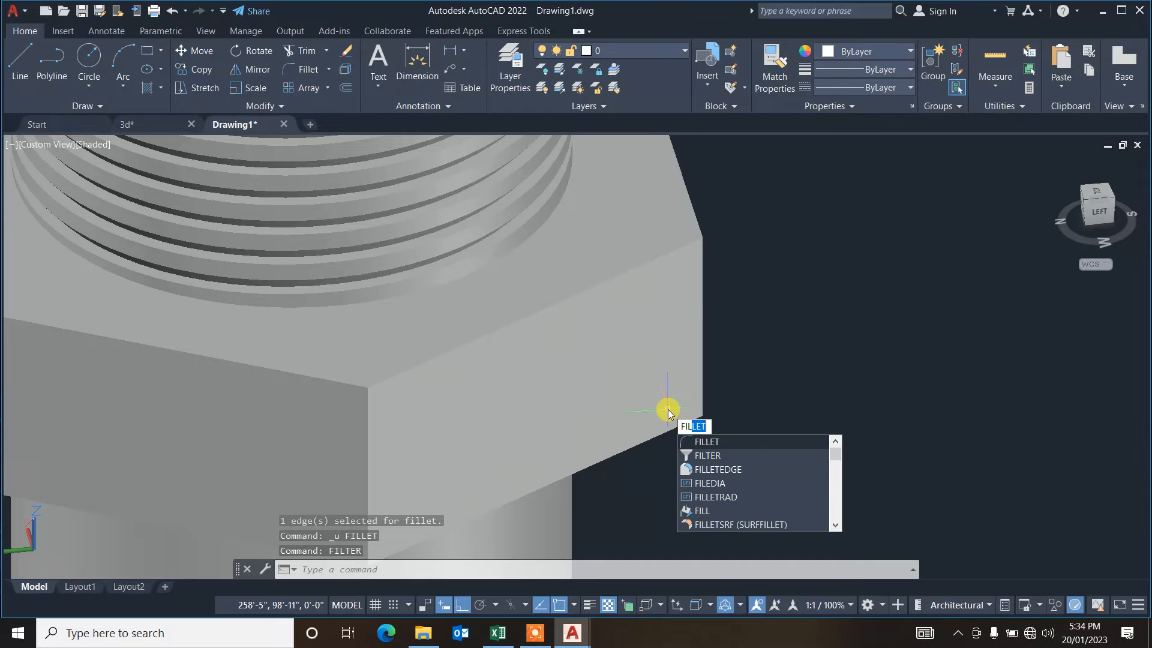
pyautogui.press('Return')
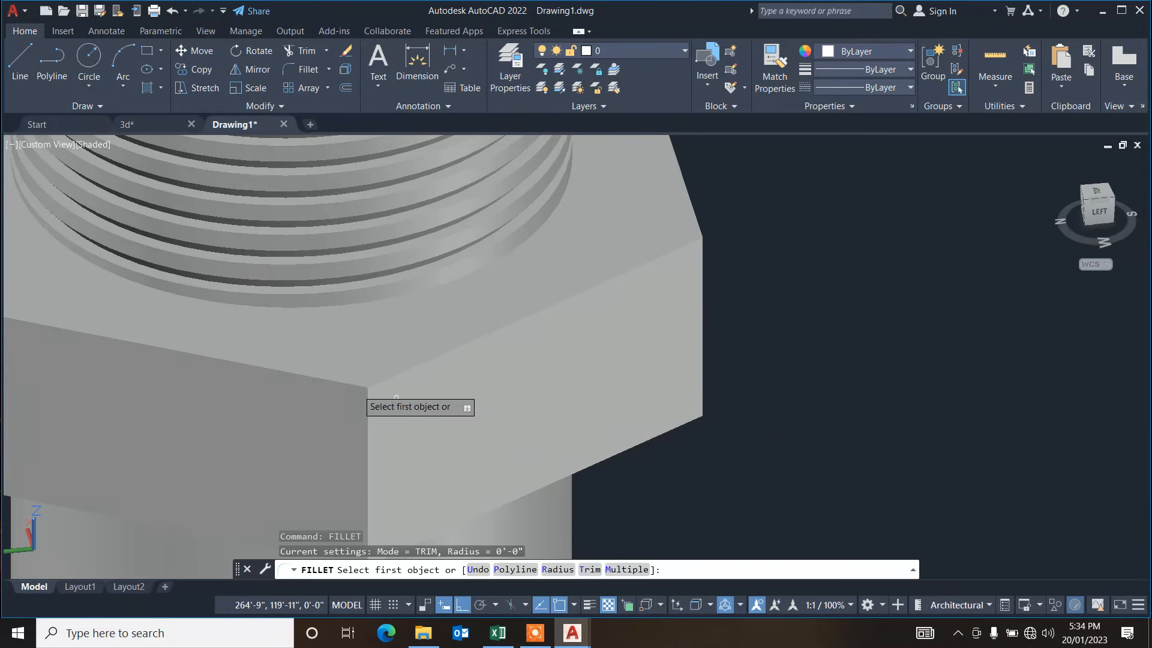
pyautogui.click(334, 380)
pyautogui.write('5')
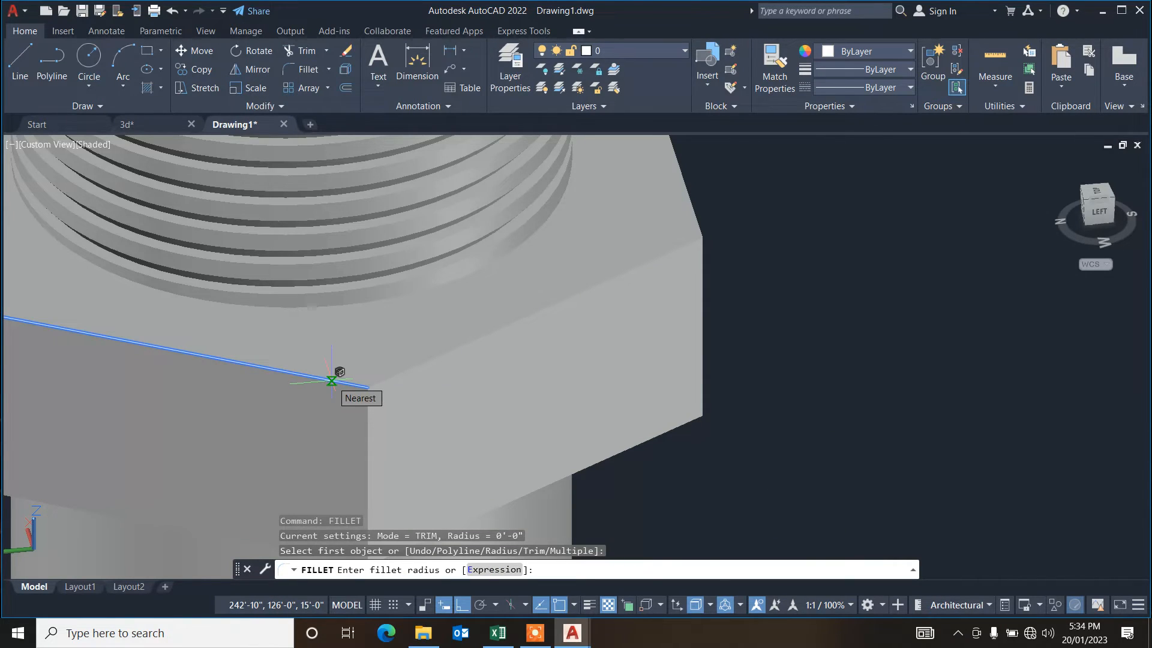
pyautogui.press('Return')
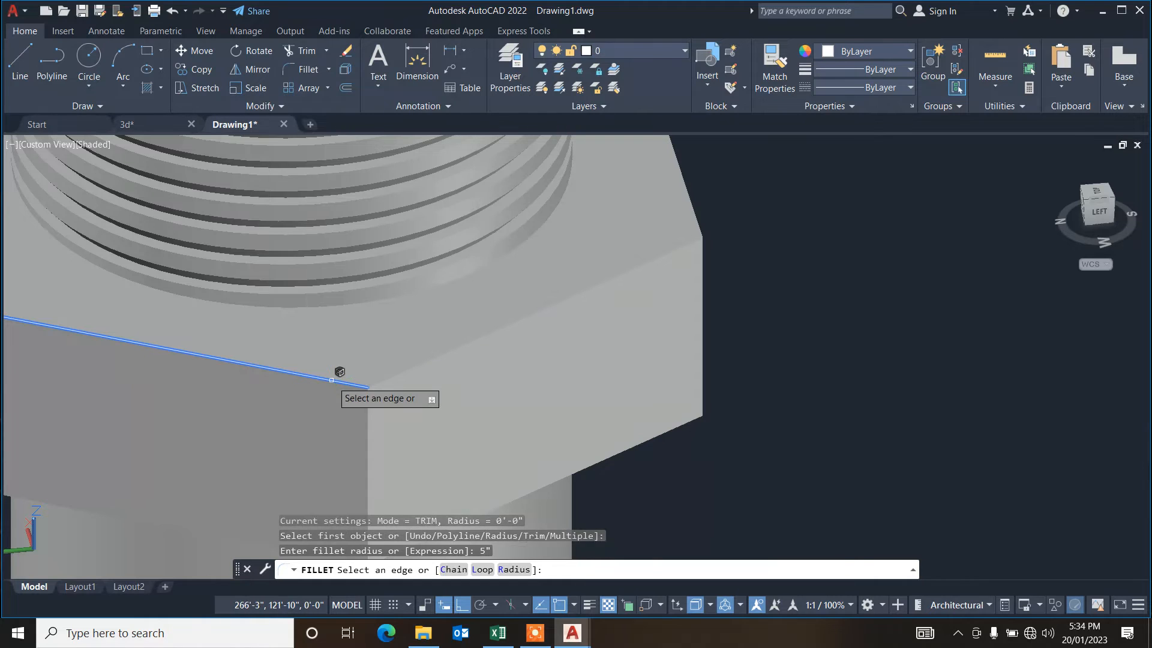
pyautogui.press('Return')
# Step: Fillet the upper edge of the collar's front-right face and the vertical corner between the two front faces with a 5" radius
pyautogui.press('Return')
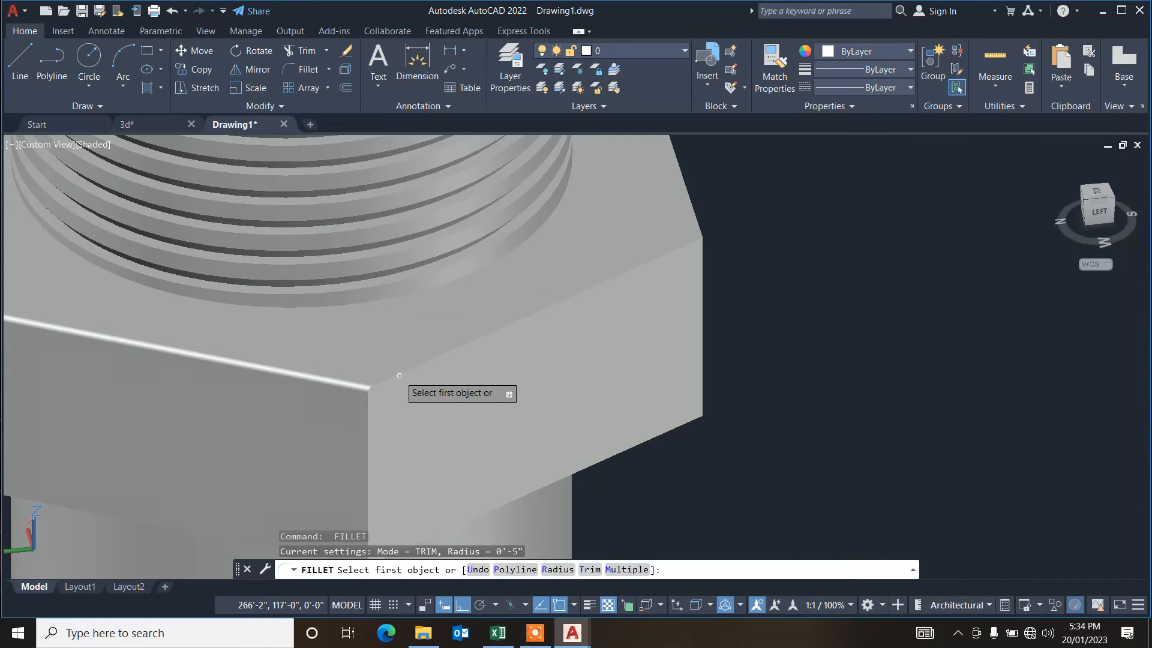
pyautogui.click(399, 374)
pyautogui.press('Return')
pyautogui.press('Return')
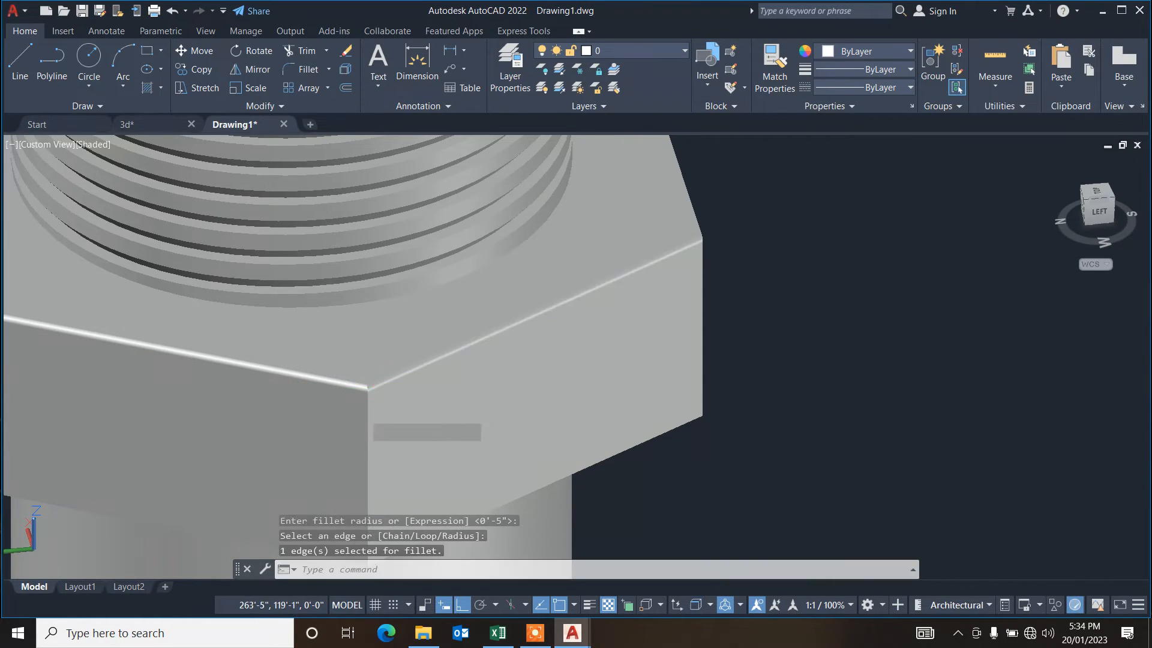
pyautogui.press('Return')
pyautogui.click(367, 429)
pyautogui.press('Return')
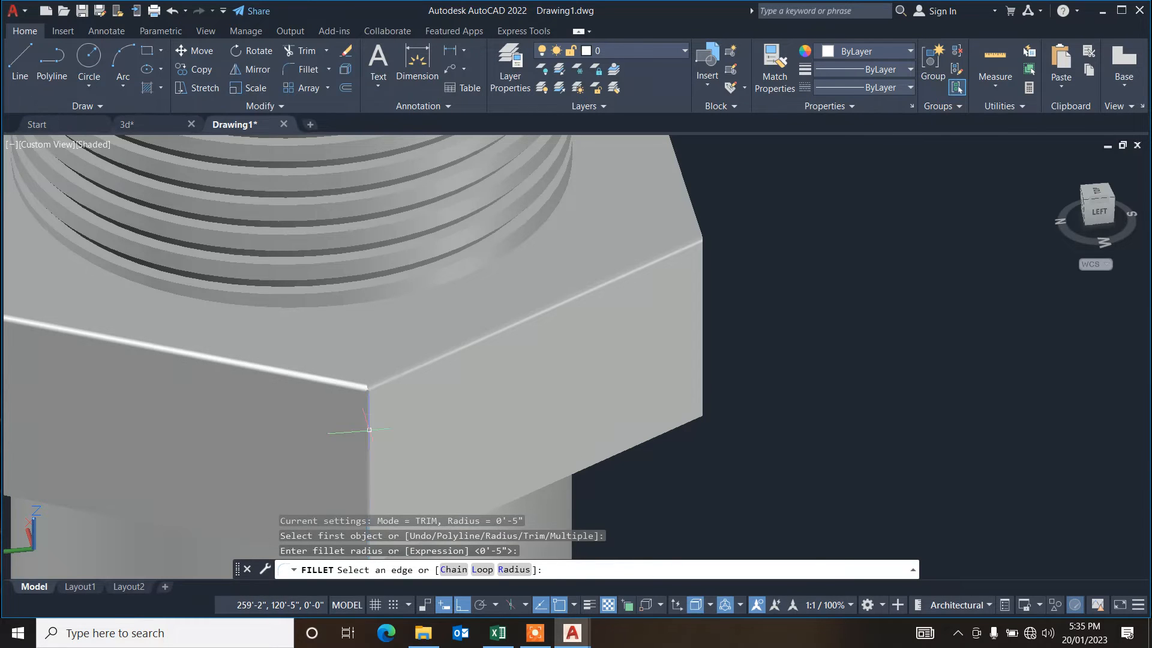
pyautogui.press('Return')
# Step: Fillet the lower edge of the collar's front-right face and the vertical corner at its far end with a 5" radius
pyautogui.press('Return')
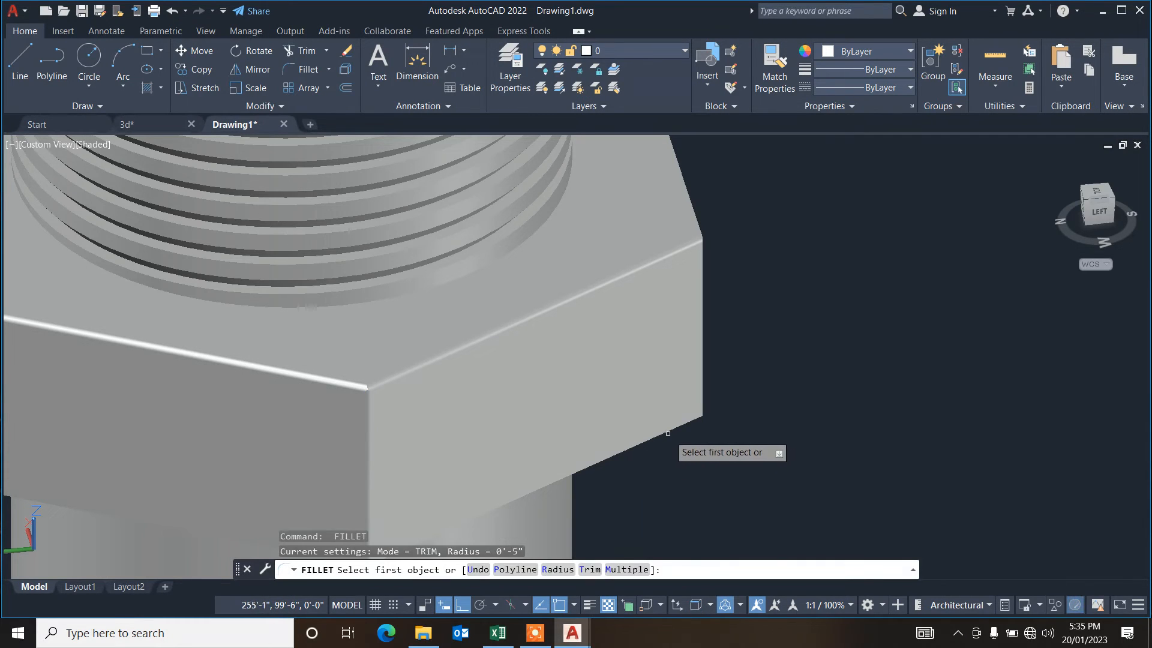
pyautogui.click(674, 427)
pyautogui.press('Return')
pyautogui.press('Return')
pyautogui.scroll(4, 707, 393)
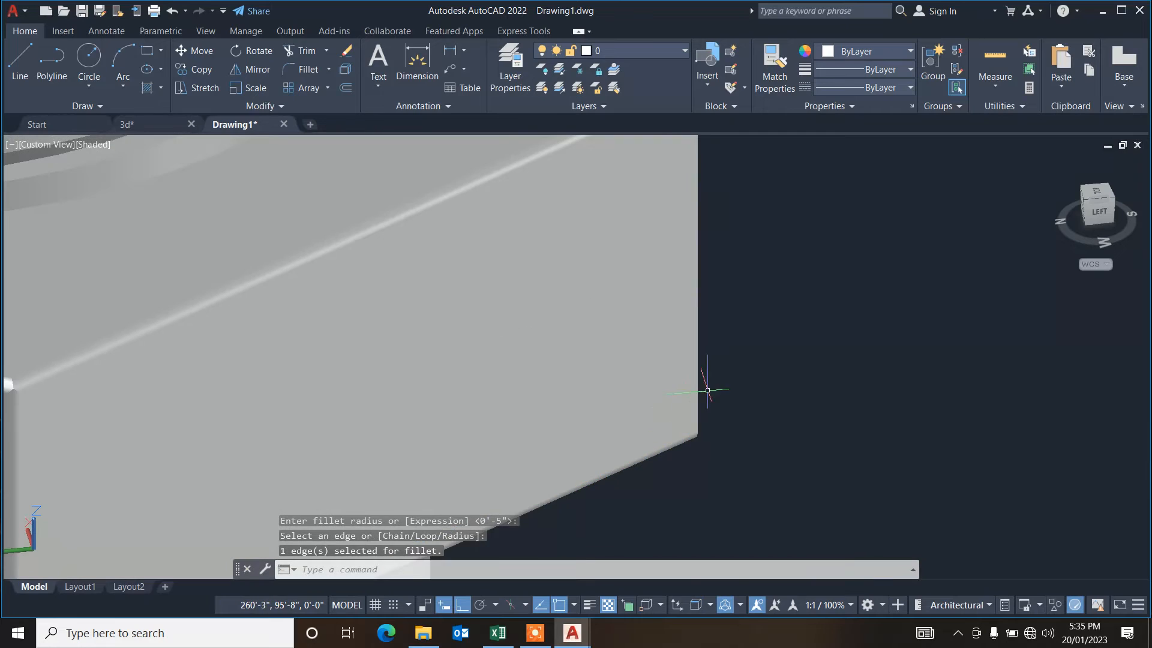
pyautogui.press('Return')
pyautogui.click(697, 409)
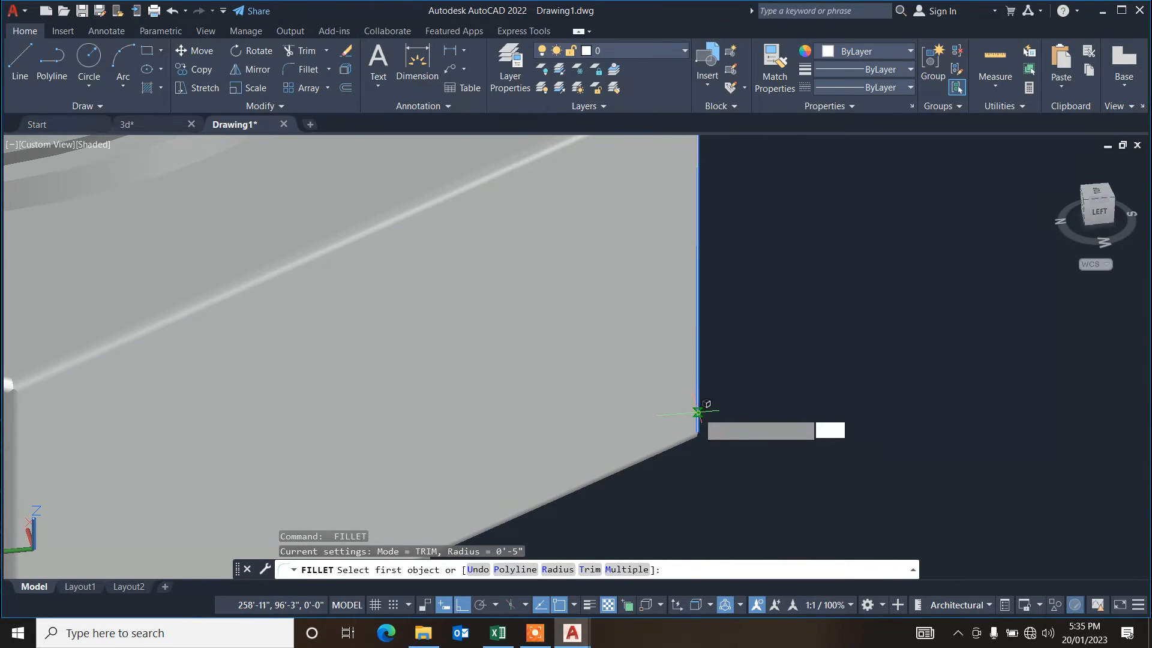
pyautogui.press('Return')
pyautogui.press('Return')
# Step: Fillet the vertical corner at the far end of the collar's front-left face and that face's lower edge with a 5" radius
pyautogui.scroll(-4, 697, 412)
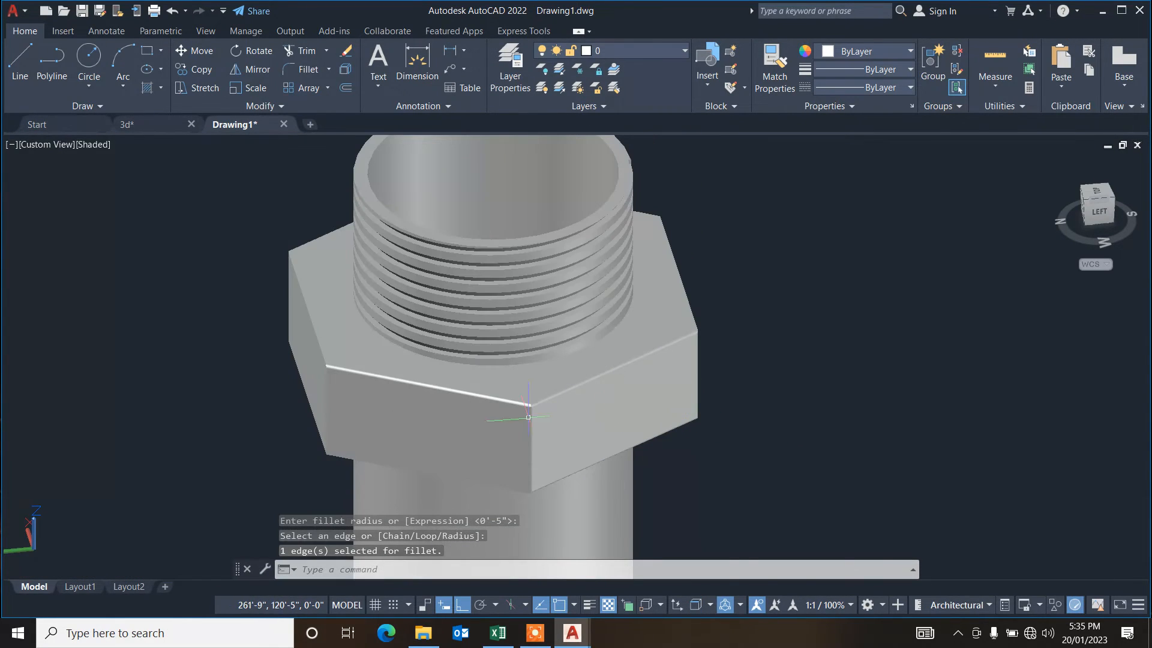
pyautogui.scroll(4, 356, 415)
pyautogui.press('Return')
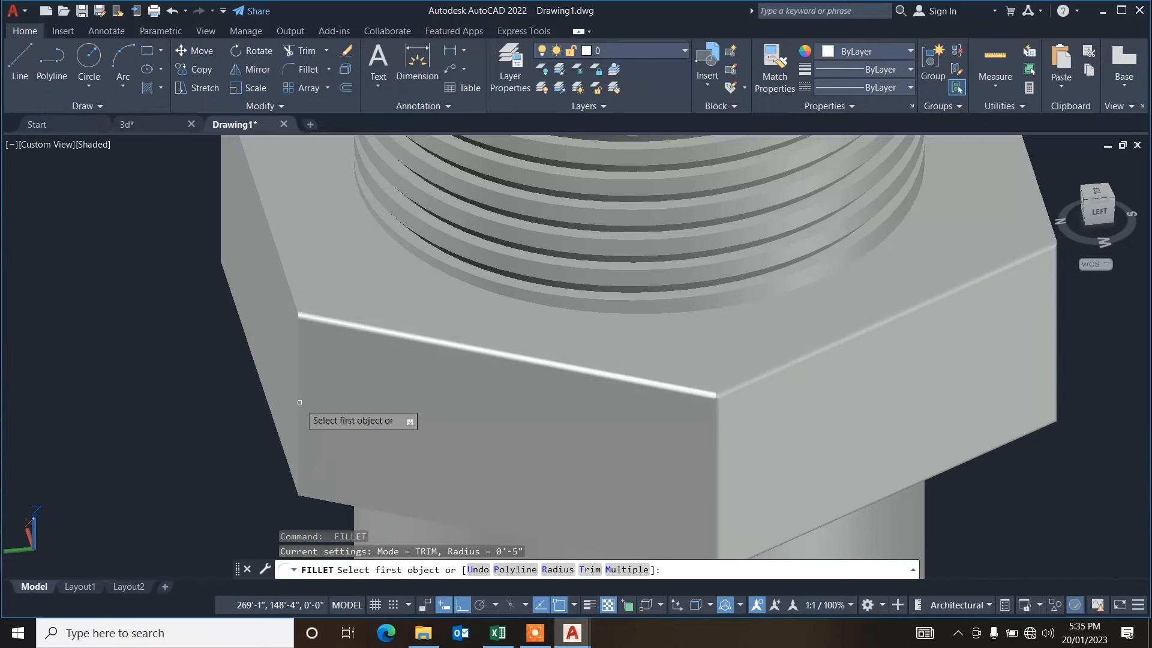
pyautogui.click(300, 402)
pyautogui.press('Return')
pyautogui.press('Return')
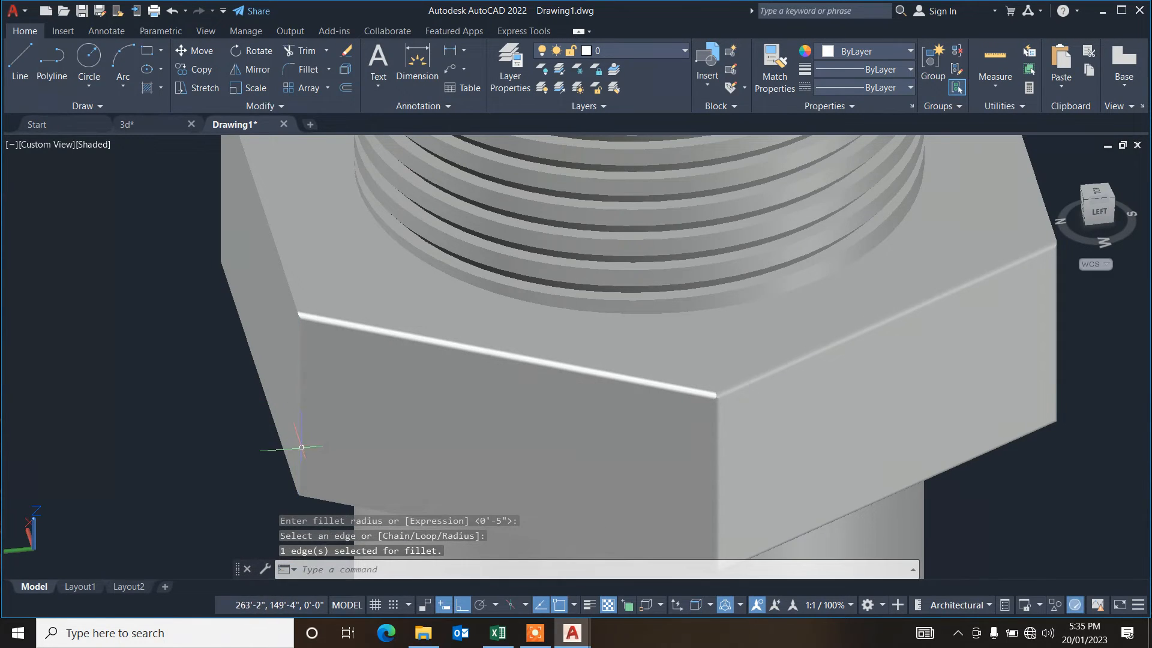
pyautogui.scroll(5, 360, 316)
pyautogui.press('Return')
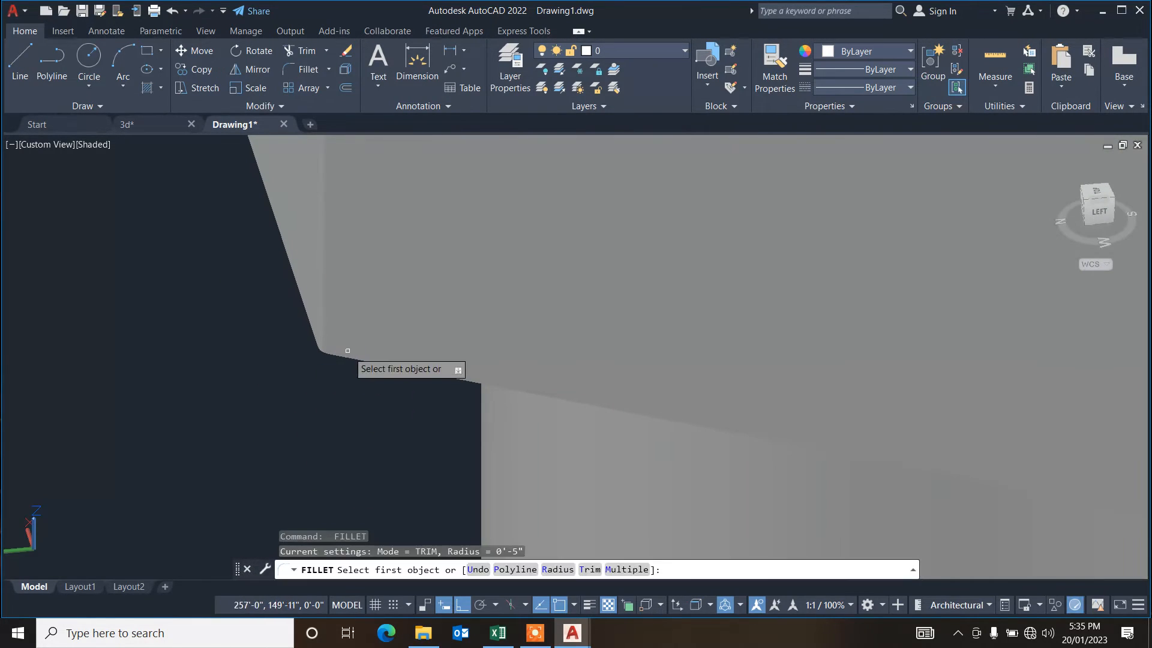
pyautogui.click(347, 351)
pyautogui.press('Return')
pyautogui.press('Return')
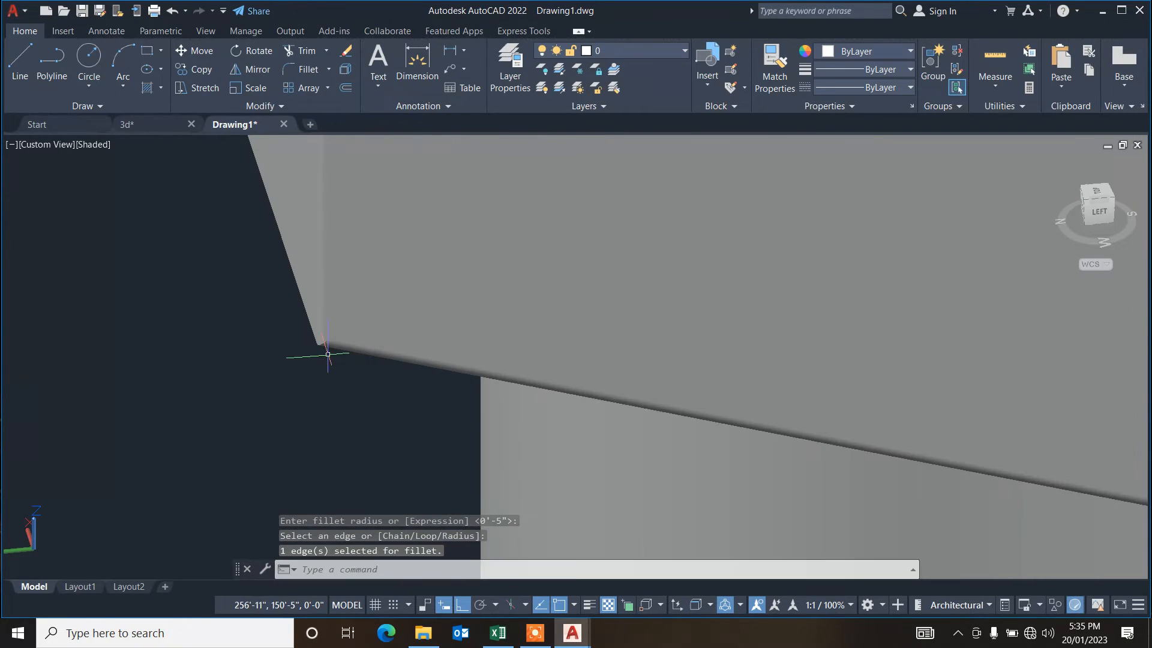
# Step: Fillet the lower and upper edges of the narrow side face adjoining the collar's front-left face with a 5" radius
pyautogui.press('Return')
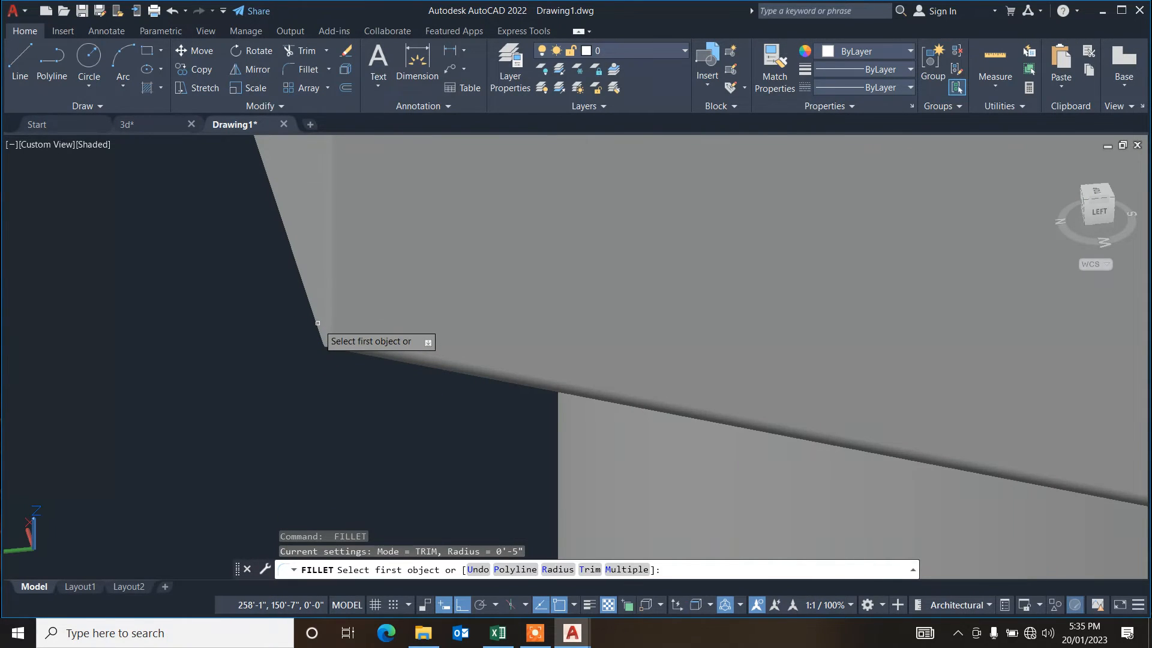
pyautogui.click(318, 326)
pyautogui.press('Return')
pyautogui.press('Return')
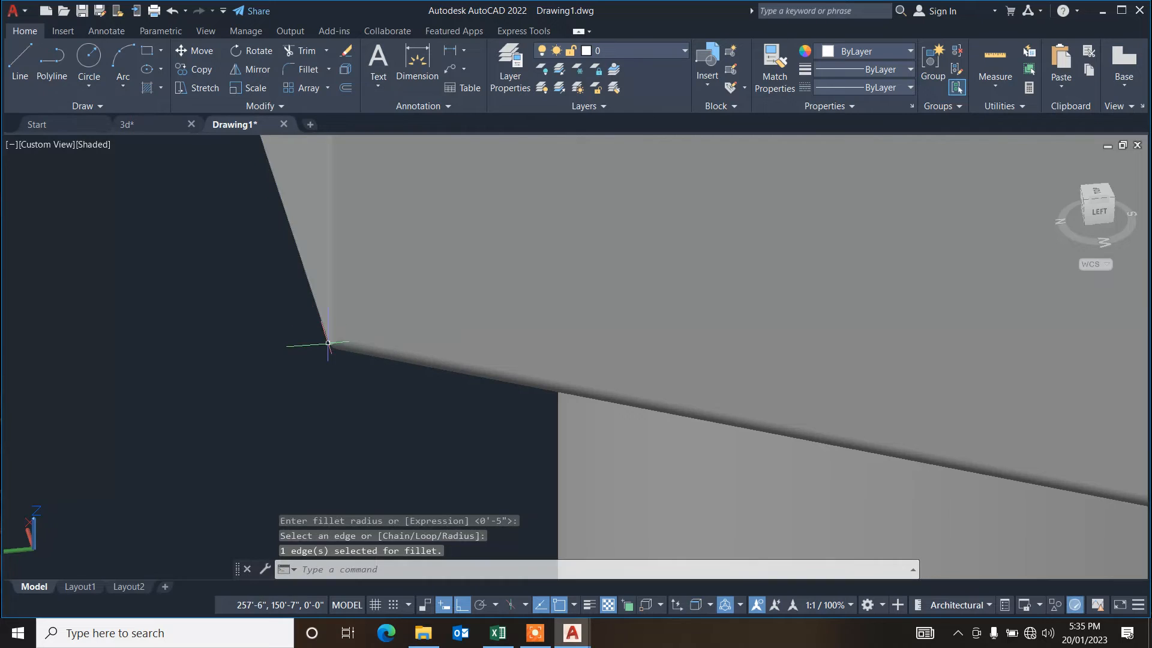
pyautogui.scroll(-5, 328, 344)
pyautogui.scroll(2, 312, 300)
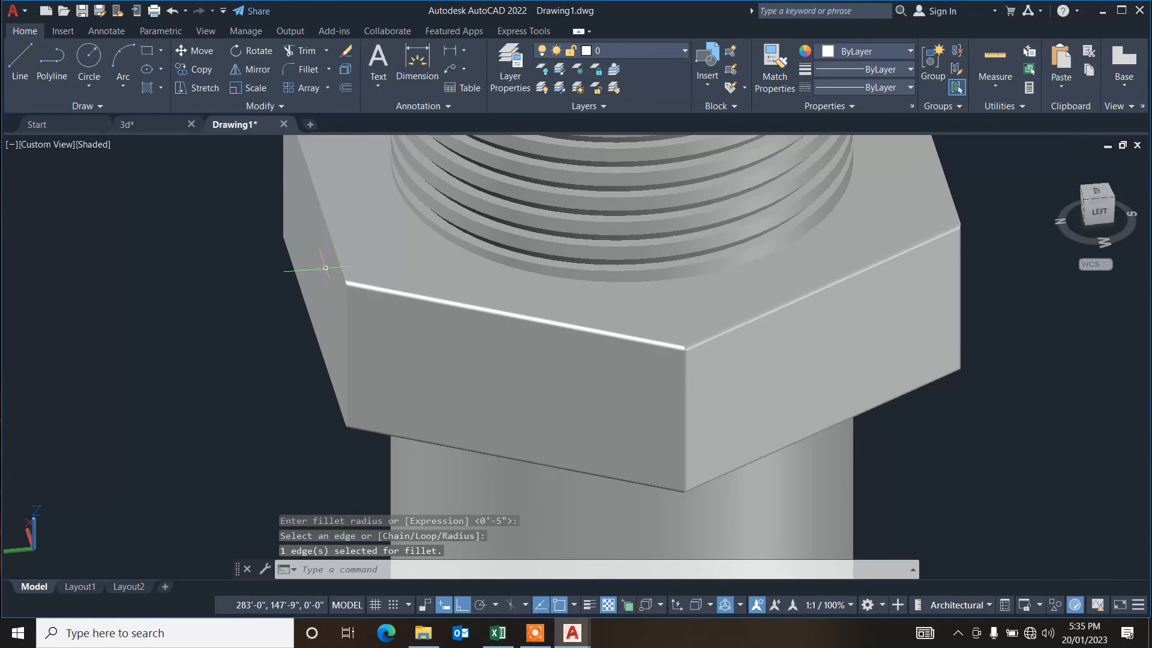
pyautogui.press('Return')
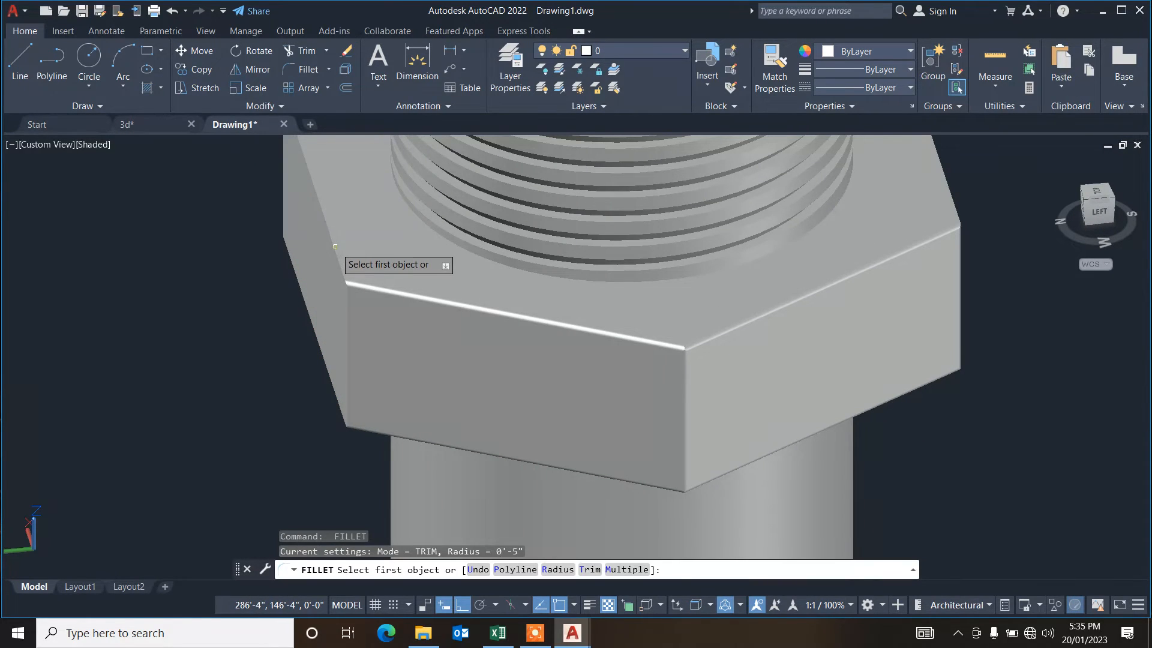
pyautogui.click(335, 246)
pyautogui.press('Return')
pyautogui.press('Return')
pyautogui.scroll(5, 300, 221)
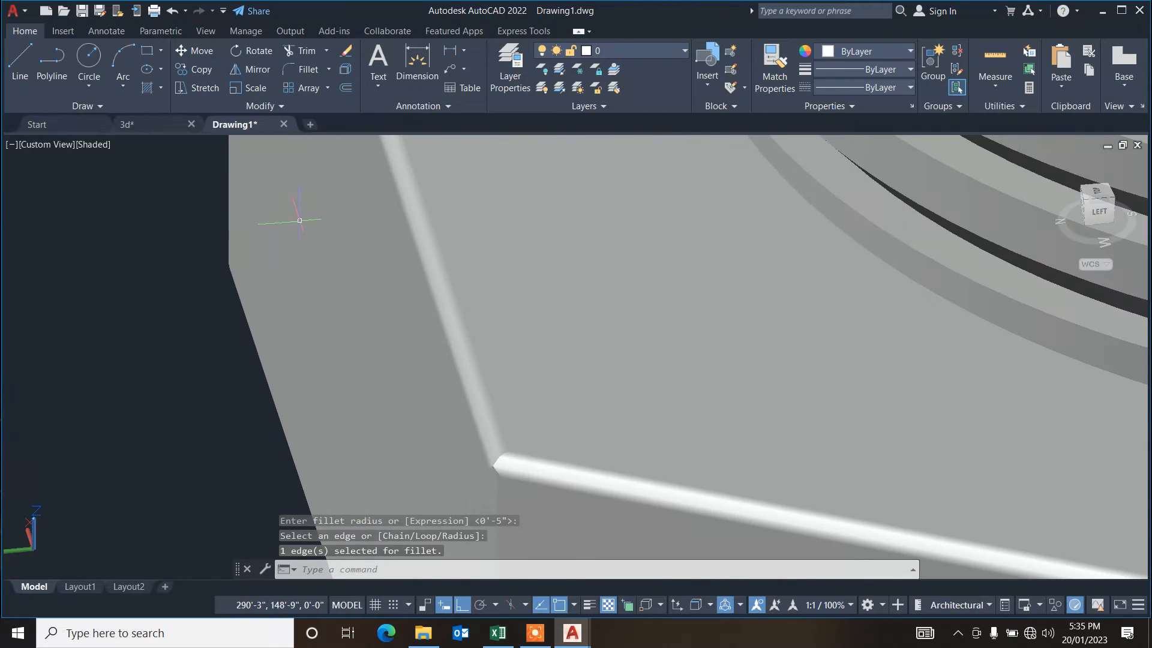
# Step: Fillet the vertical corner at the far end of the collar's narrow left side face with a 5" radius
pyautogui.scroll(3, 330, 270)
pyautogui.press('Return')
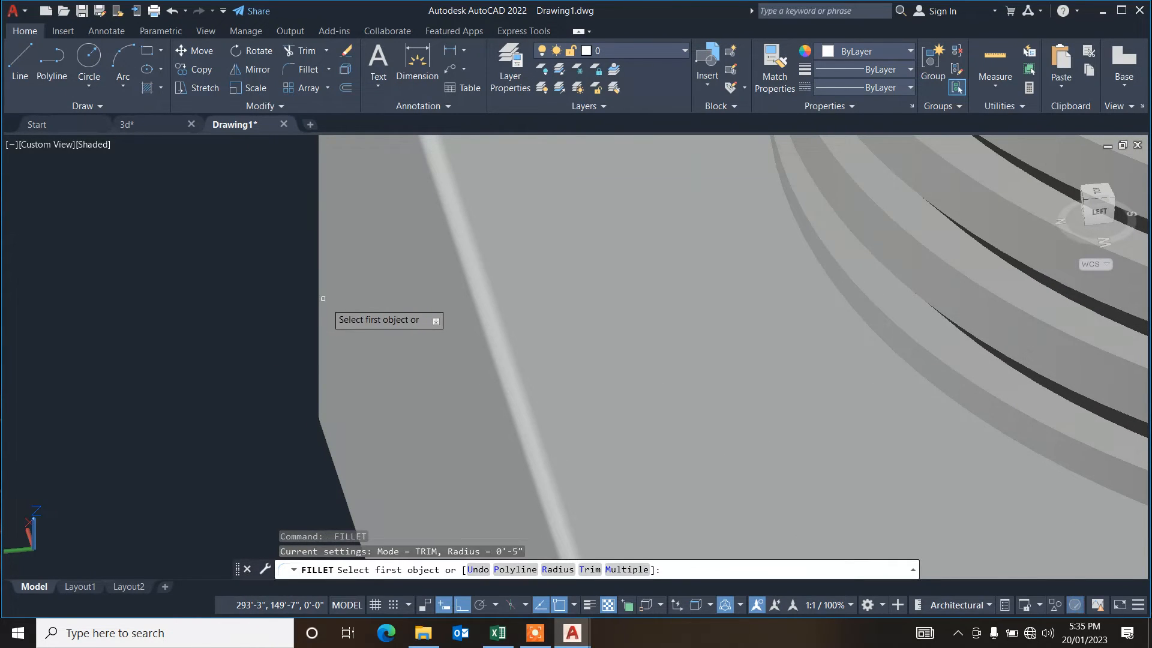
pyautogui.click(317, 293)
pyautogui.press('Return')
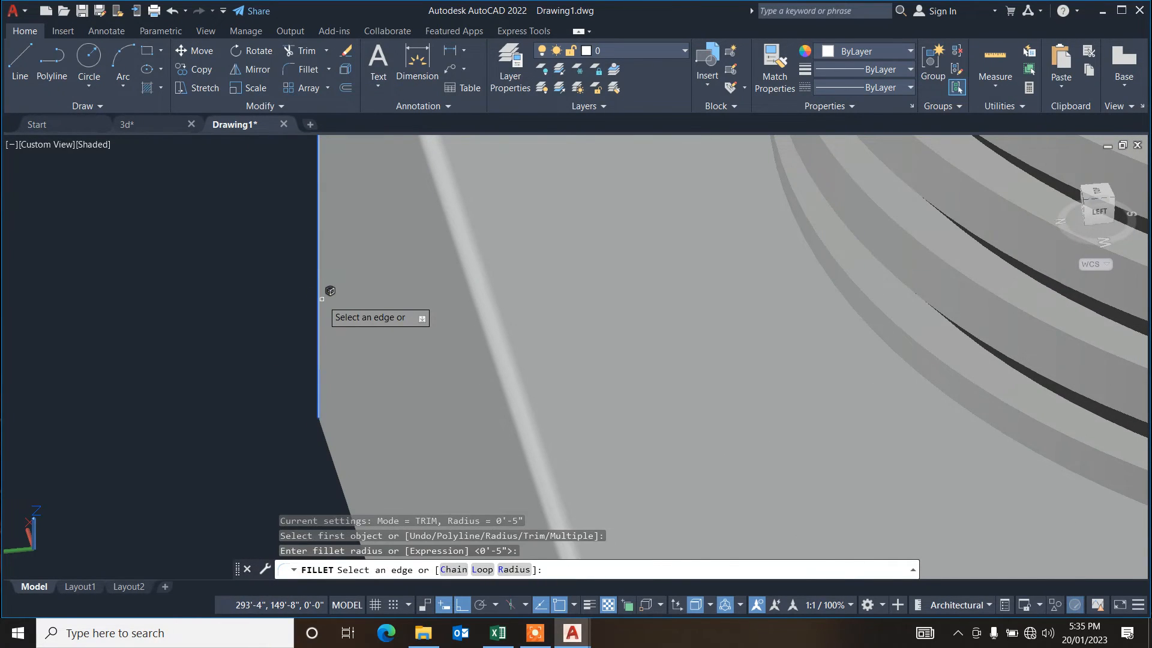
pyautogui.press('Return')
pyautogui.scroll(-5, 325, 343)
pyautogui.scroll(-2, 326, 343)
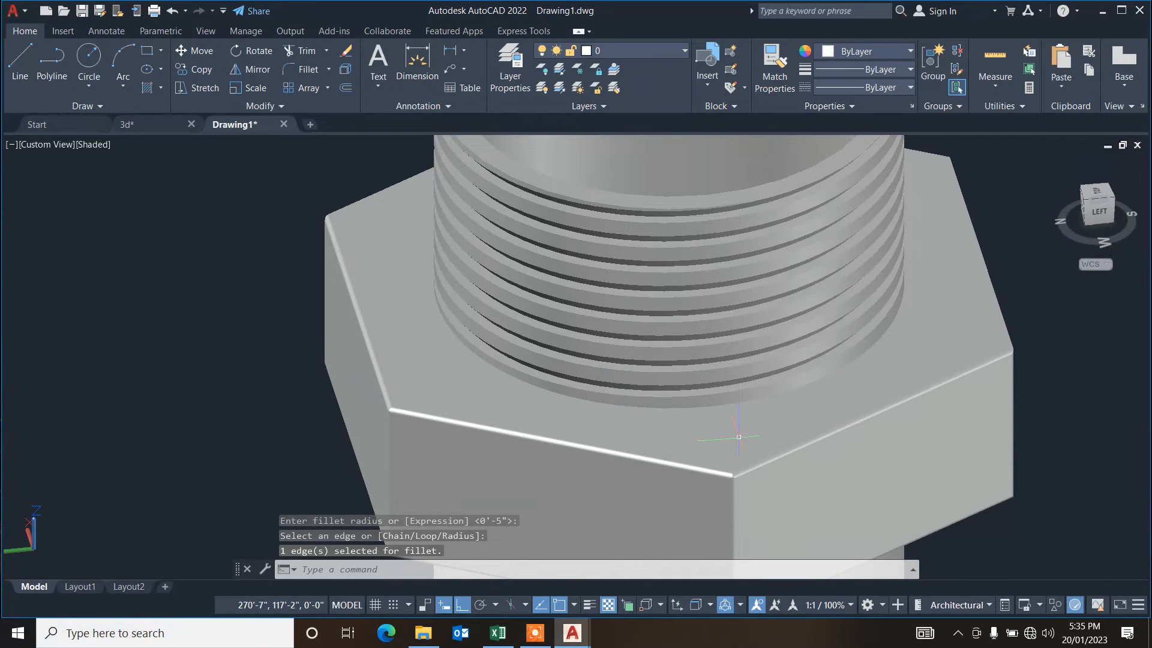
# Step: Fillet the upper edge of the collar's rear-left face, running from the far corner behind the threads, with a 5" radius
pyautogui.scroll(3, 412, 233)
pyautogui.press('Return')
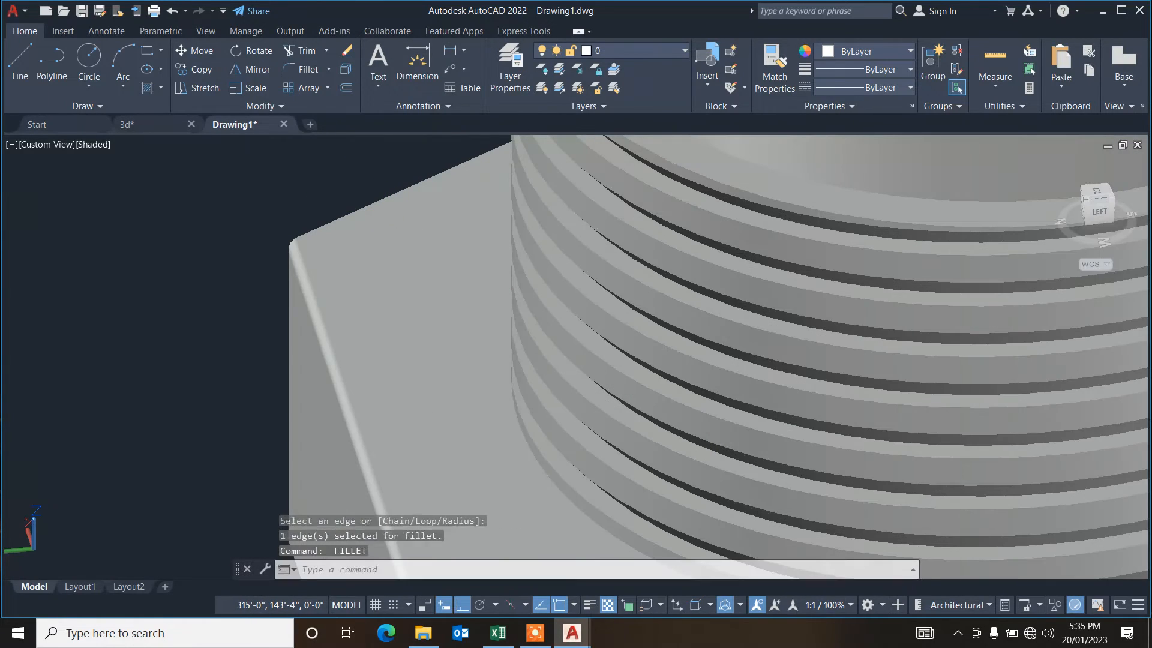
pyautogui.click(338, 217)
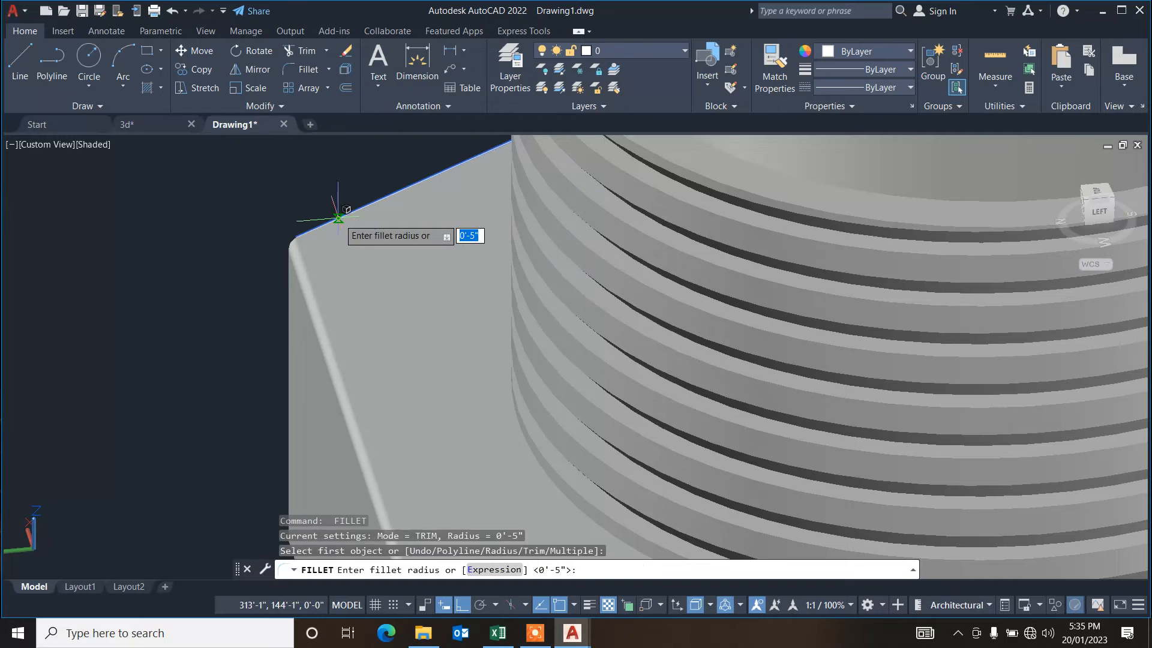
pyautogui.press('Return')
pyautogui.press('Return')
pyautogui.scroll(-5, 352, 261)
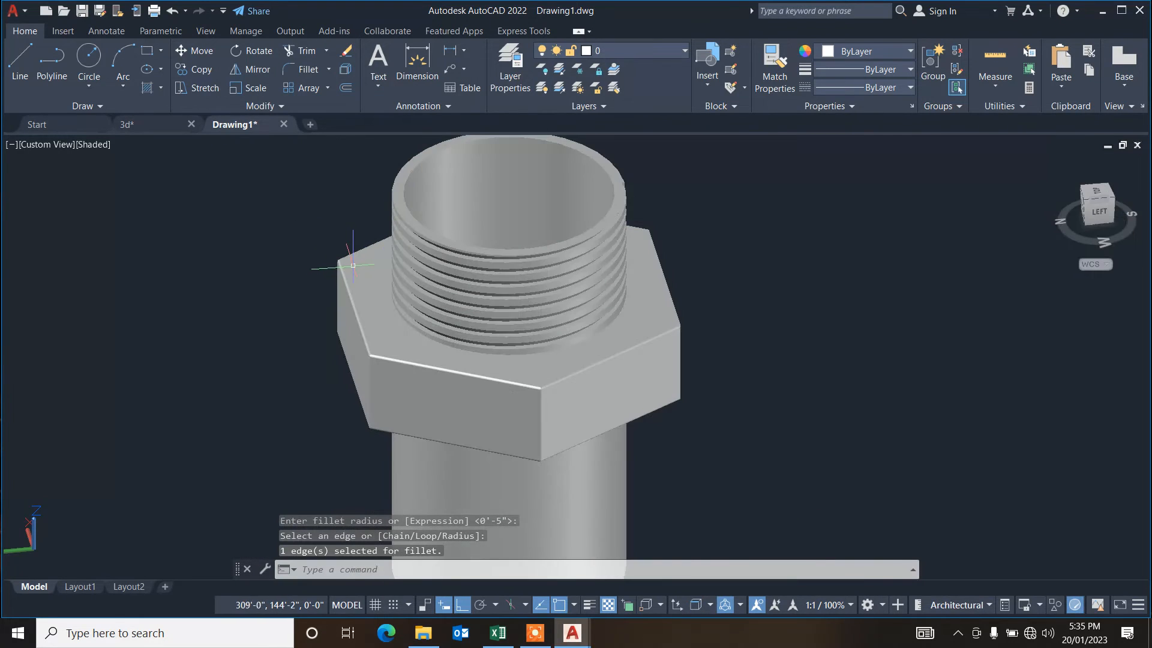
# Step: Orbit to the unfinished side of the collar and fillet the lower edge of its front-right face with a 5" radius
pyautogui.scroll(2, 630, 374)
pyautogui.scroll(4, 665, 415)
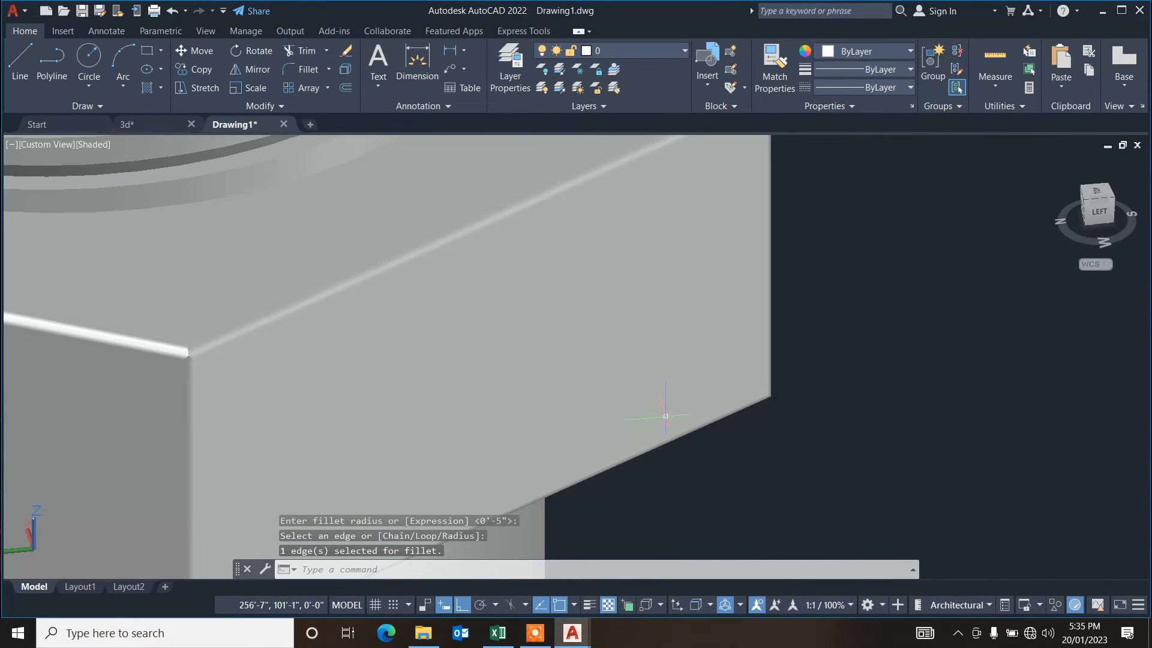
pyautogui.press('Return')
pyautogui.press('Escape')
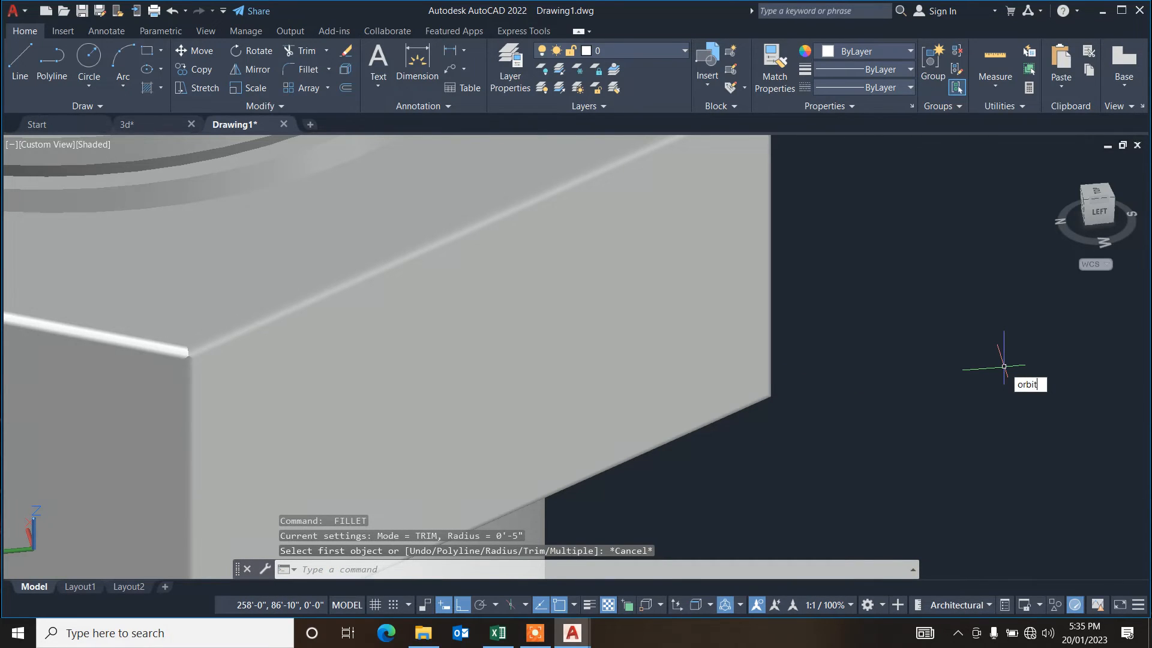
pyautogui.write('orbit')
pyautogui.press('Return')
pyautogui.moveTo(977, 360); pyautogui.dragTo(690, 425)
pyautogui.press('Escape')
pyautogui.press('Escape')
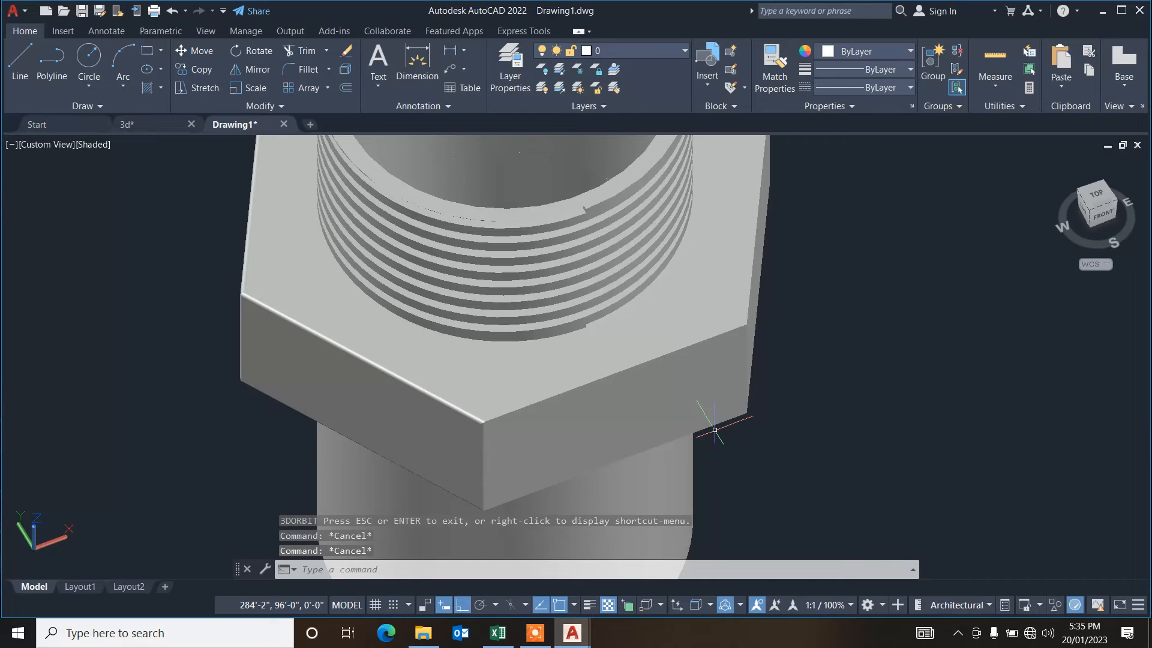
pyautogui.write('f')
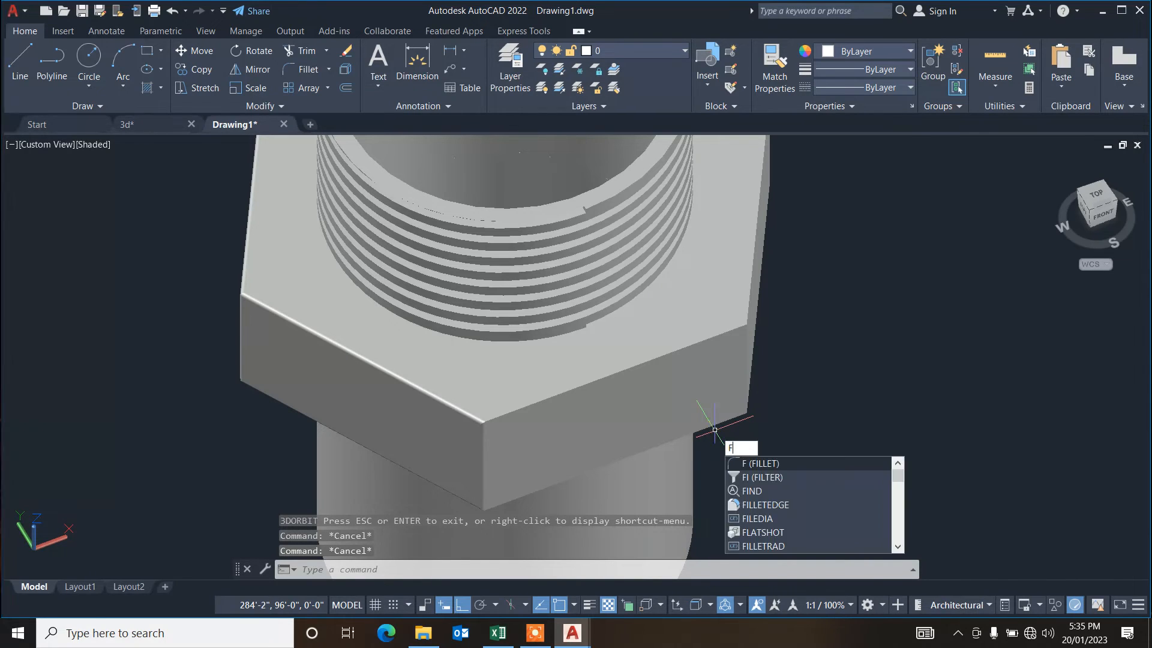
pyautogui.press('Return')
pyautogui.click(716, 425)
pyautogui.press('Return')
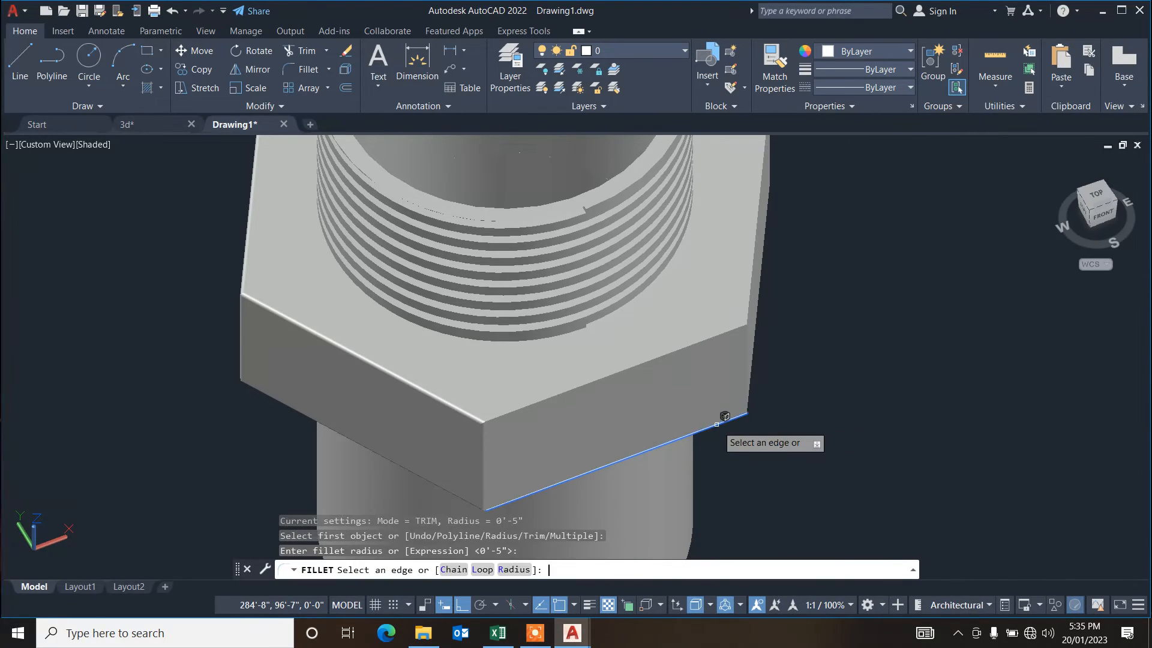
pyautogui.press('Return')
# Step: Fillet the upper edge of the collar's front-right face and the vertical corner at its far end with a 5" radius
pyautogui.press('Return')
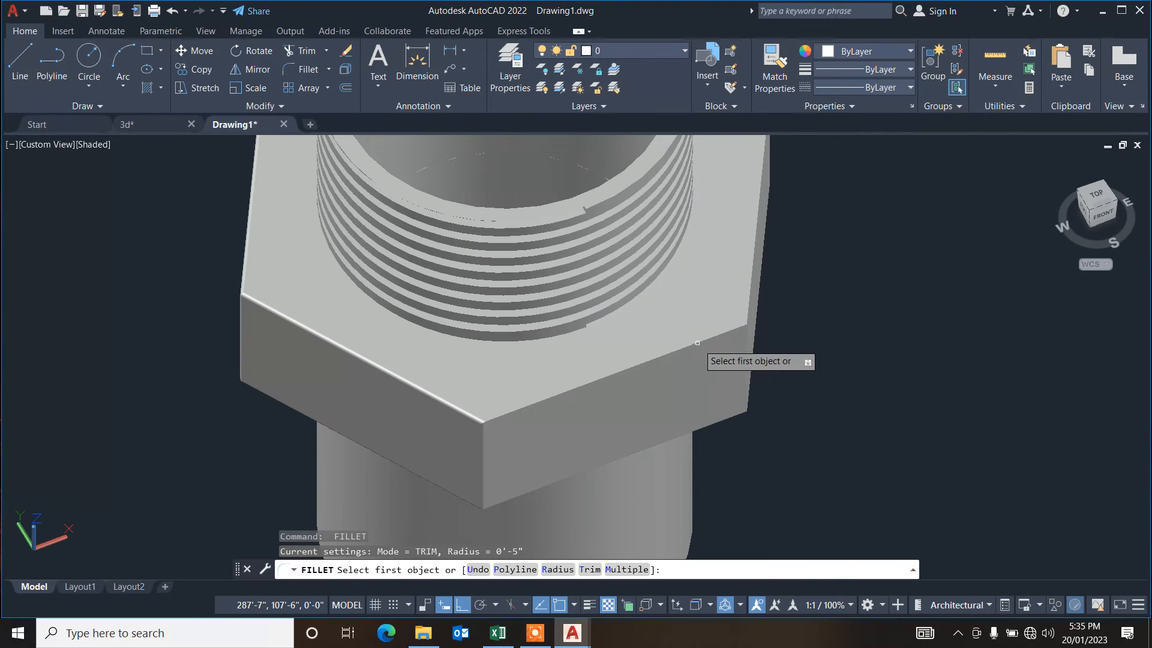
pyautogui.click(697, 343)
pyautogui.press('Return')
pyautogui.press('Return')
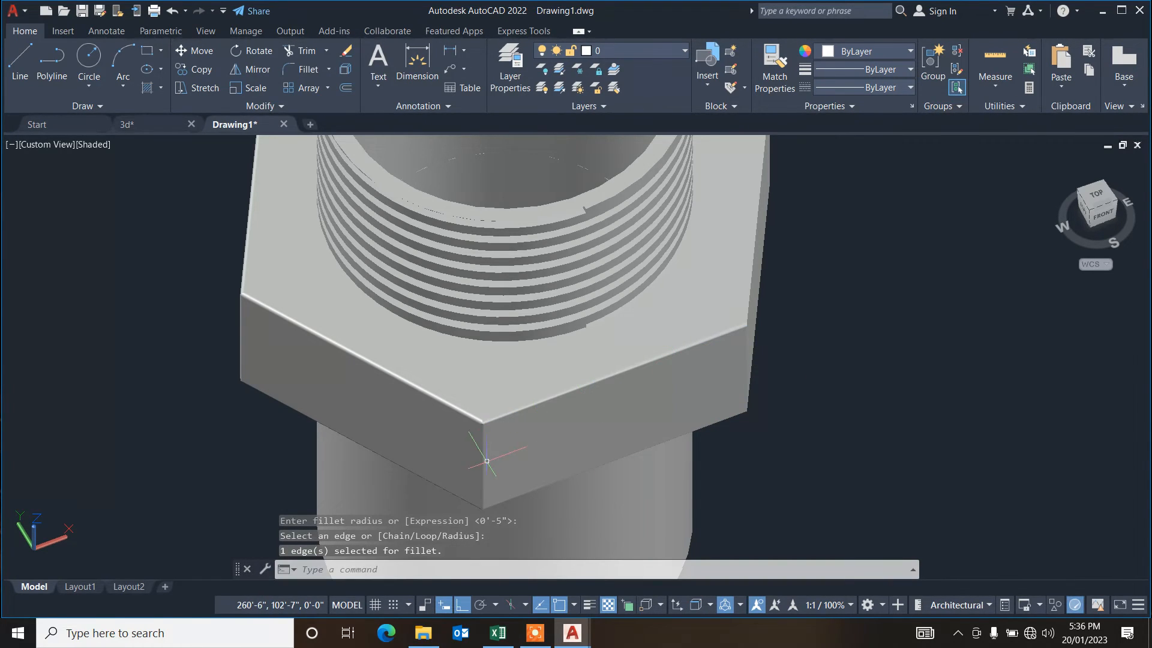
pyautogui.scroll(5, 486, 461)
pyautogui.scroll(-5, 479, 463)
pyautogui.press('Return')
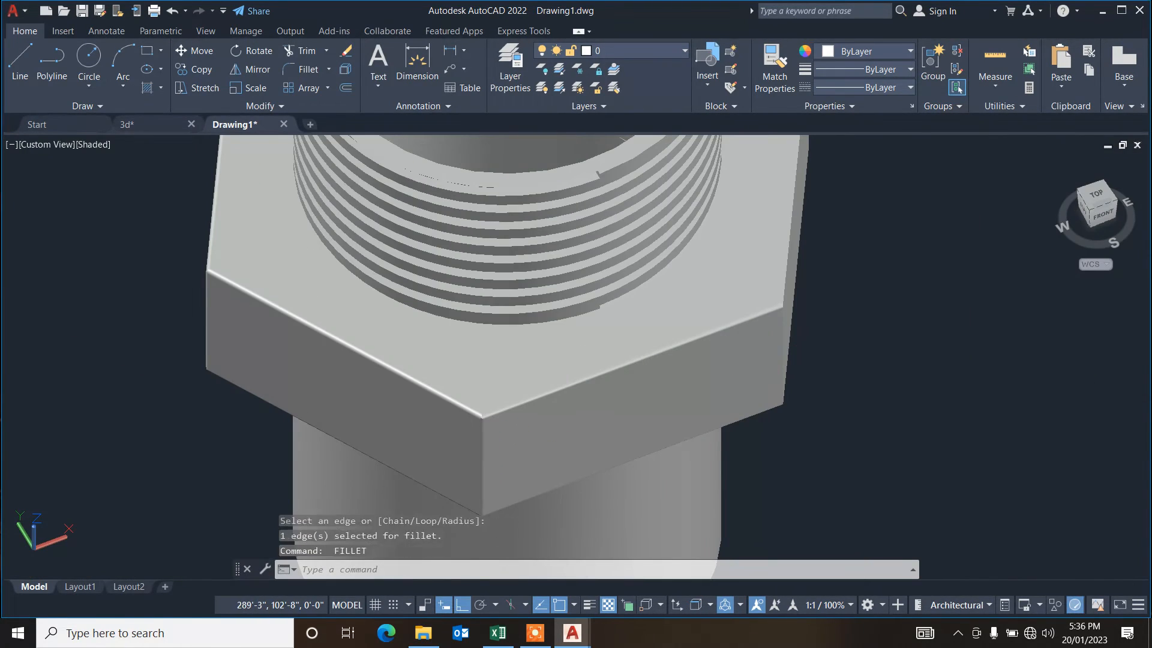
pyautogui.click(785, 342)
pyautogui.press('Return')
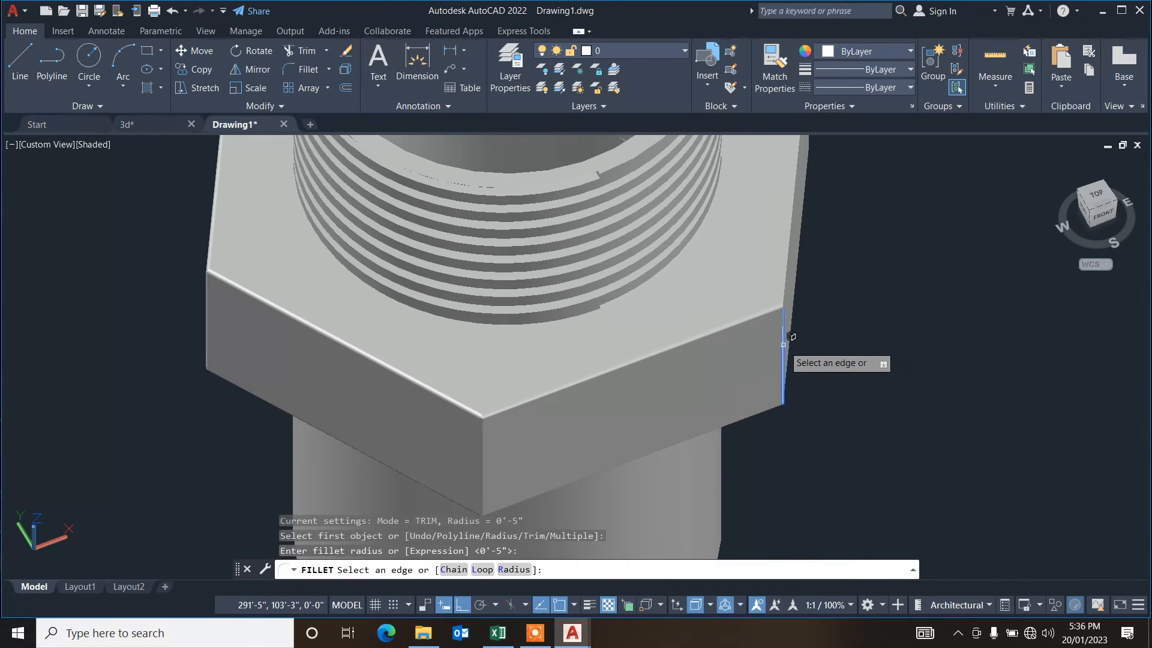
pyautogui.press('Return')
# Step: Fillet the lower and upper edges of the narrow side face adjoining the collar's front-right face with a 5" radius
pyautogui.press('Return')
pyautogui.click(791, 331)
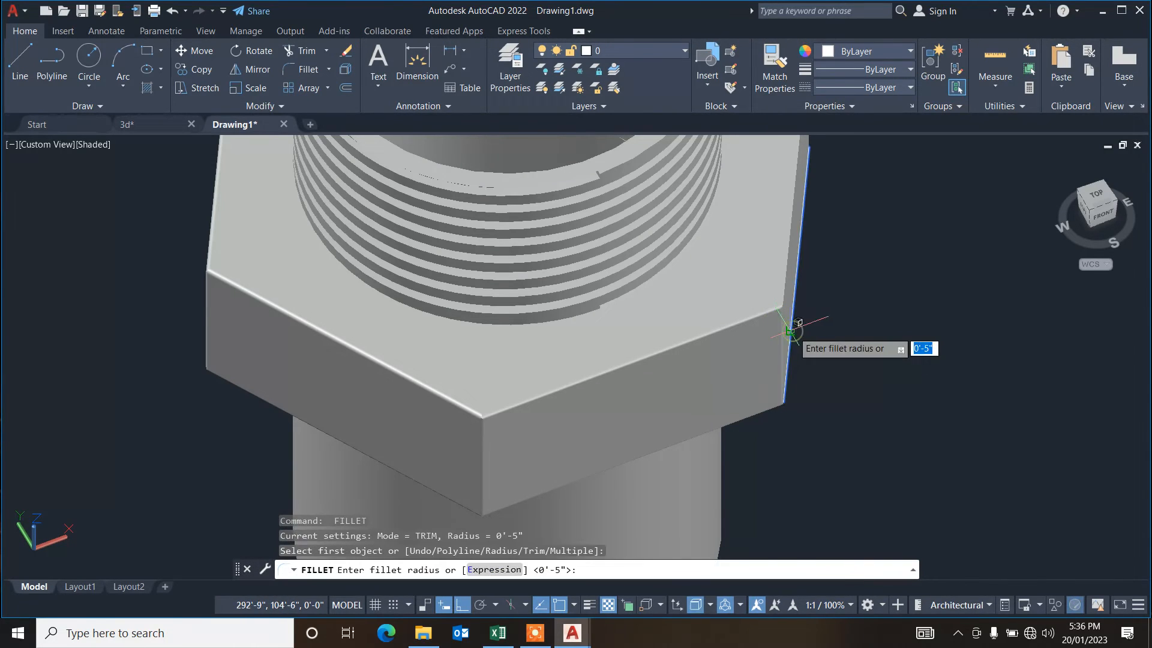
pyautogui.press('Return')
pyautogui.press('Return')
pyautogui.press('Return')
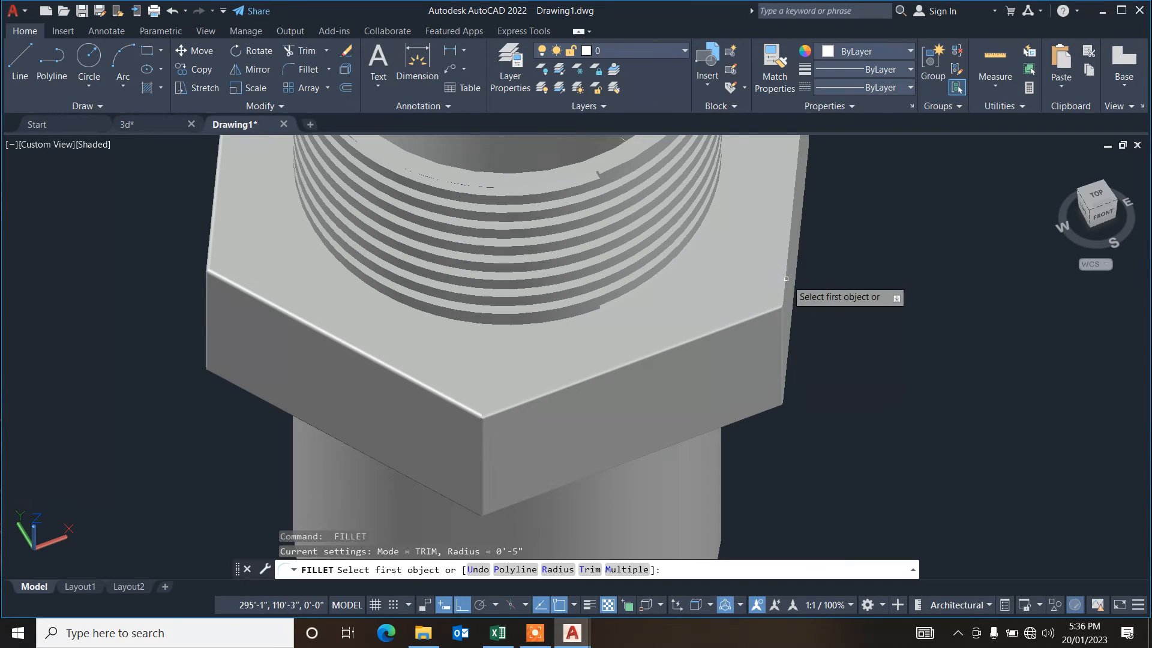
pyautogui.click(786, 279)
pyautogui.press('Return')
pyautogui.press('Return')
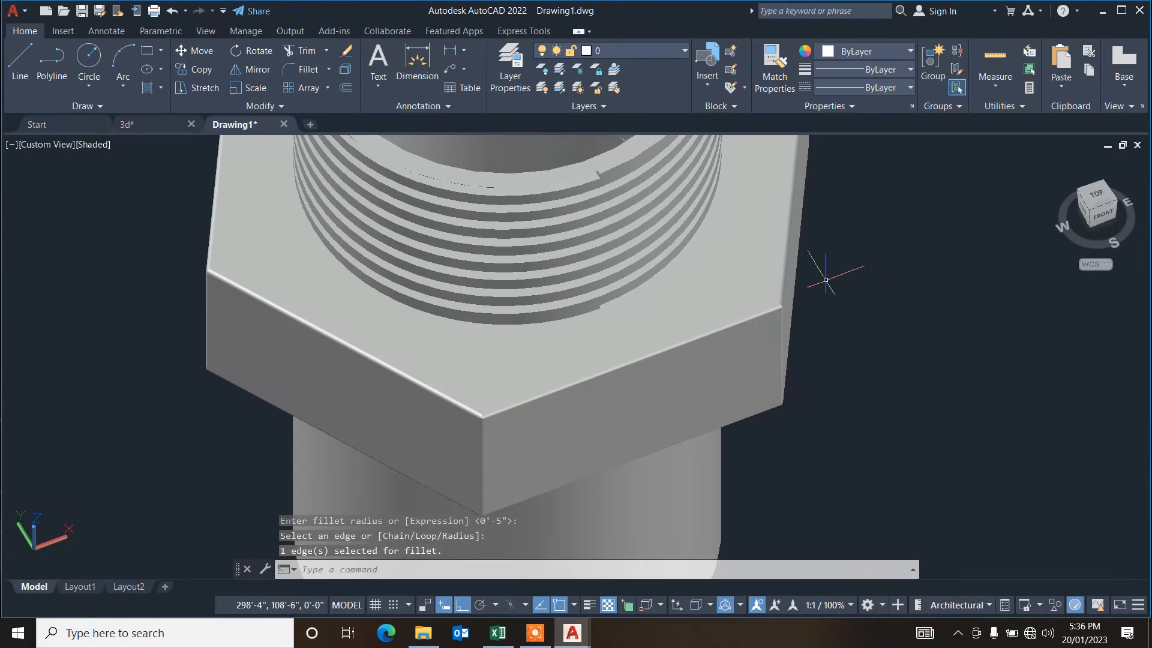
# Step: Fillet the vertical corner at the far end of the collar's narrow right side face with a 5" radius
pyautogui.moveTo(826, 280); pyautogui.dragTo(741, 473, button='middle')
pyautogui.scroll(8, 725, 248)
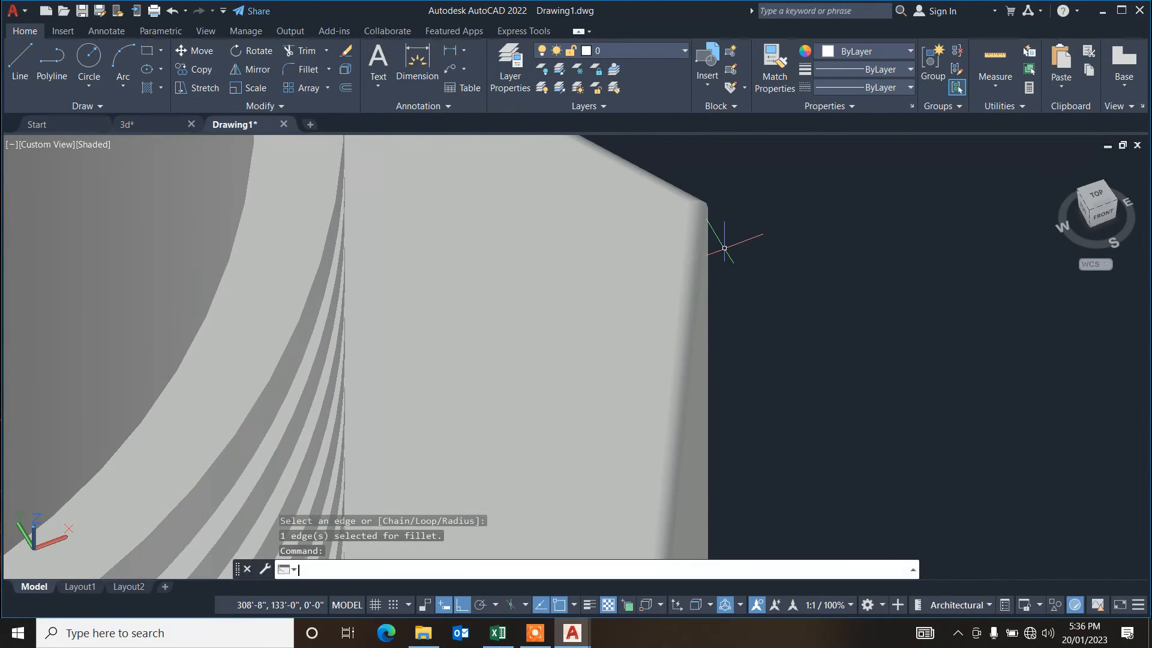
pyautogui.press('Return')
pyautogui.click(708, 260)
pyautogui.press('Return')
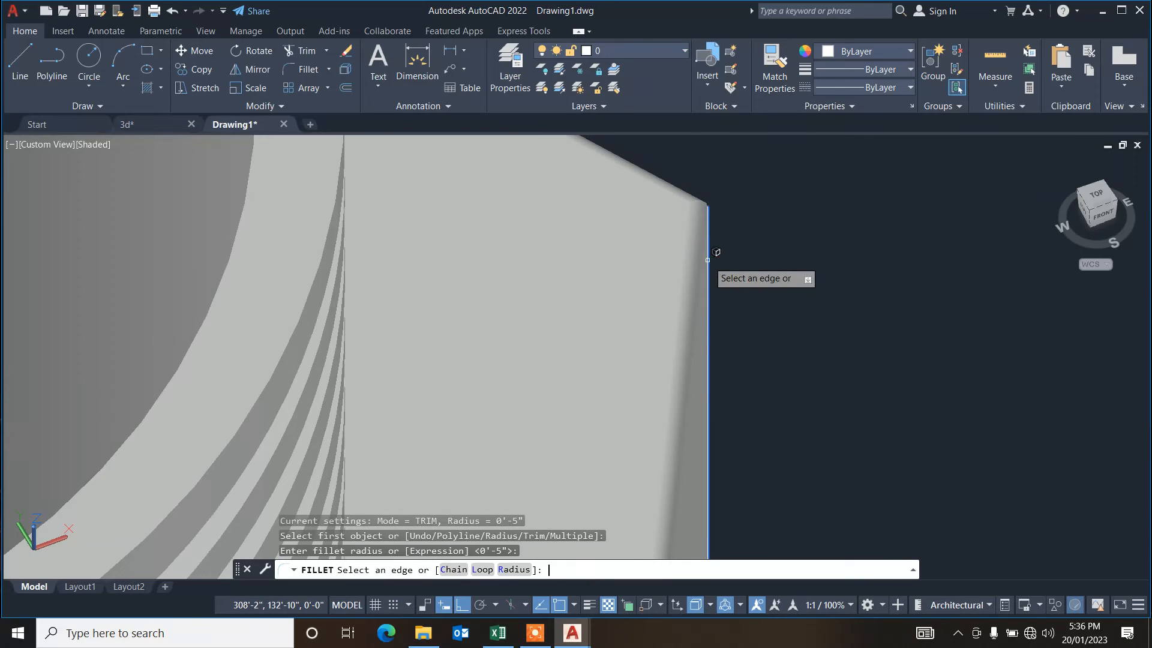
pyautogui.press('Return')
pyautogui.scroll(-8, 701, 270)
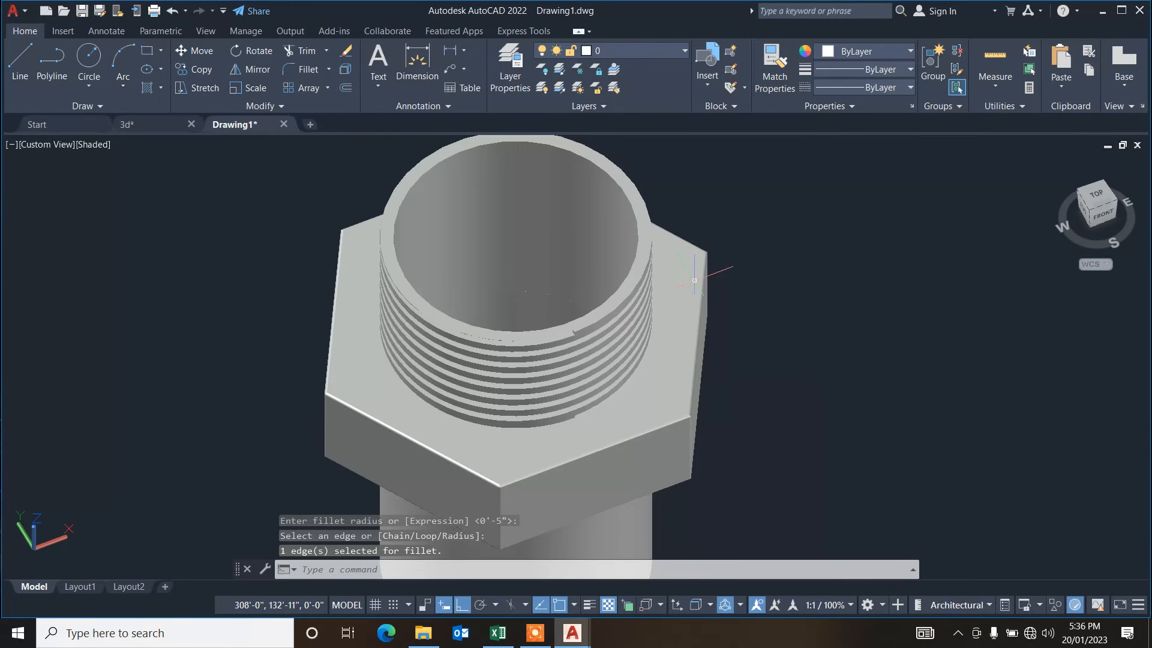
pyautogui.press('Escape')
pyautogui.press('Escape')
# Step: Union the threaded tube, the hexagonal collar and the remaining fitting body into a single solid
pyautogui.moveTo(719, 390); pyautogui.dragTo(840, 320, button='middle')
pyautogui.scroll(-2, 814, 412)
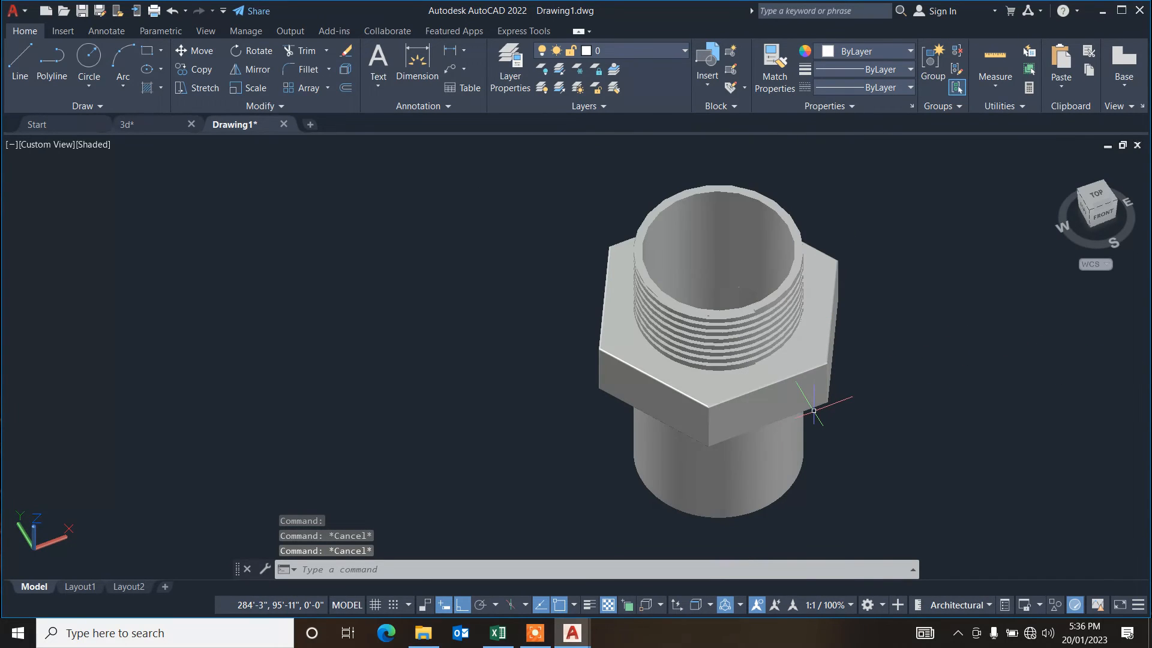
pyautogui.click(909, 232)
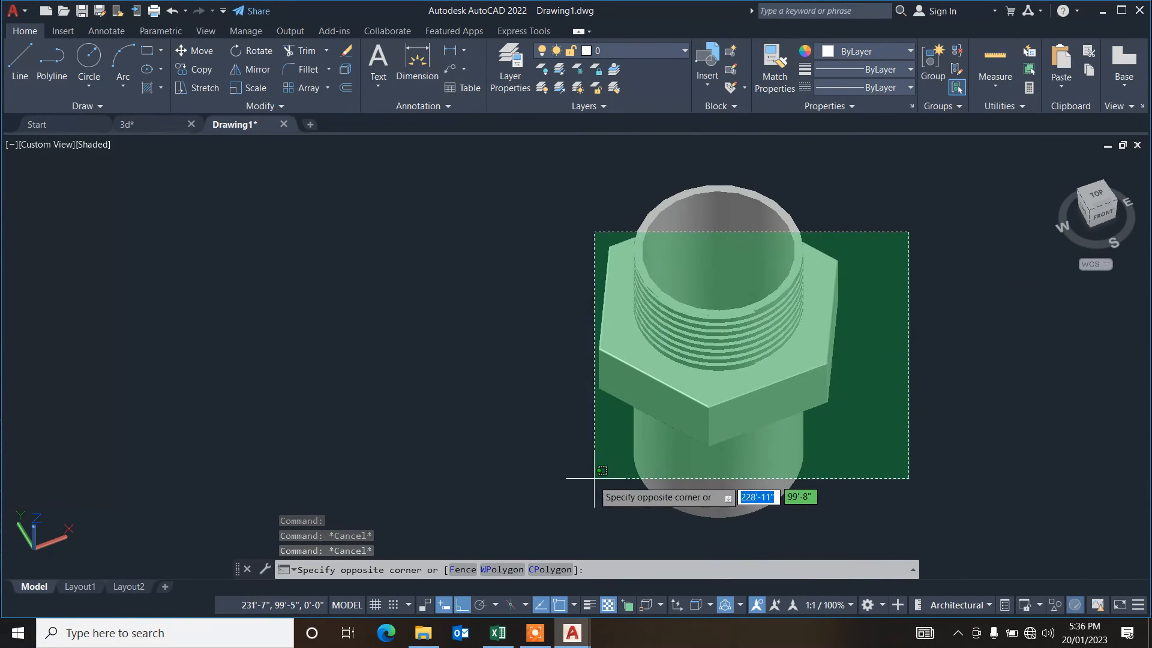
pyautogui.click(561, 495)
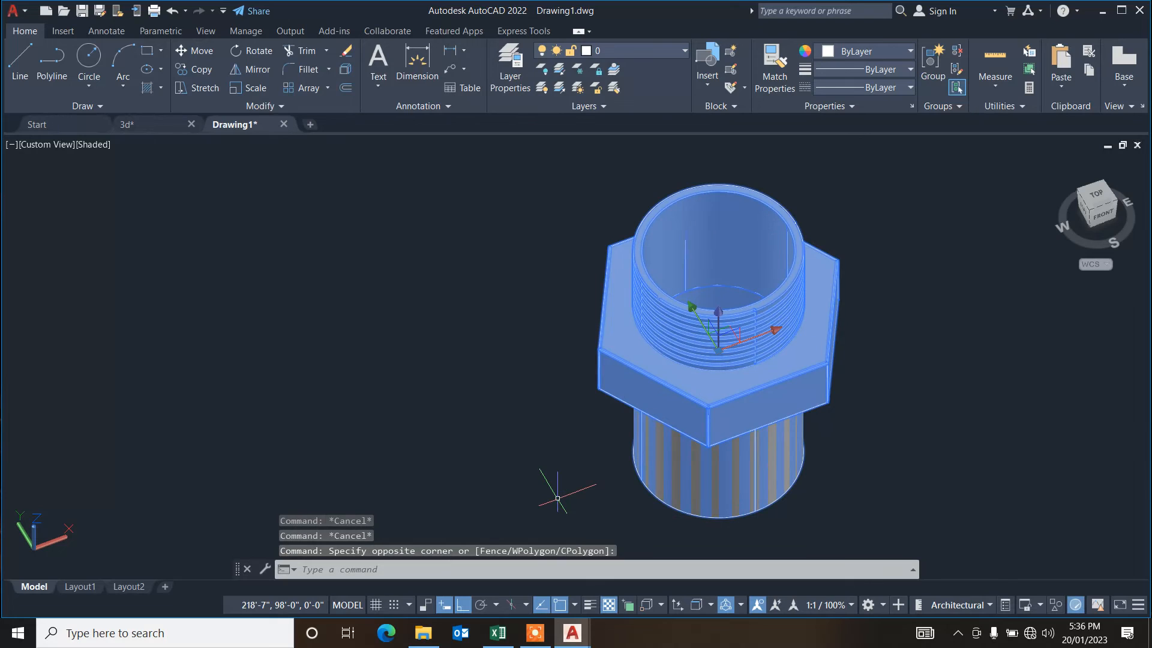
pyautogui.write('uni')
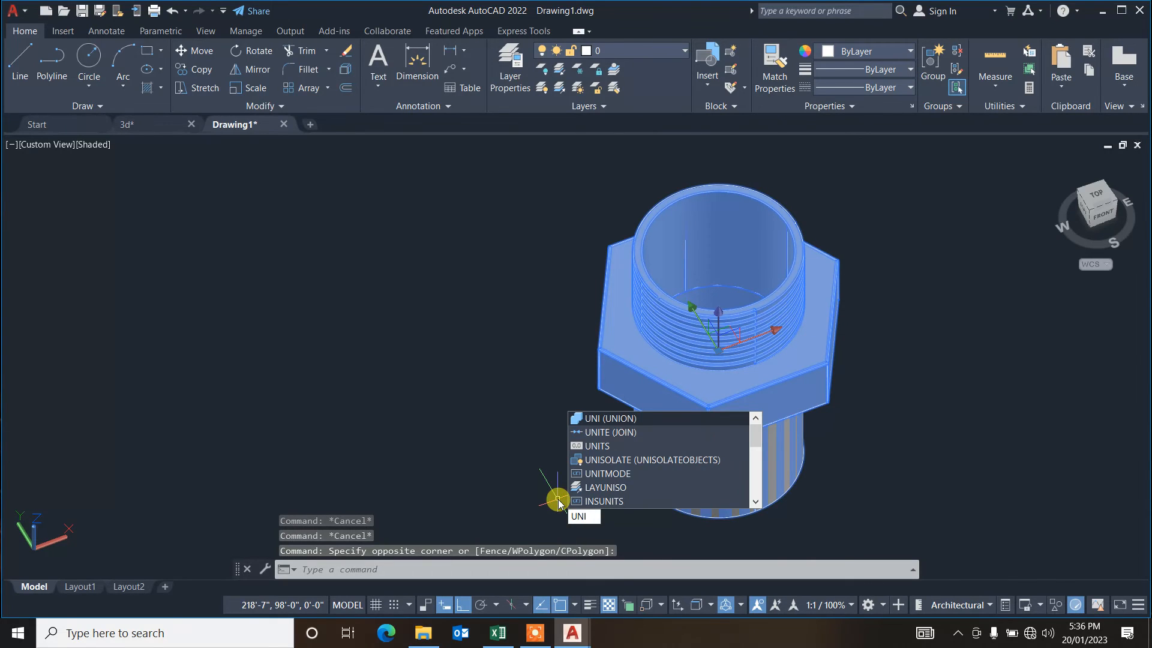
pyautogui.click(622, 419)
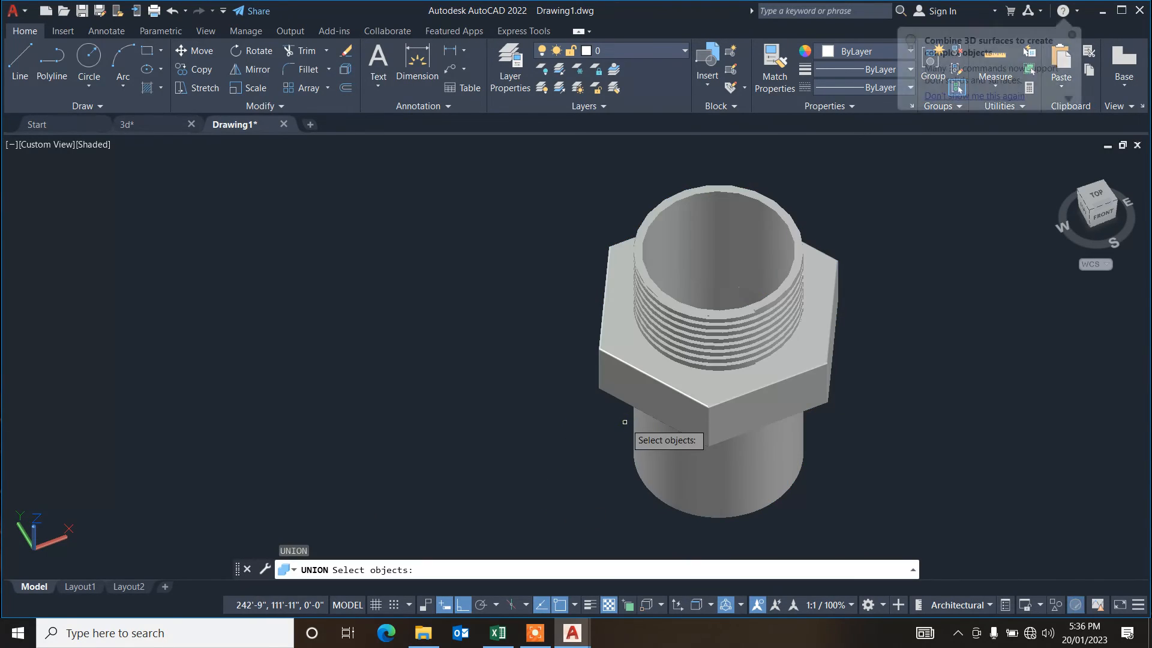
pyautogui.click(876, 198)
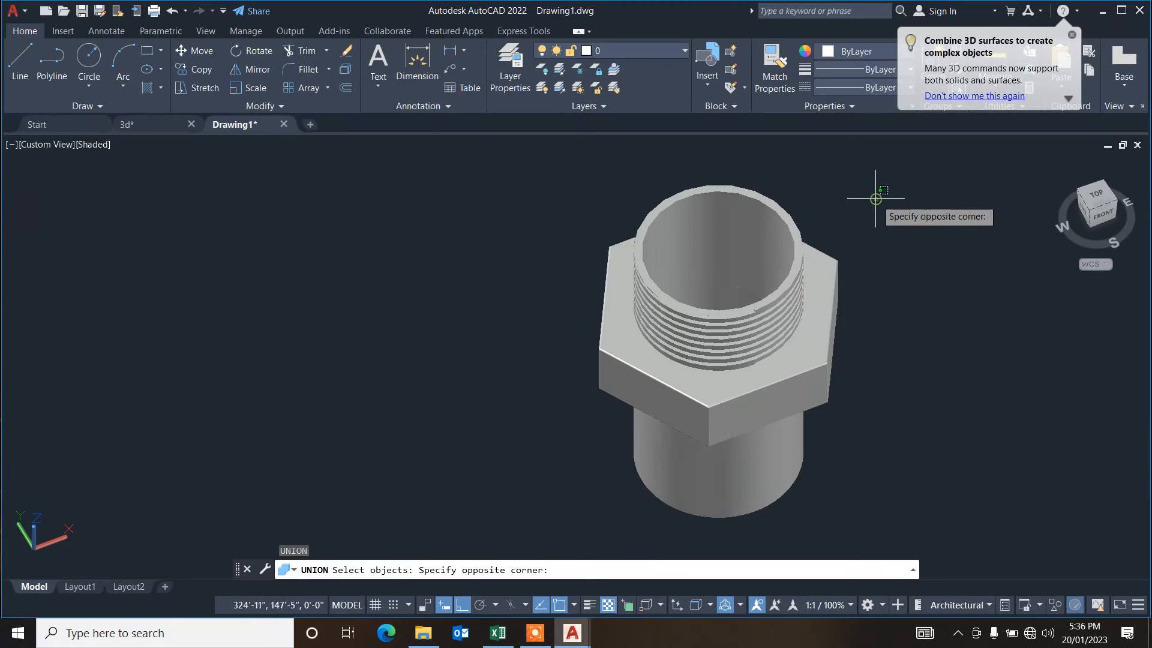
pyautogui.click(575, 512)
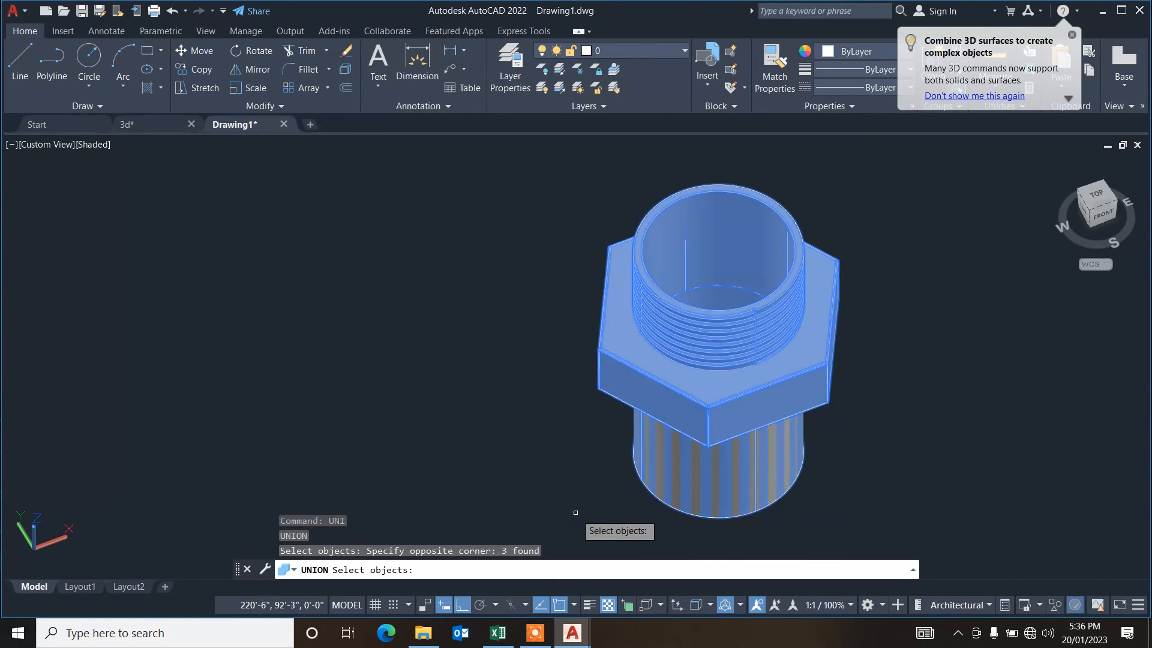
pyautogui.press('Return')
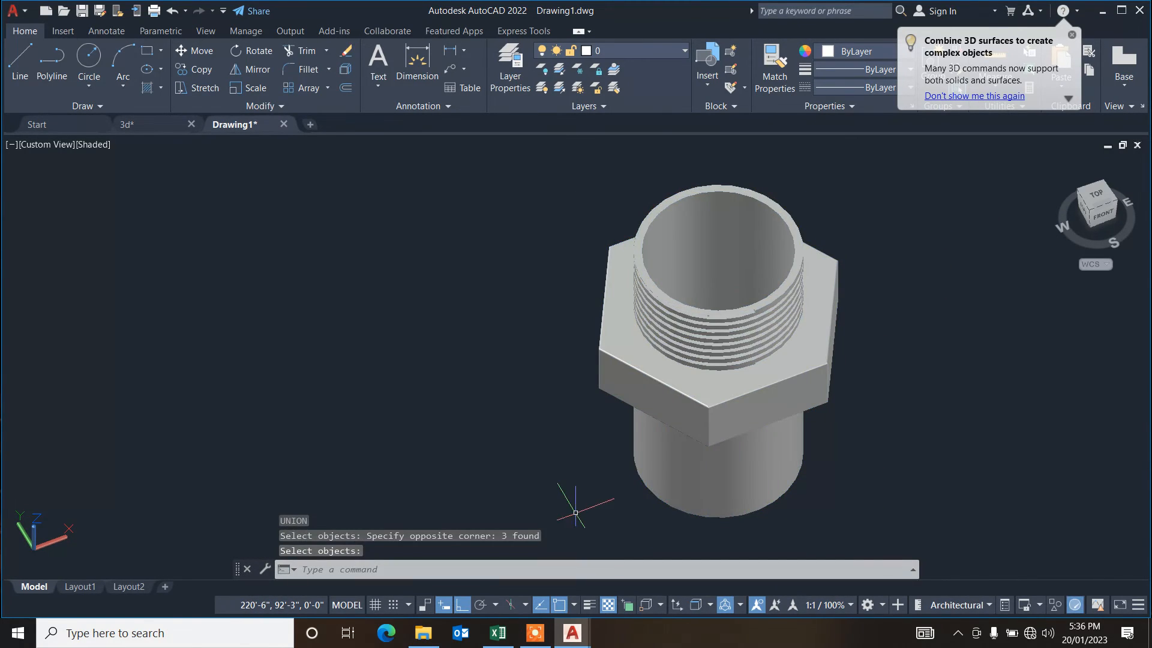
# Step: Move the united fitting straight along the negative X direction with Ortho, away from its original spot
pyautogui.click(727, 422)
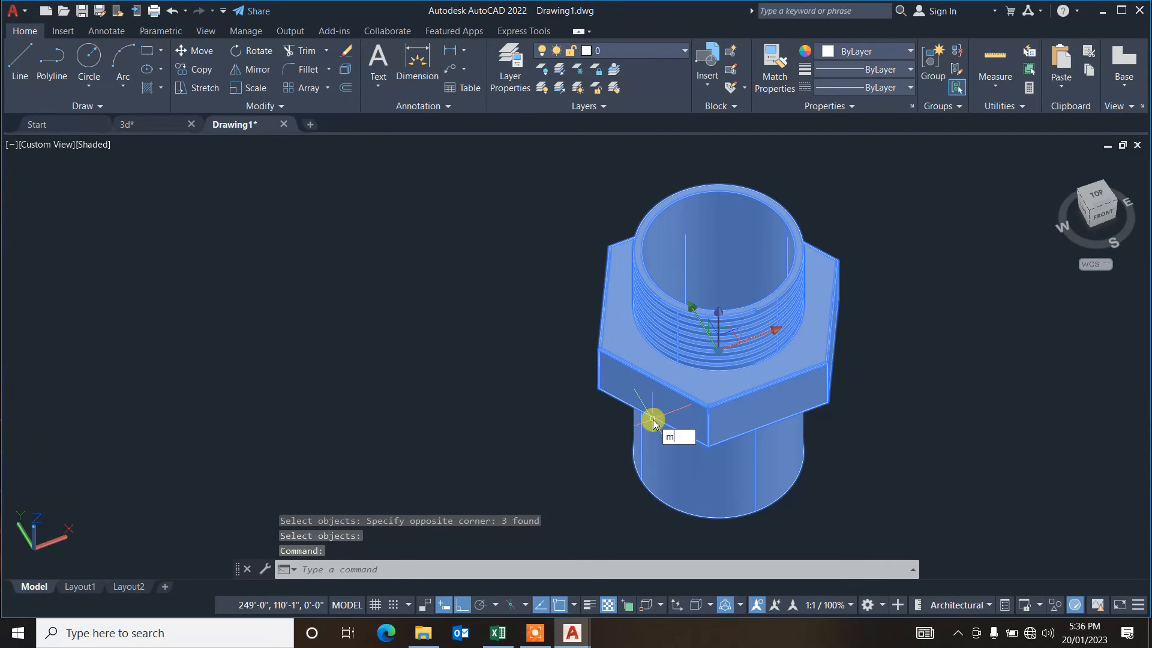
pyautogui.press('Return')
pyautogui.click(606, 470)
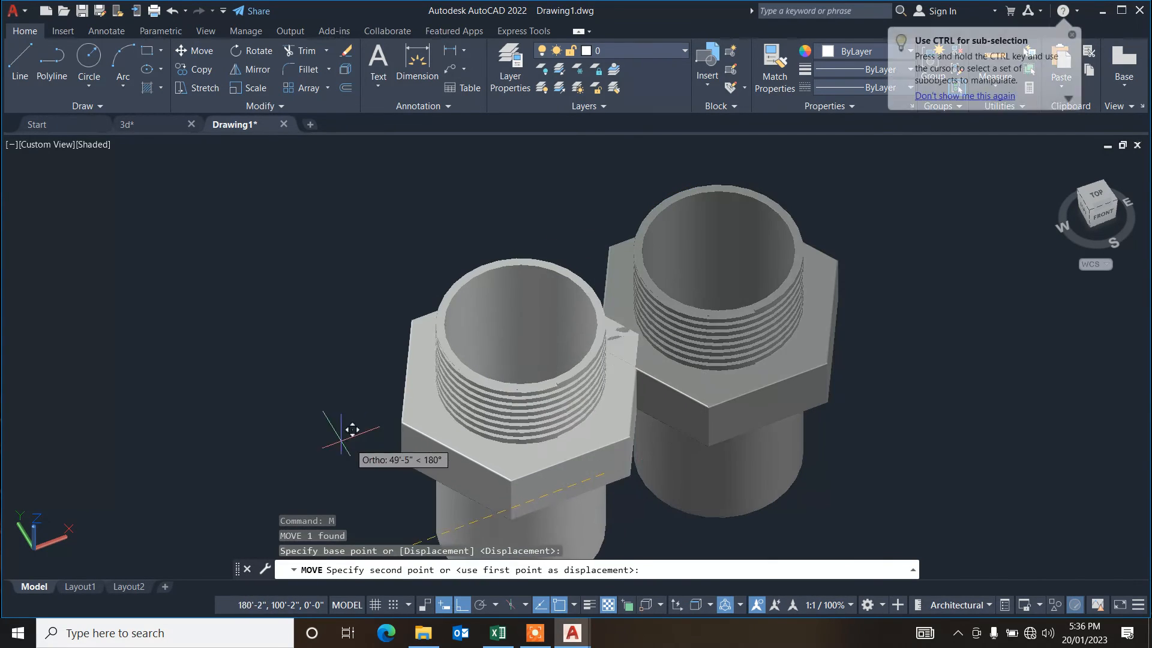
pyautogui.click(309, 415)
pyautogui.scroll(-4, 332, 428)
pyautogui.moveTo(358, 407); pyautogui.dragTo(414, 344, button='middle')
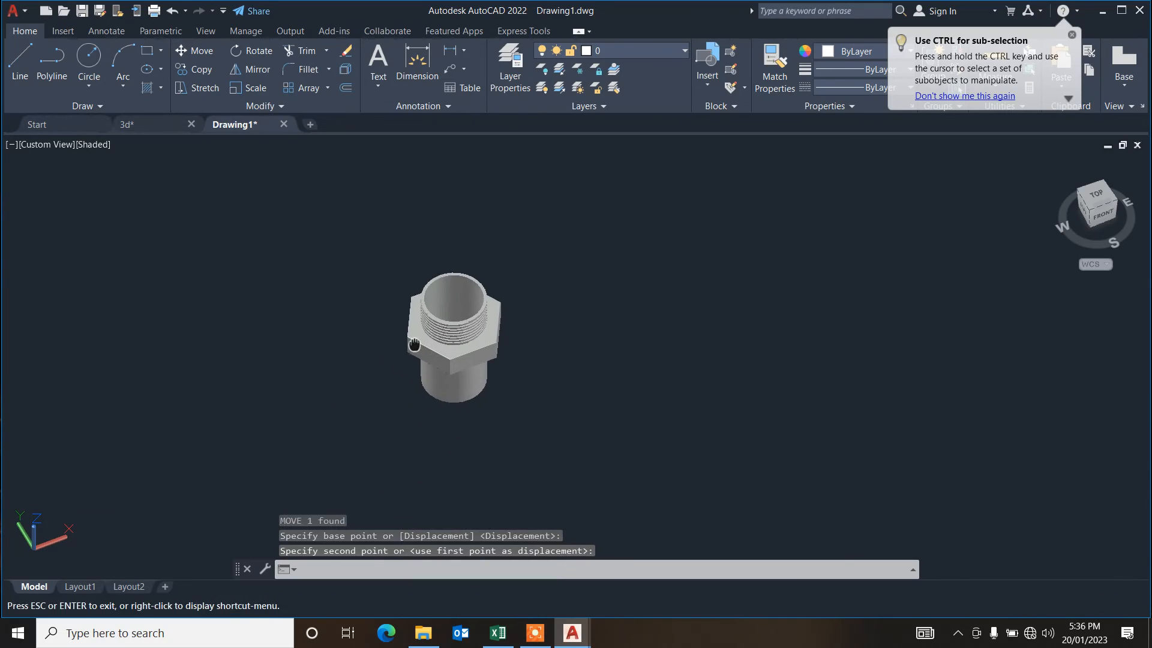
pyautogui.scroll(3, 416, 336)
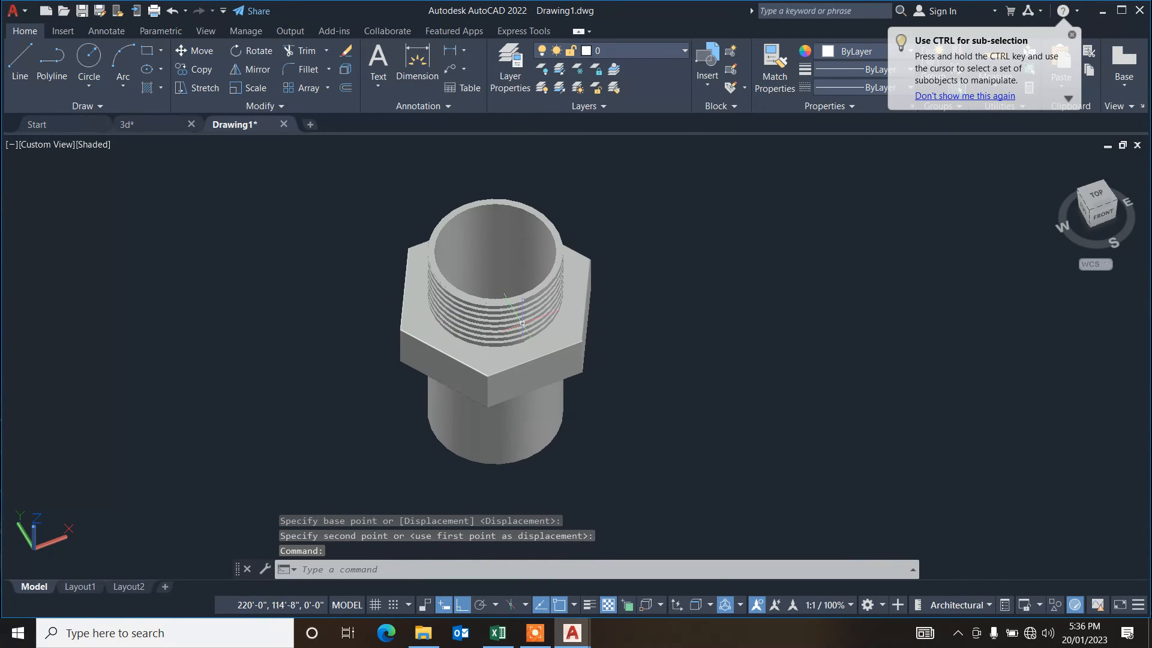
# Step: Open the Materials Browser with the MAT command, with nothing selected in the drawing
pyautogui.press('Escape')
pyautogui.press('Escape')
pyautogui.press('Escape')
pyautogui.write('MAT')
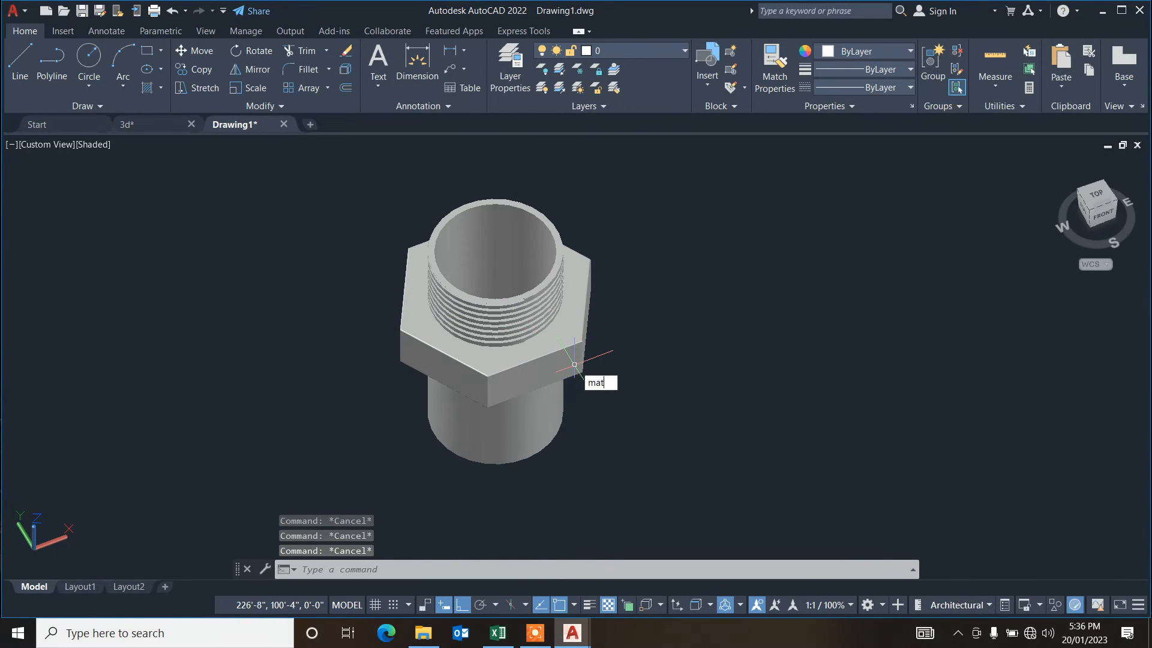
pyautogui.press('Return')
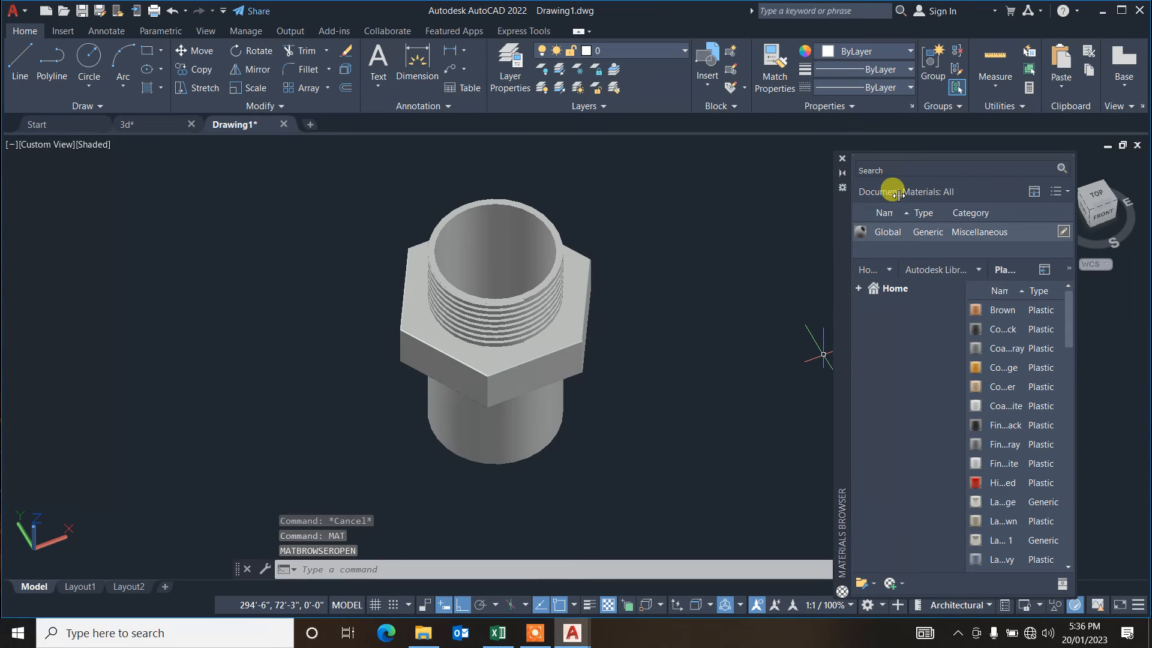
# Step: Search the material library for "fabric" and list the materials in its Fabric category
pyautogui.click(899, 169)
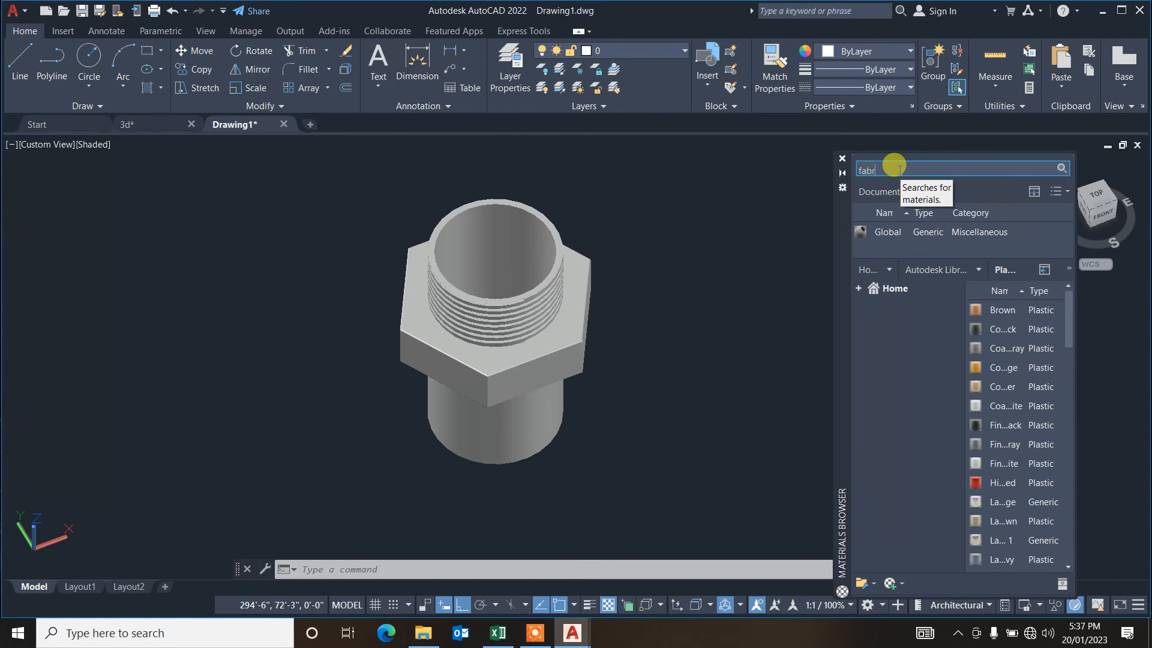
pyautogui.write('fabric')
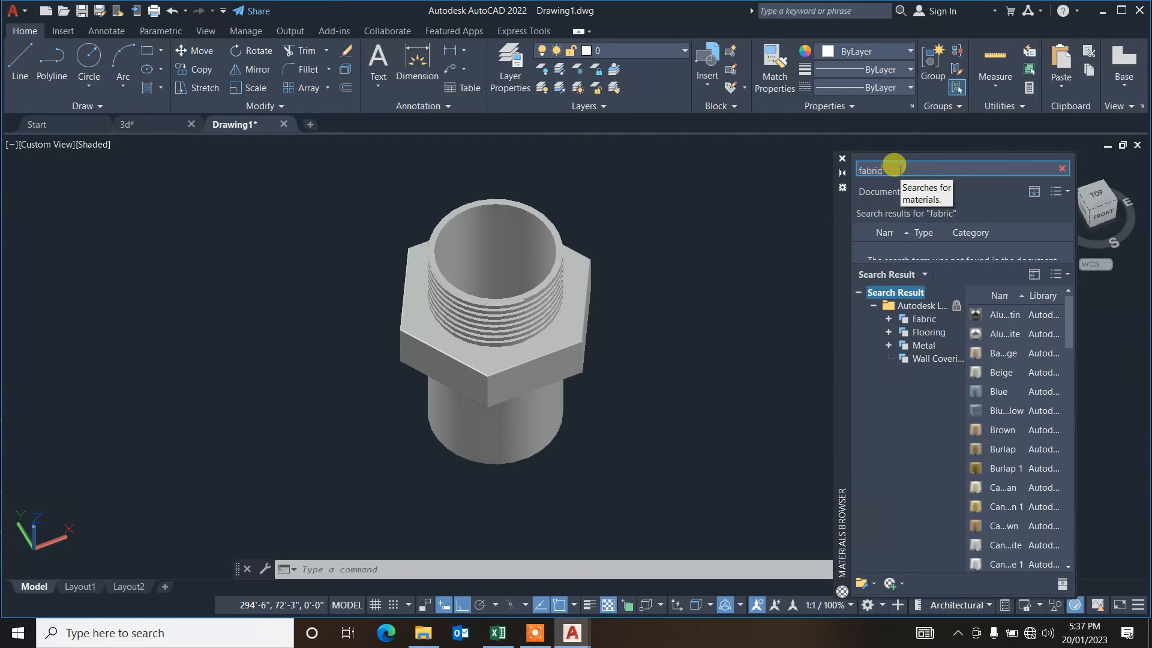
pyautogui.click(936, 322)
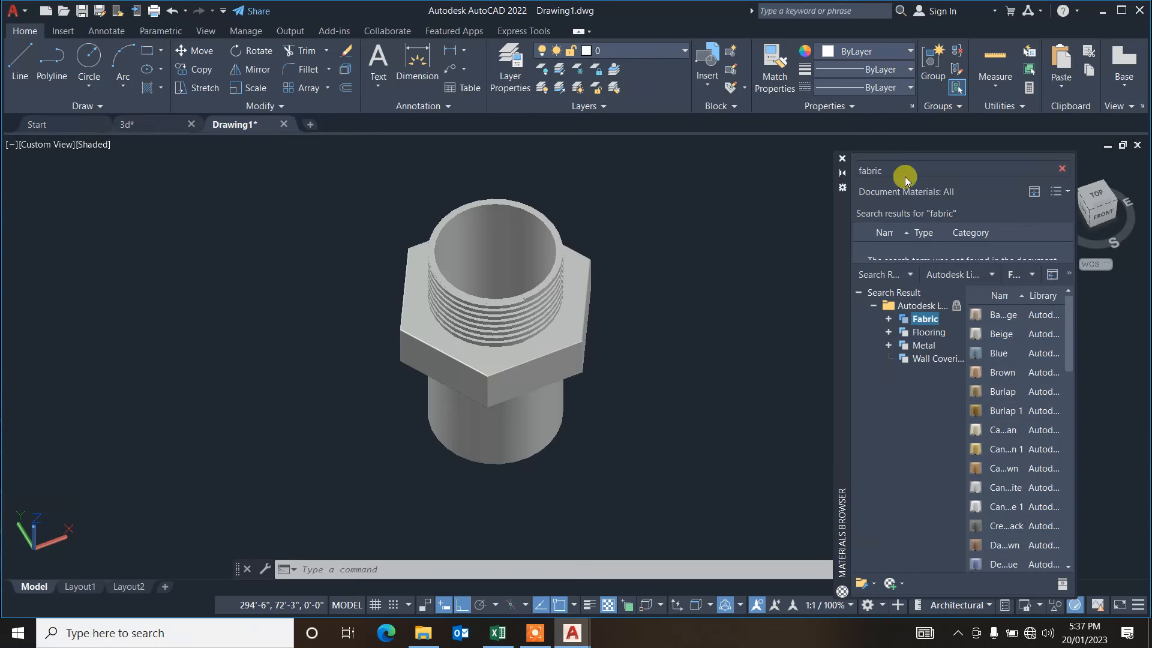
# Step: Search the materials for "metal", apply the grey "Fla...rey" Metallic Paint to the united fitting, and close the Materials Browser
pyautogui.click(873, 170)
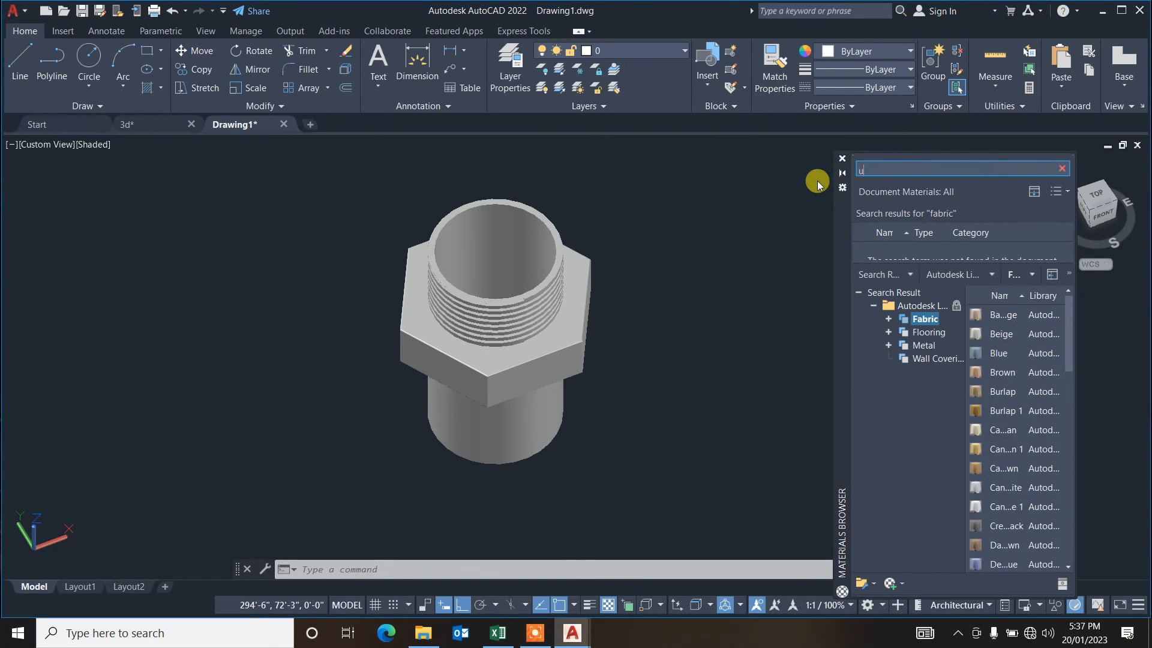
pyautogui.press('Return')
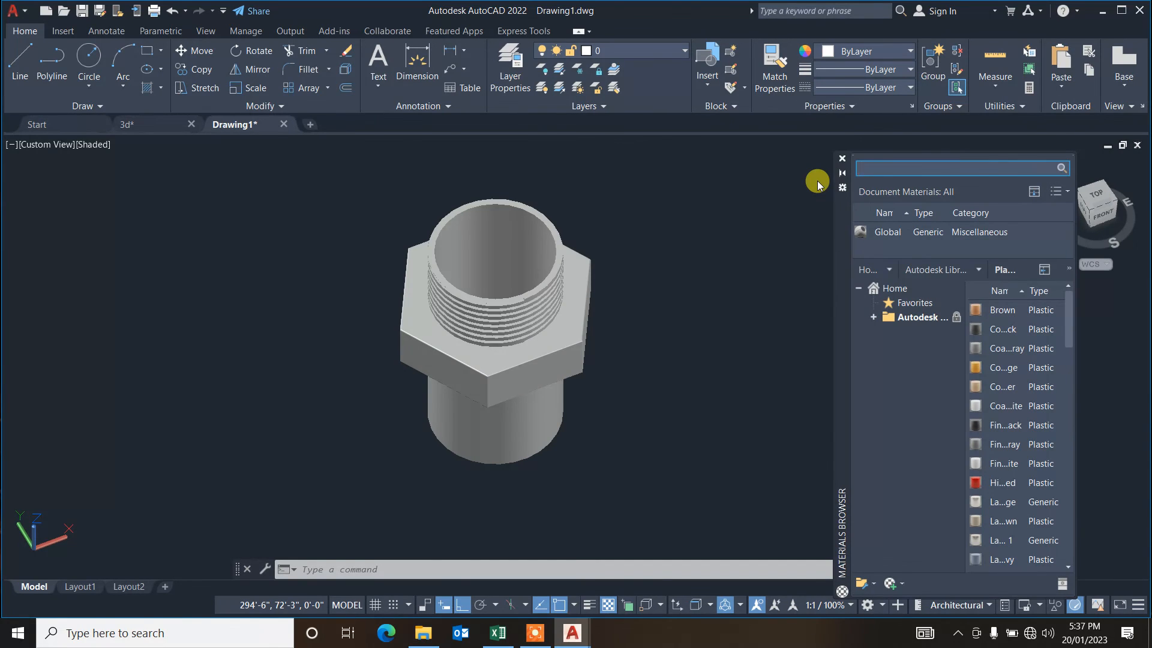
pyautogui.write('metal')
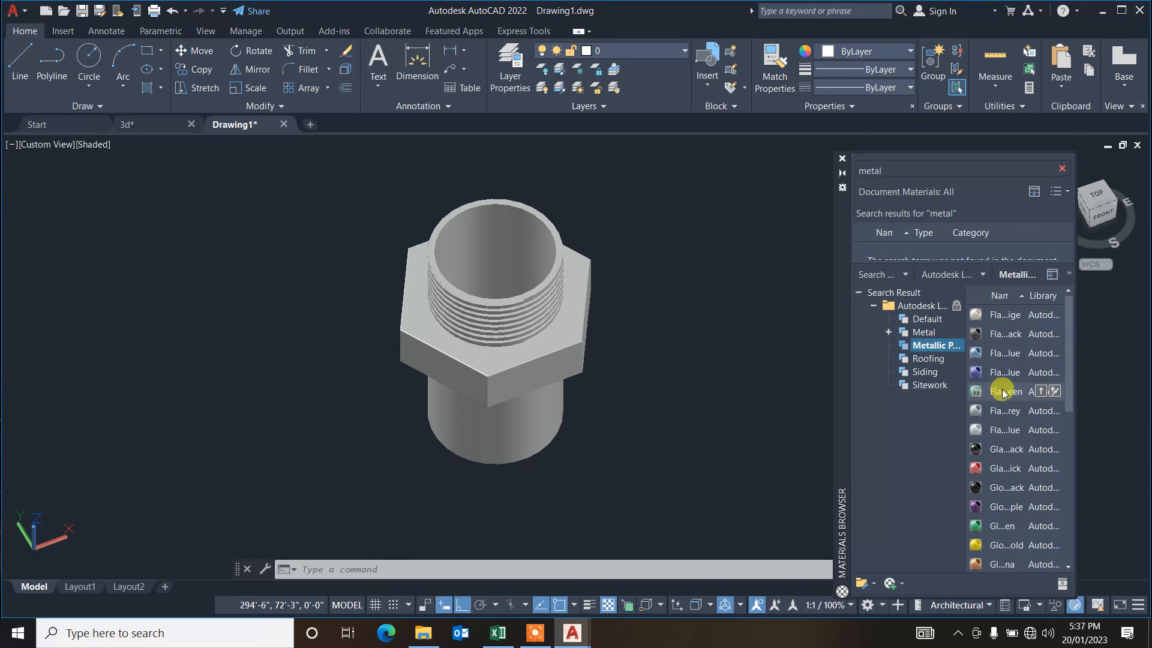
pyautogui.moveTo(1006, 436)
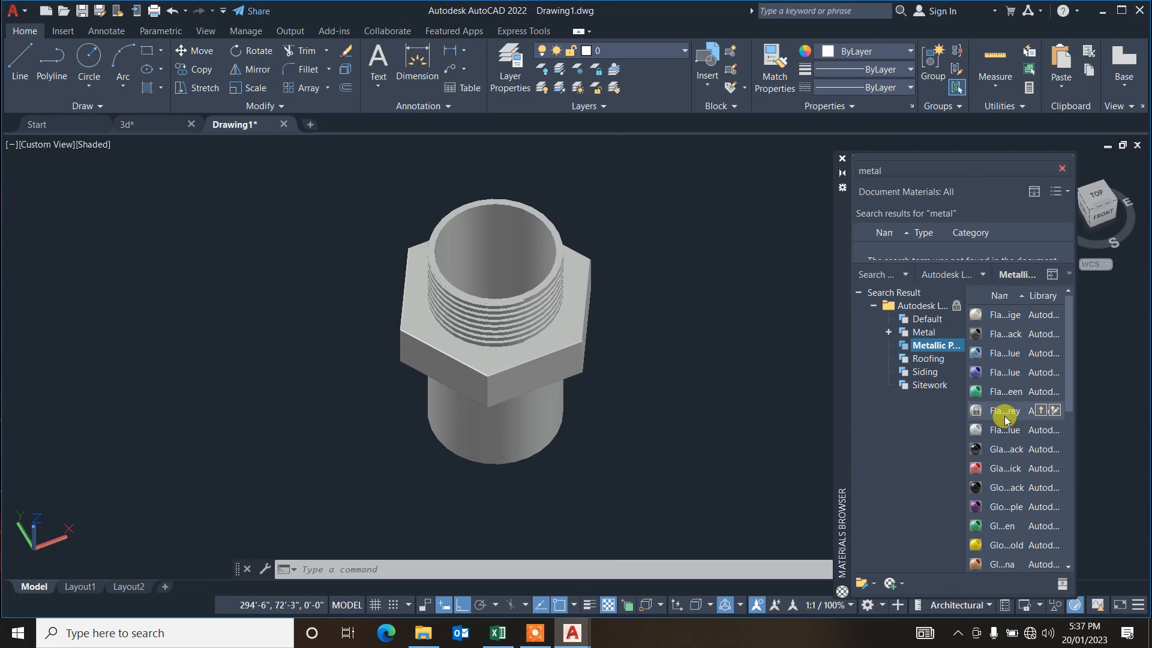
pyautogui.moveTo(1006, 414); pyautogui.dragTo(940, 407)
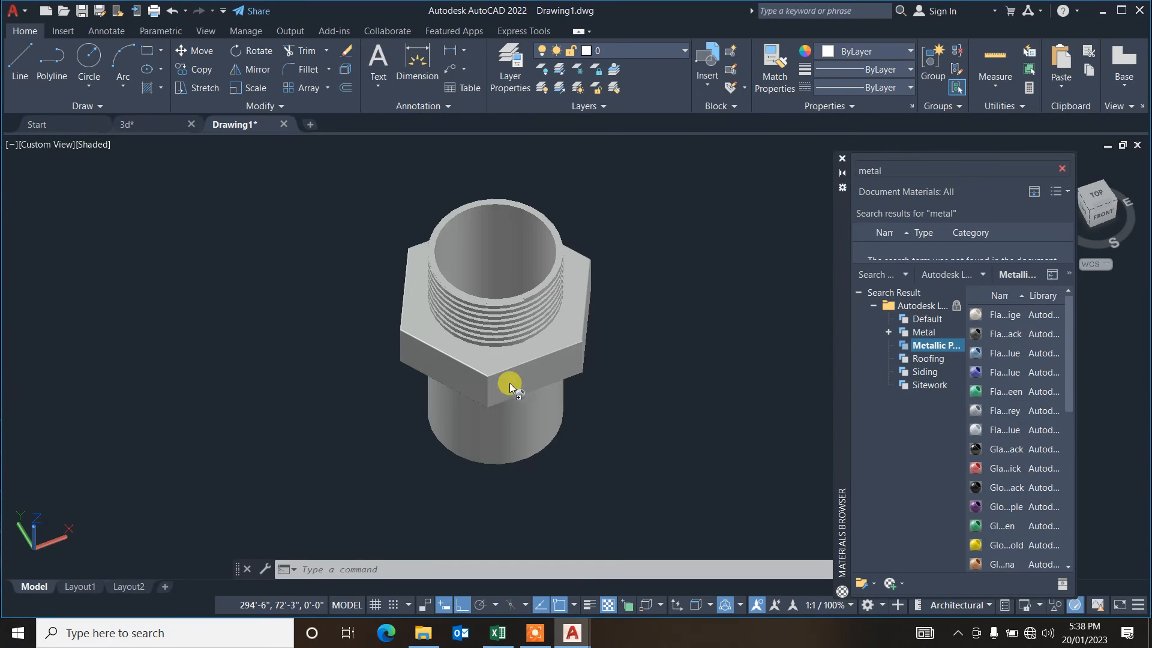
pyautogui.moveTo(509, 383); pyautogui.dragTo(542, 417)
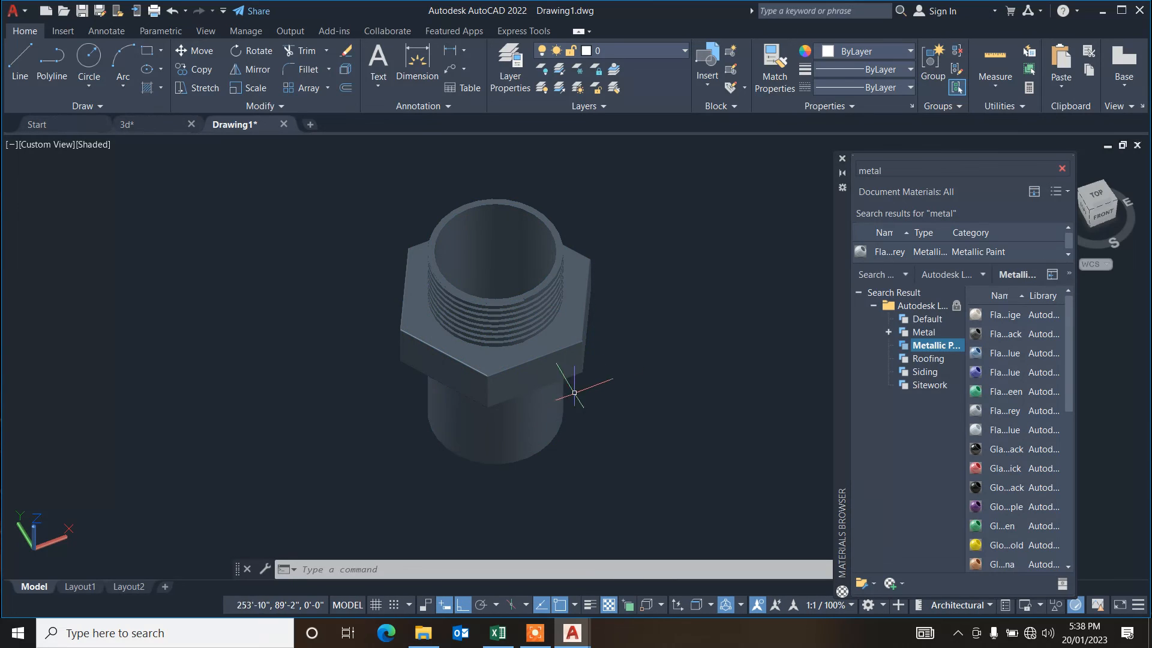
pyautogui.click(842, 159)
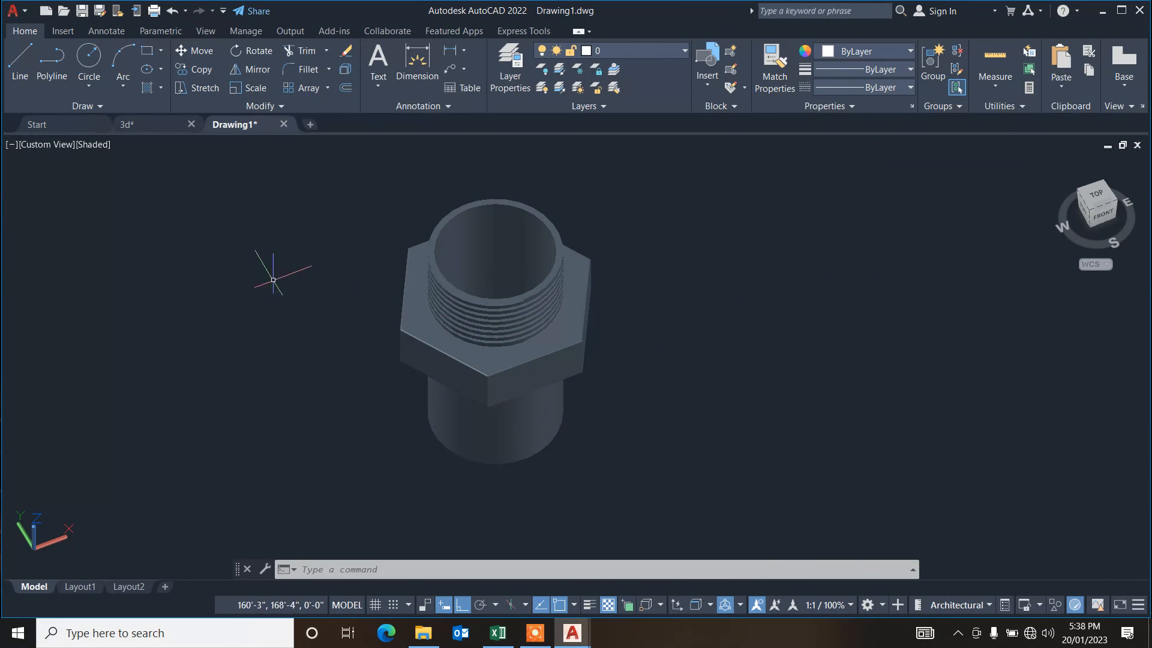
# Step: Orbit around the painted fitting to examine it from its back side, and leave the Orbit command
pyautogui.write('orbit')
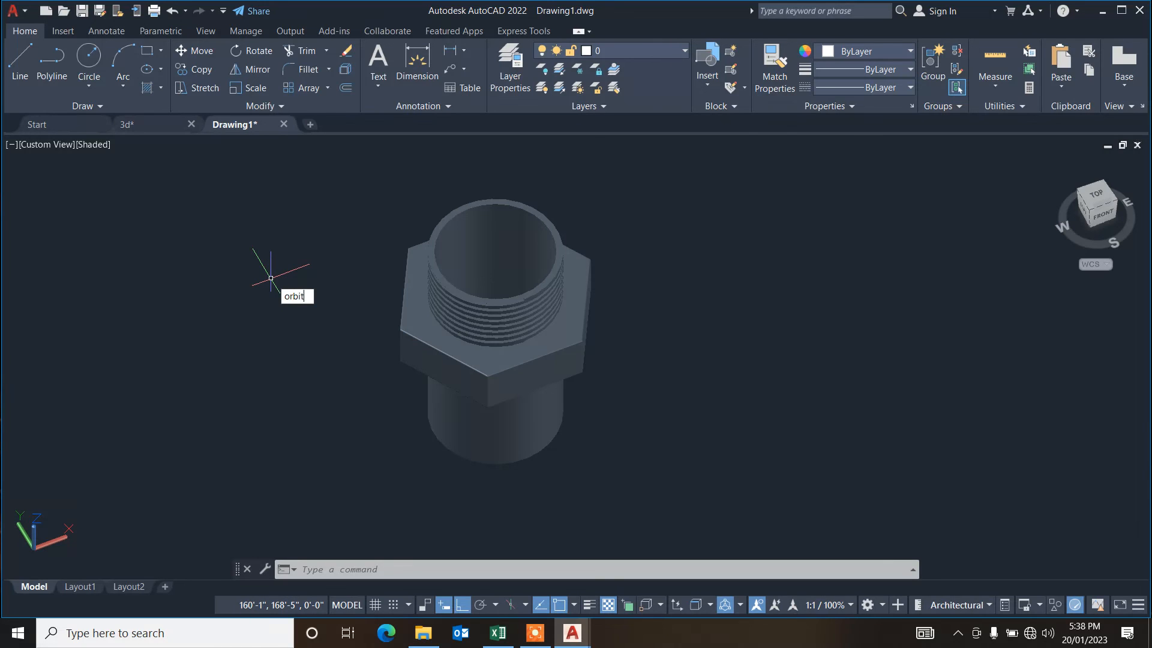
pyautogui.press('Return')
pyautogui.moveTo(363, 389); pyautogui.dragTo(472, 331)
pyautogui.press('Escape')
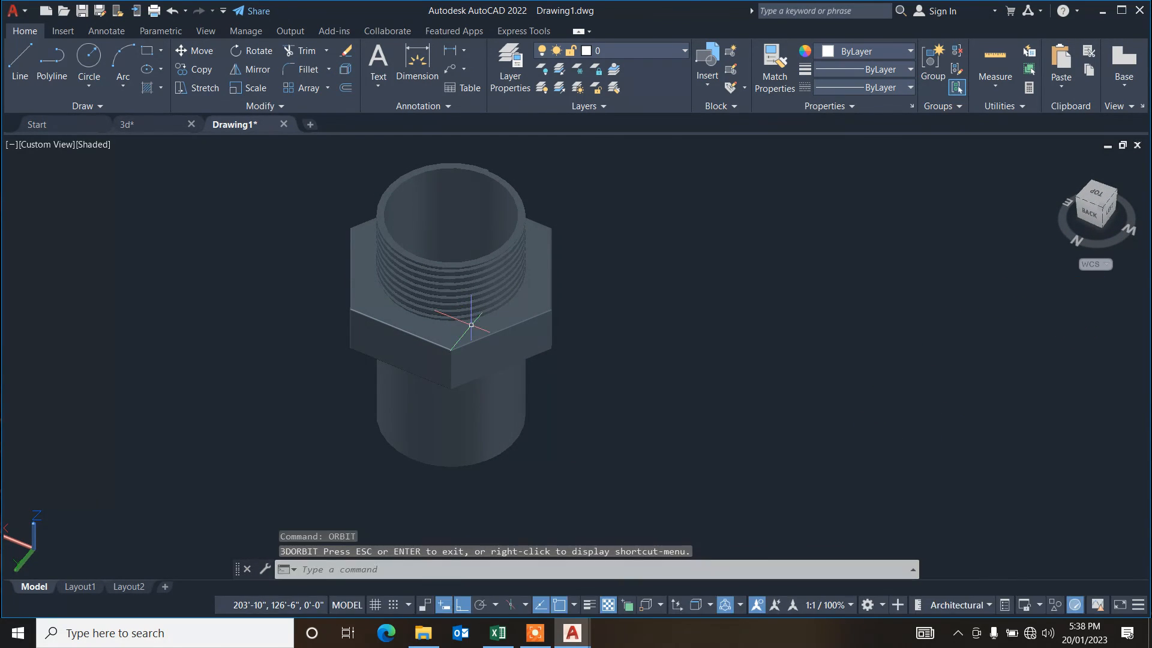